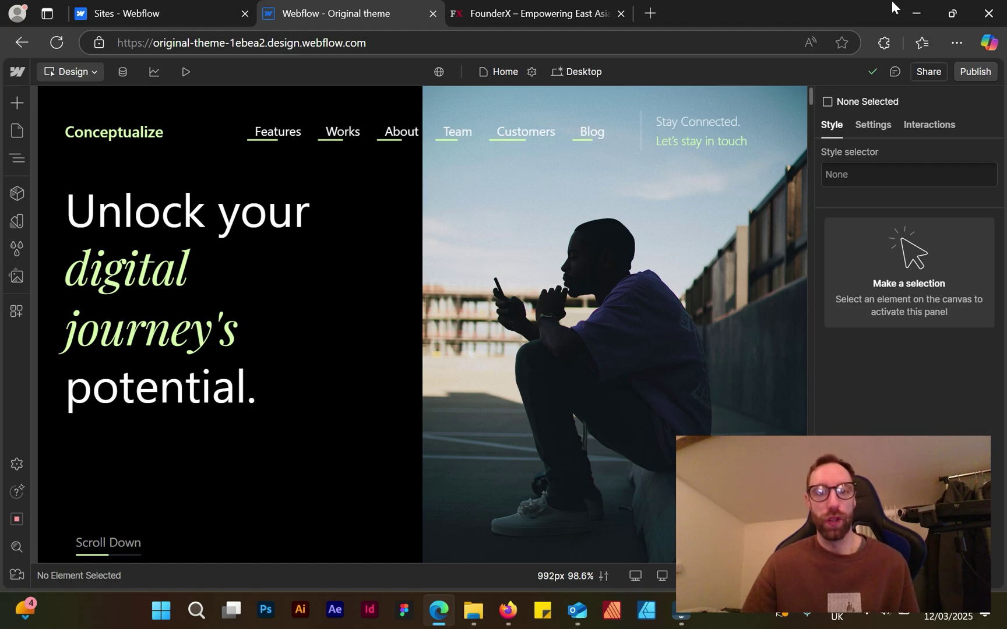
Switch to the live FounderX website and review its homepage from the hero section down to the footer
left_click(544, 11)
scroll(564, 108, "up", 15)
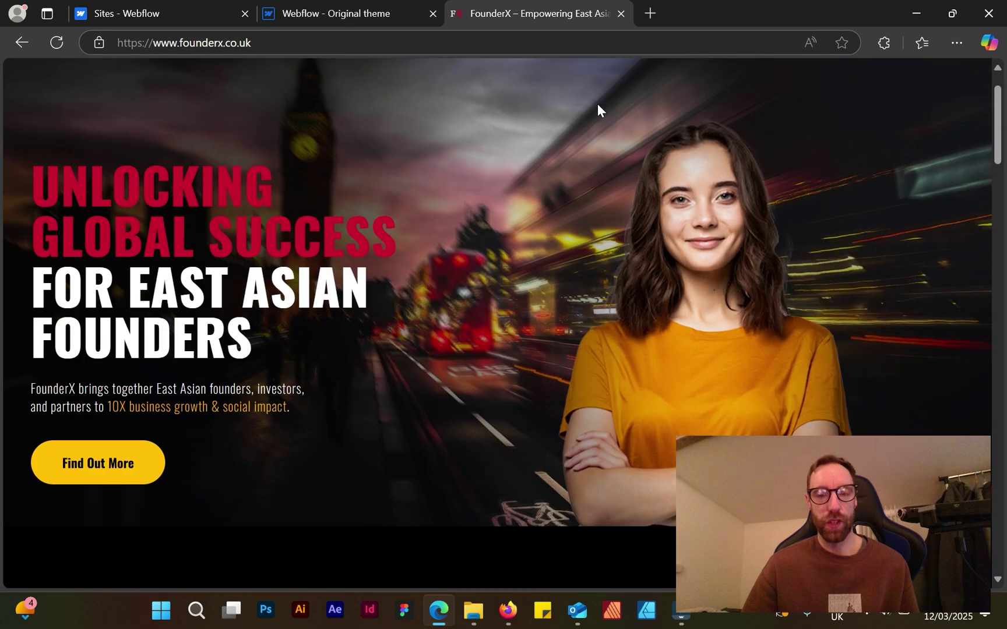
scroll(599, 102, "up", 1)
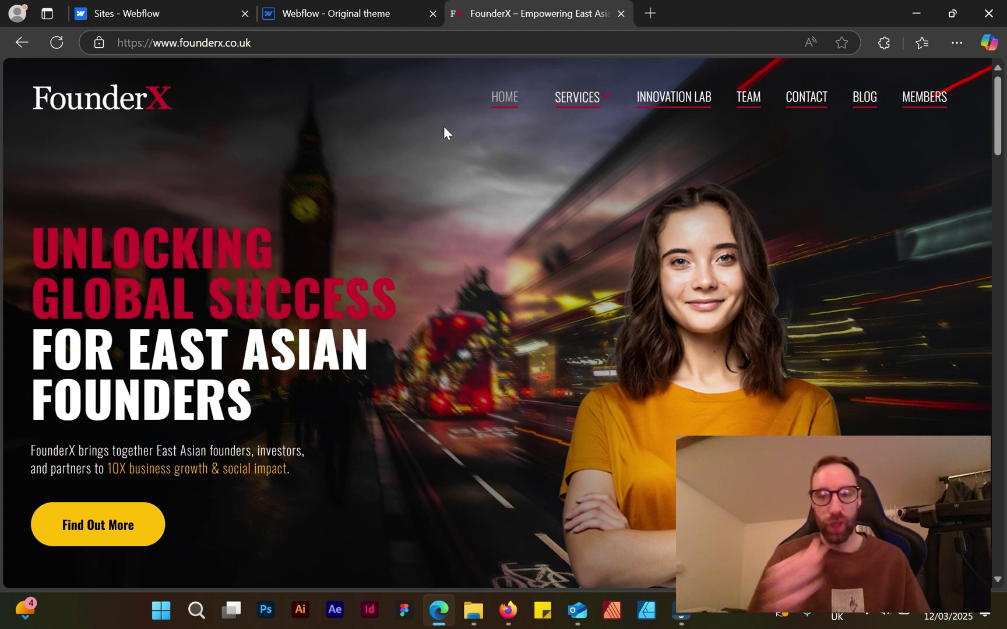
scroll(692, 245, "down", 15)
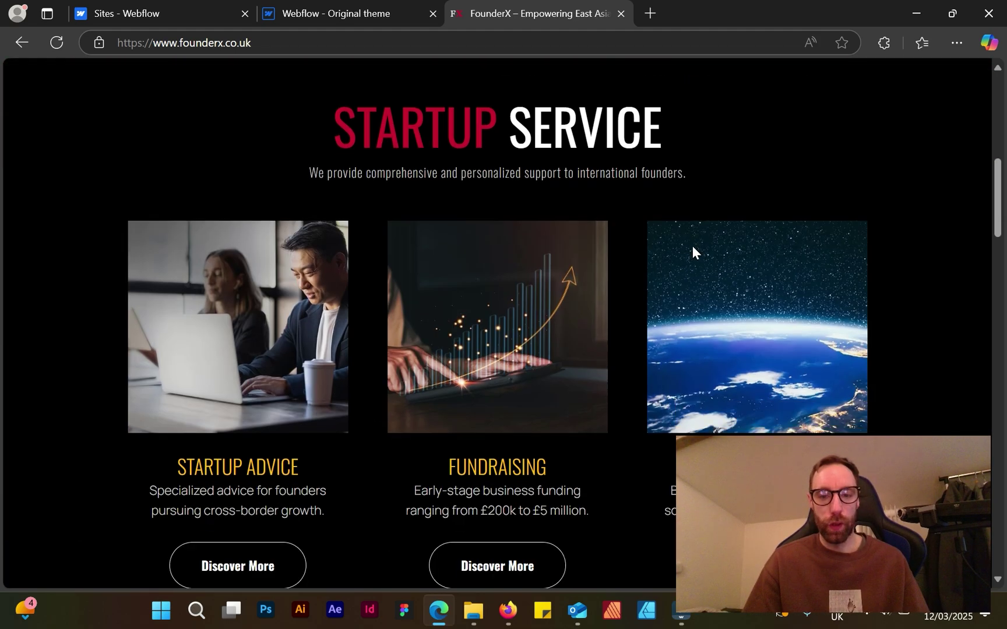
scroll(688, 256, "down", 18)
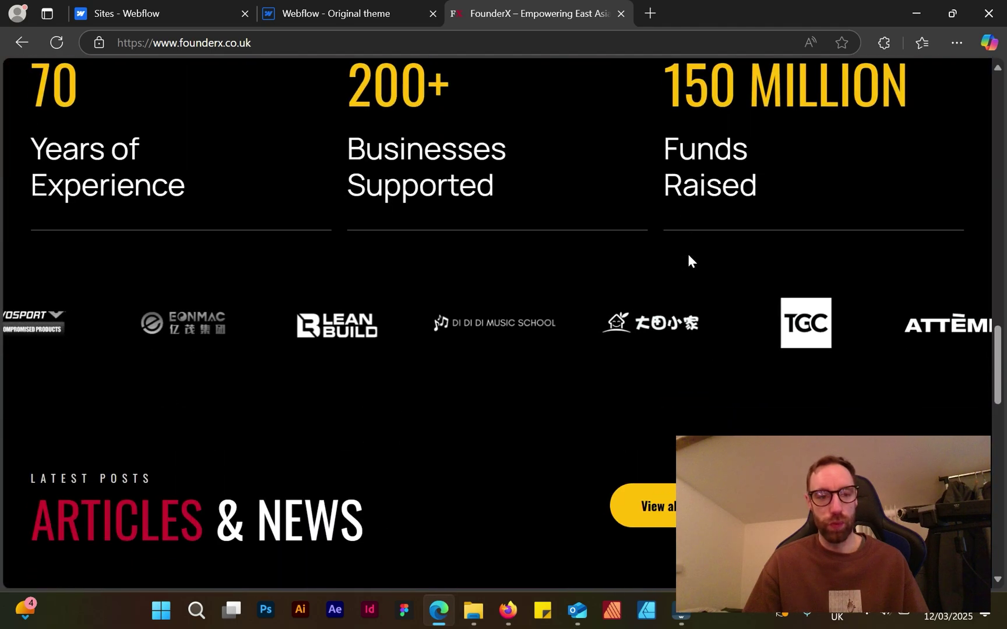
scroll(686, 268, "down", 7)
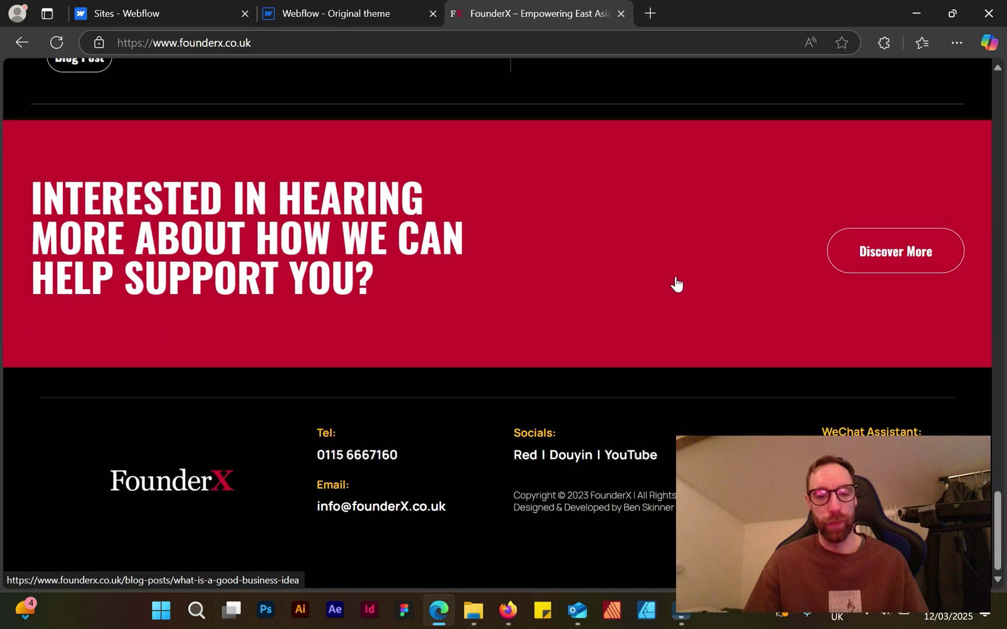
Examine the Articles & News section and the support call-to-action banner of the FounderX homepage
scroll(675, 278, "up", 6)
scroll(672, 283, "down", 5)
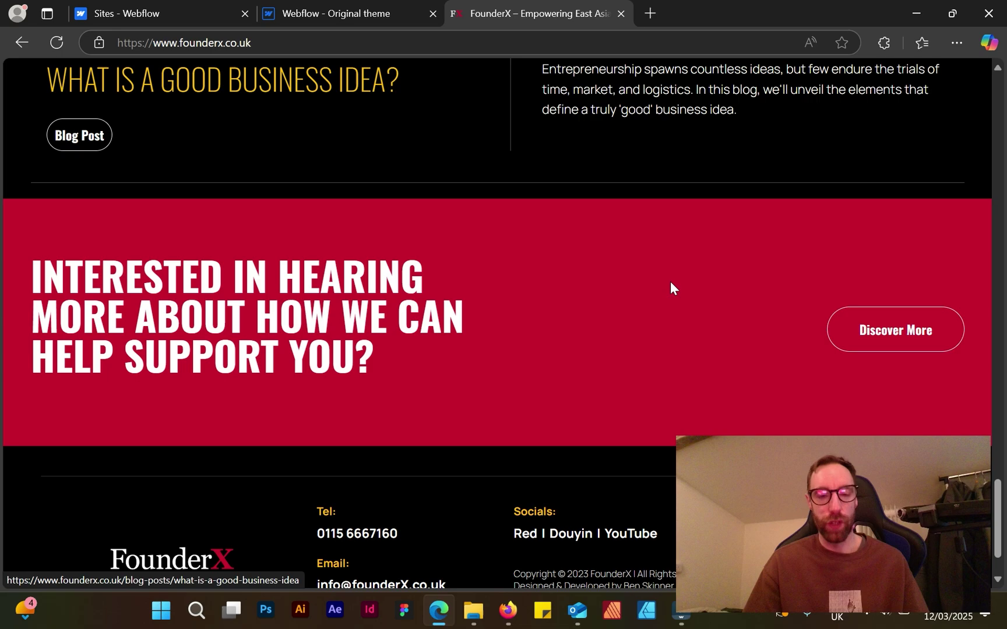
scroll(670, 282, "up", 5)
scroll(670, 281, "up", 8)
scroll(673, 286, "down", 3)
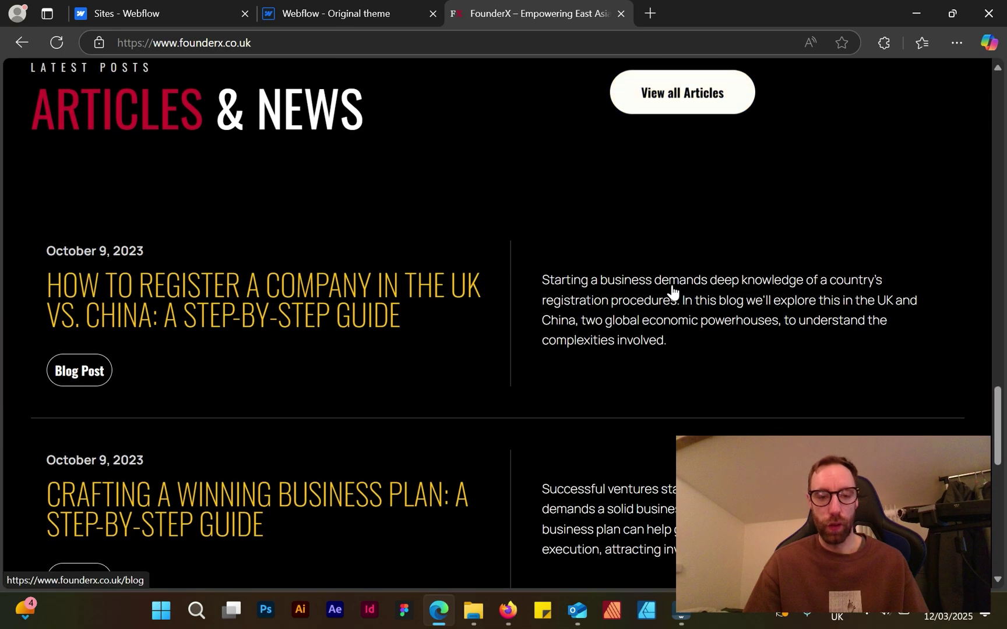
scroll(673, 288, "up", 3)
scroll(673, 292, "down", 3)
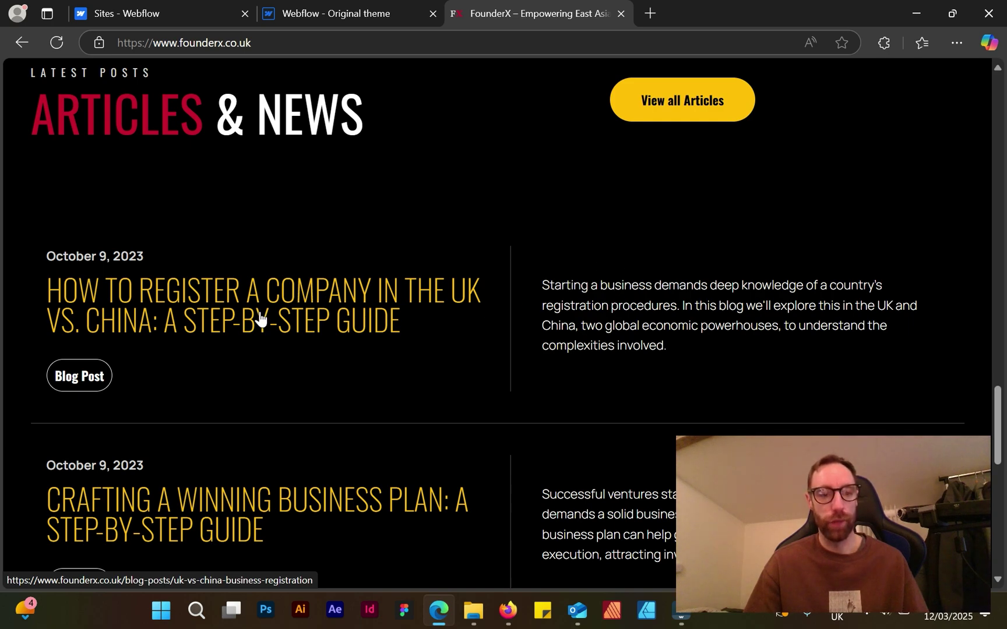
Review the FounderX homepage's client logo strip and Our Track Record section, then return to its hero section
scroll(260, 319, "up", 4)
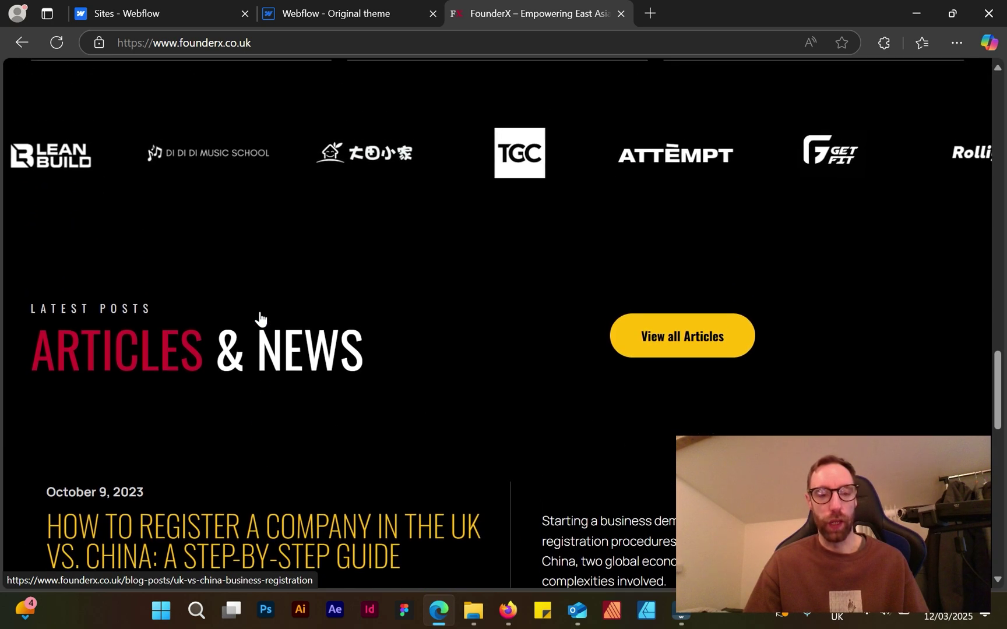
scroll(258, 319, "down", 3)
scroll(258, 319, "up", 5)
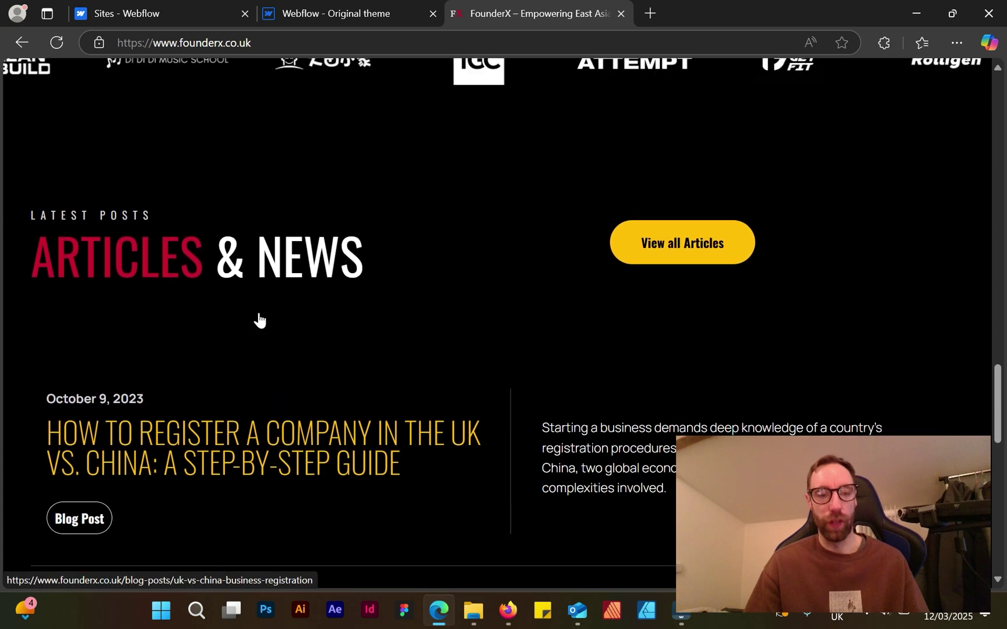
scroll(254, 318, "up", 2)
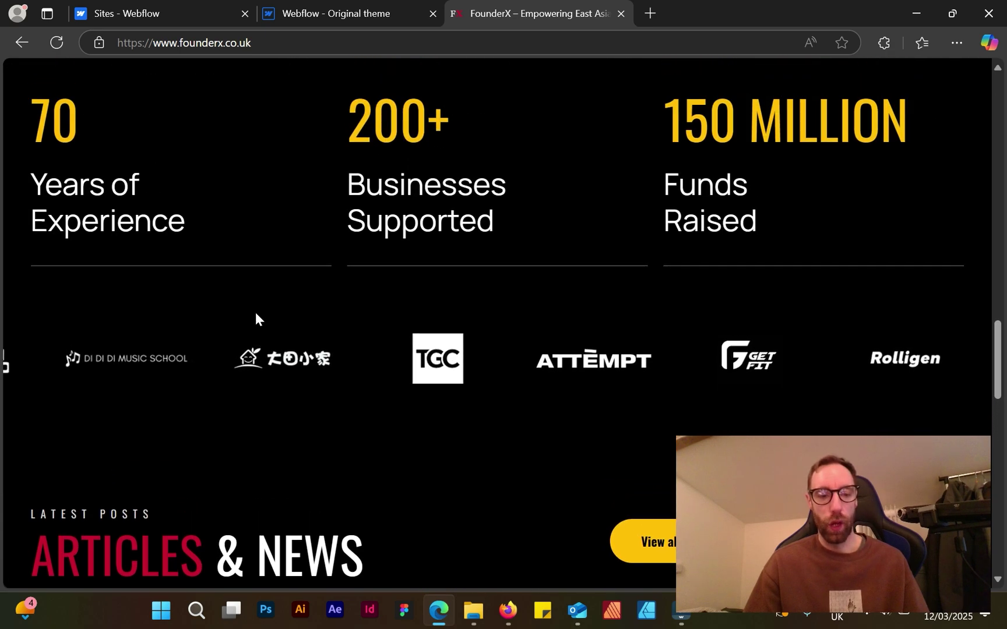
scroll(247, 326, "down", 3)
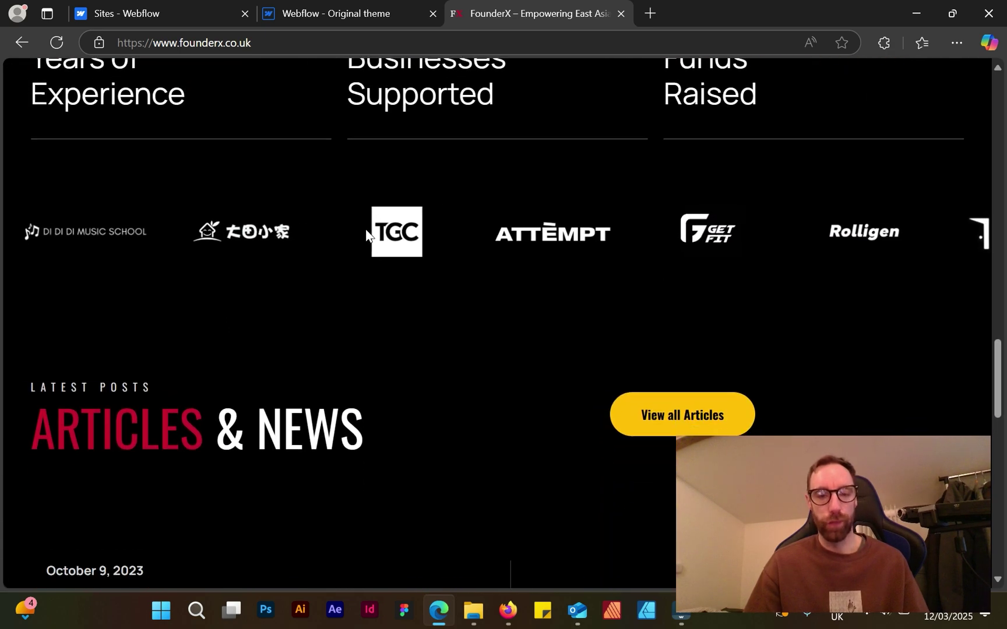
scroll(352, 230, "up", 15)
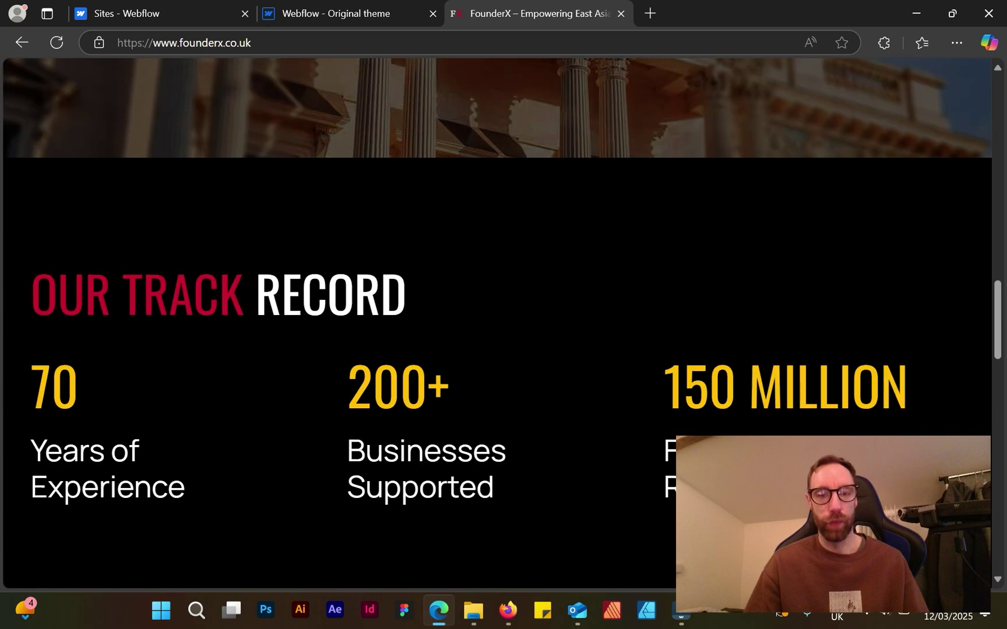
scroll(349, 230, "up", 10)
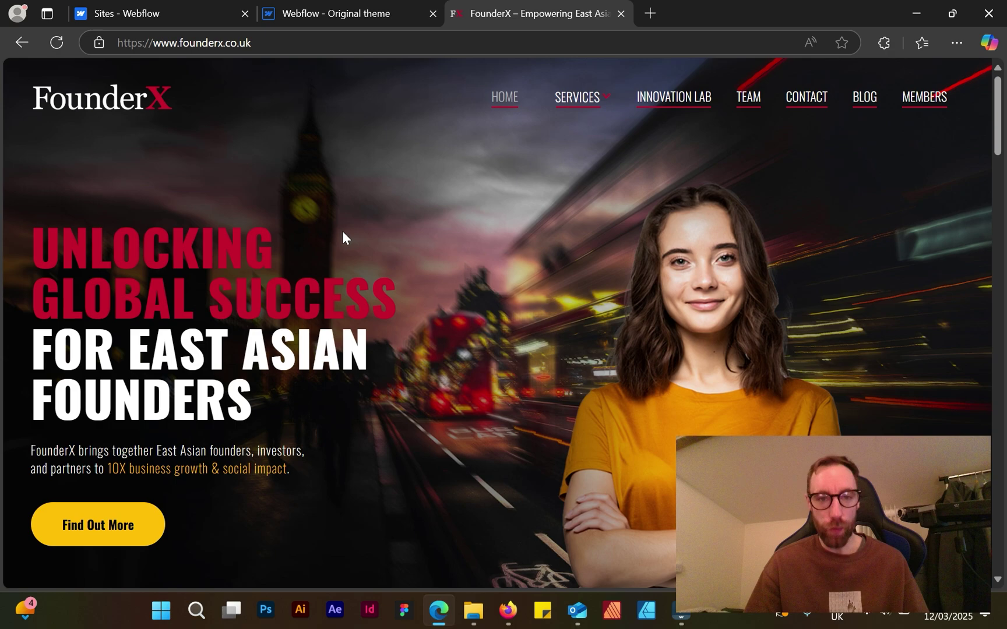
Compare the original Webflow theme's hero and navigation with the FounderX homepage, then view the FounderX Startup Service section
left_click(436, 19)
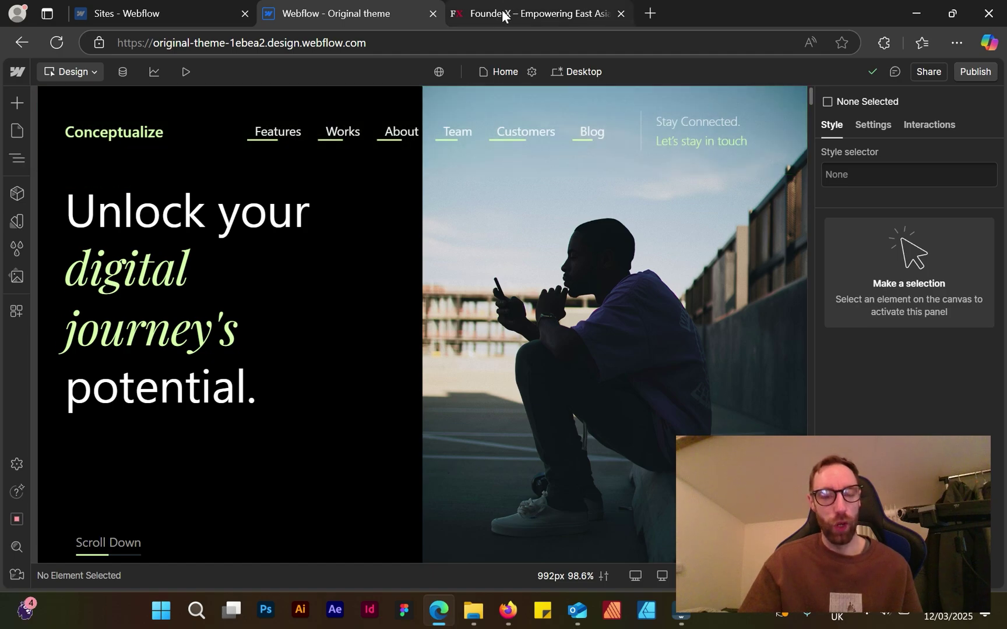
left_click(501, 9)
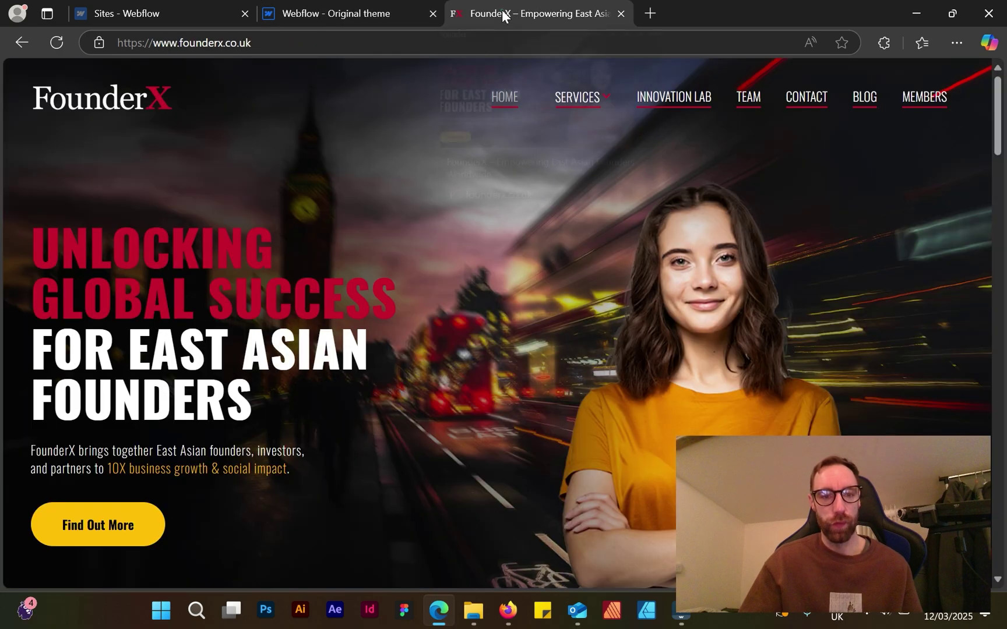
left_click(385, 9)
left_click(507, 6)
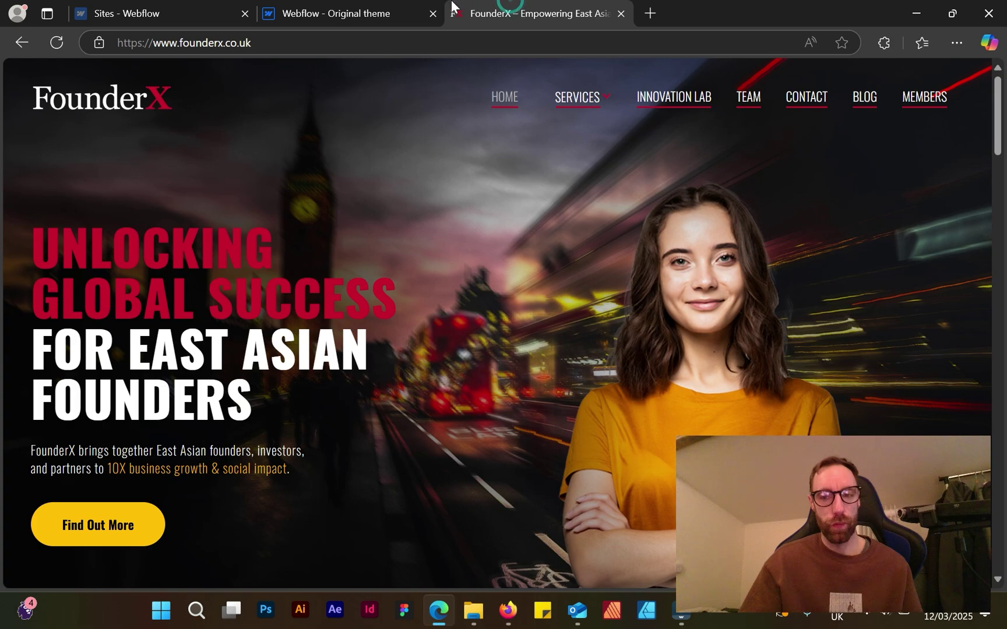
left_click(402, 6)
left_click(567, 10)
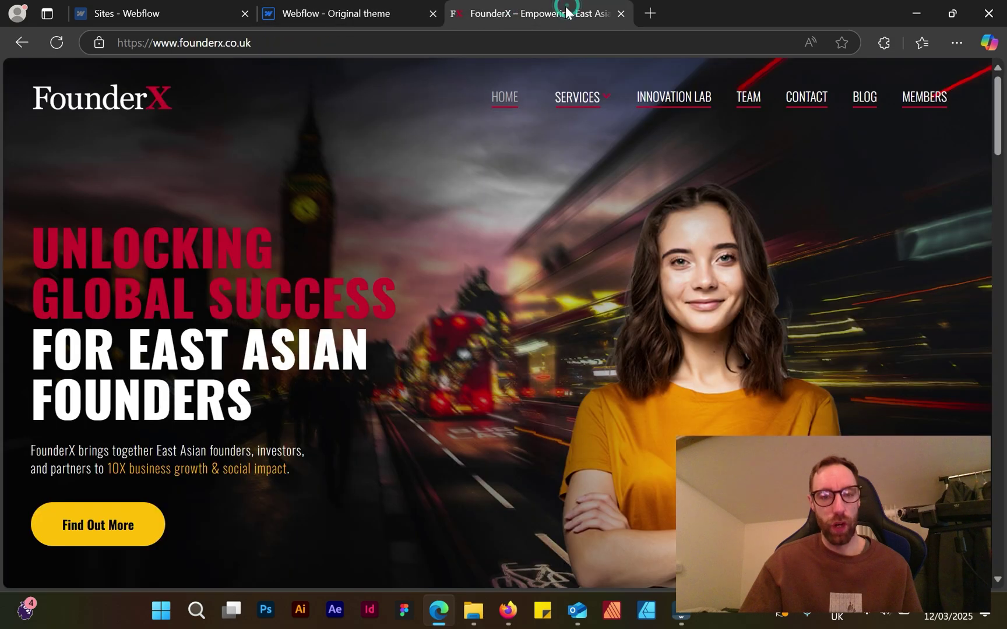
left_click(305, 12)
left_click(509, 16)
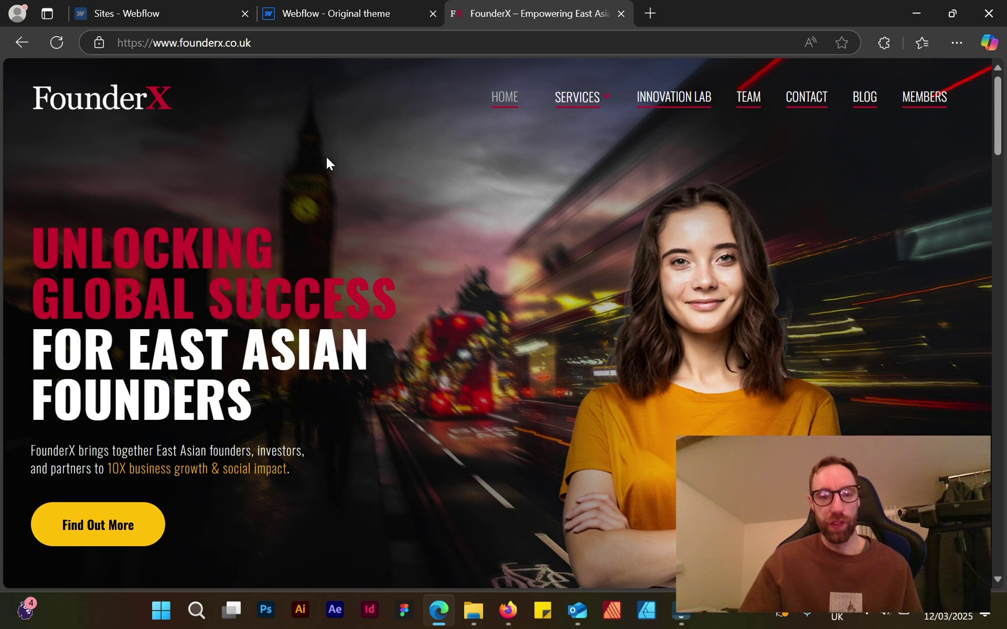
scroll(326, 157, "down", 3)
left_click(359, 17)
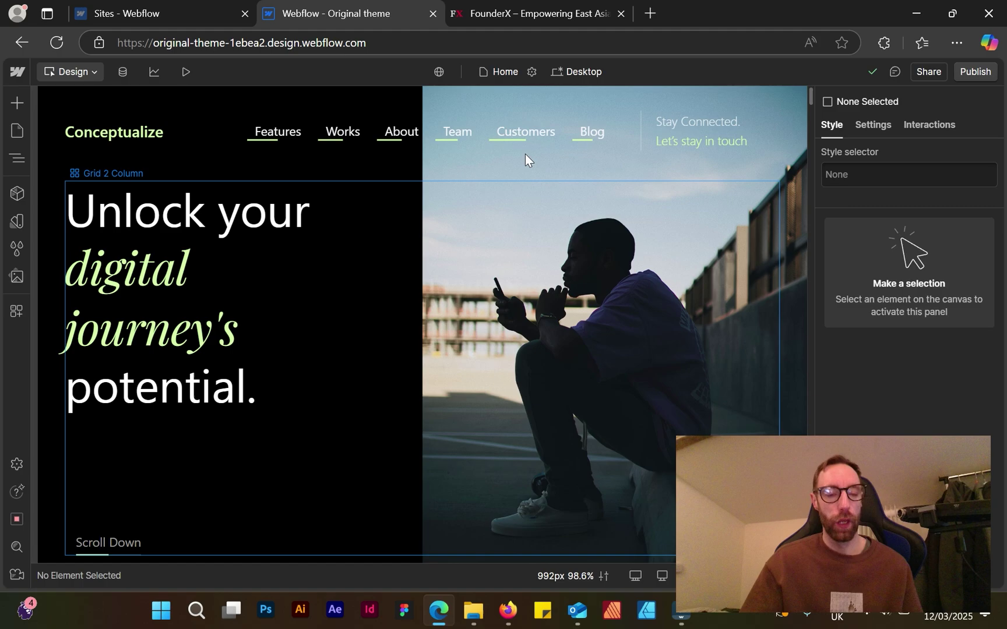
left_click(476, 4)
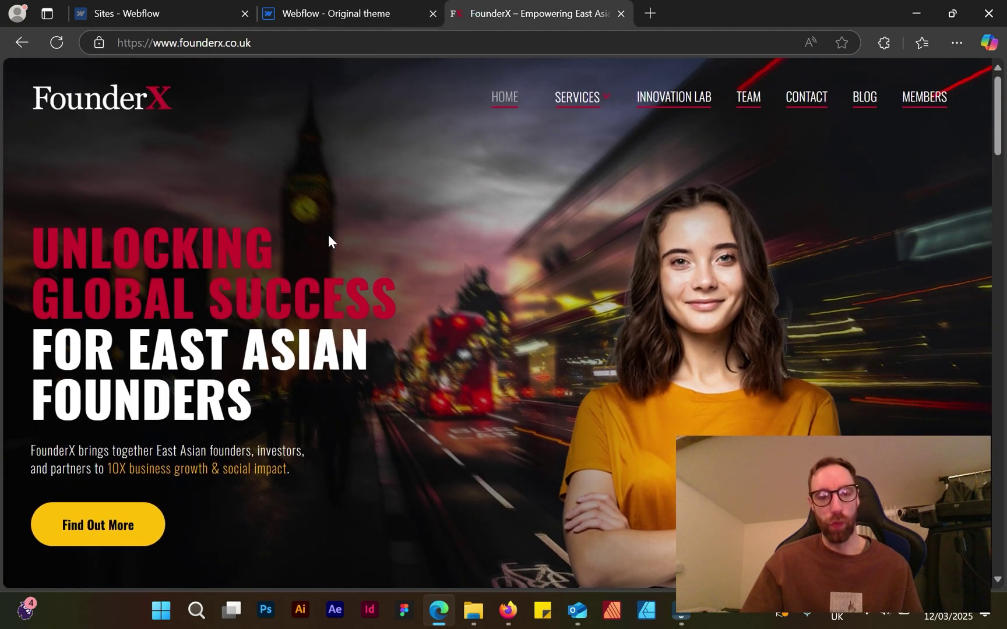
left_click(362, 10)
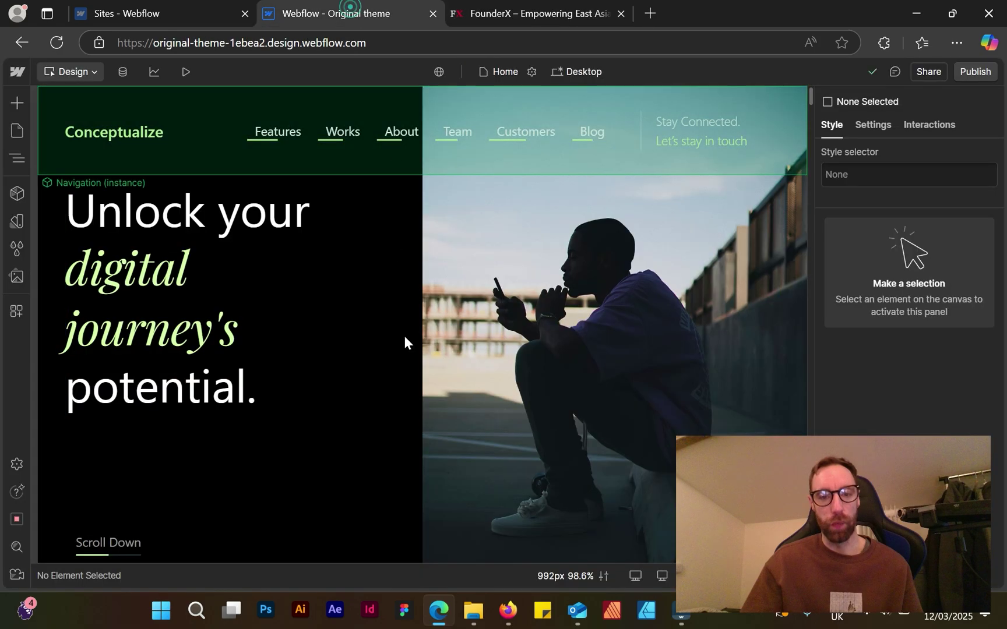
left_click(449, 15)
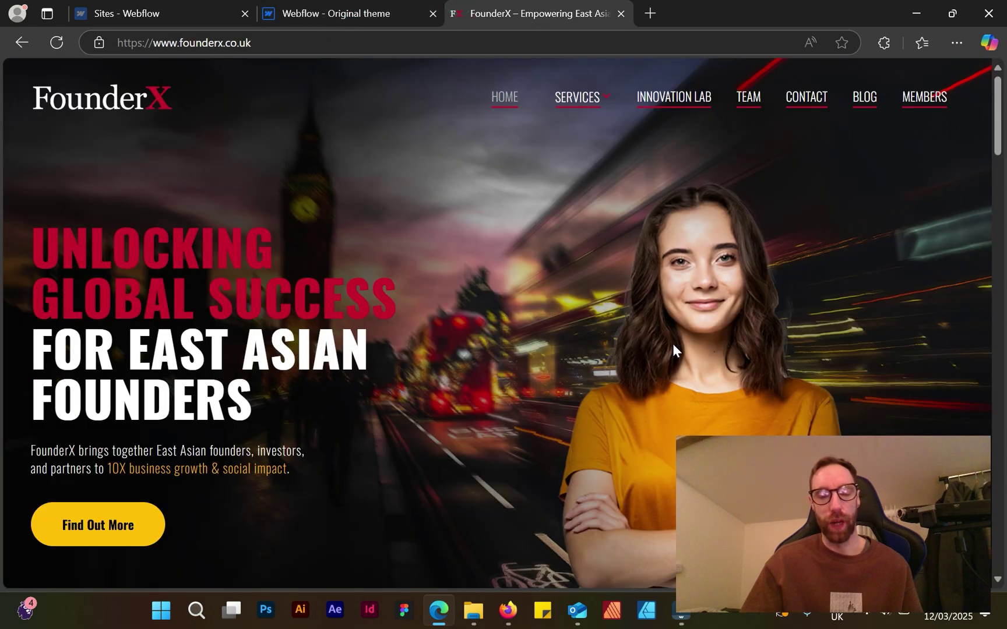
scroll(535, 247, "down", 8)
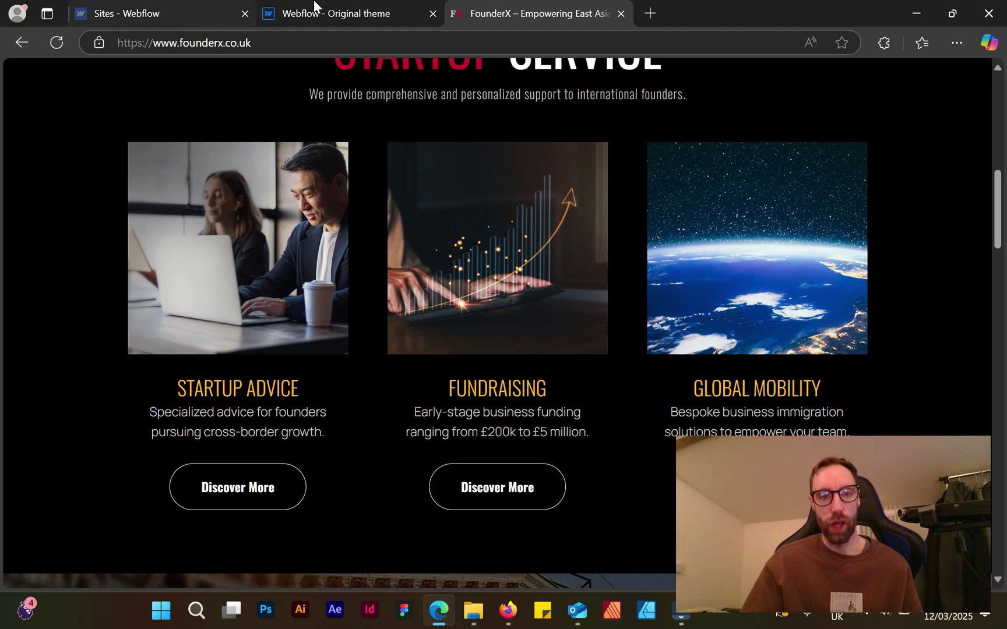
Review the original theme in the Webflow Designer from its hero through the works, team and testimonial sections to Illuminating Insight
left_click(318, 9)
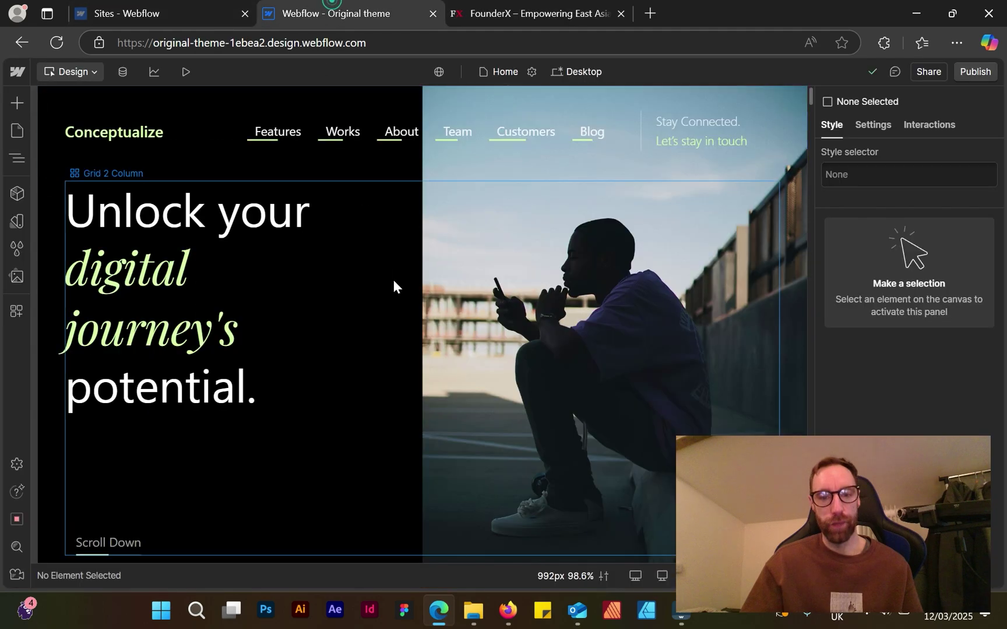
scroll(394, 280, "down", 5)
scroll(393, 280, "down", 15)
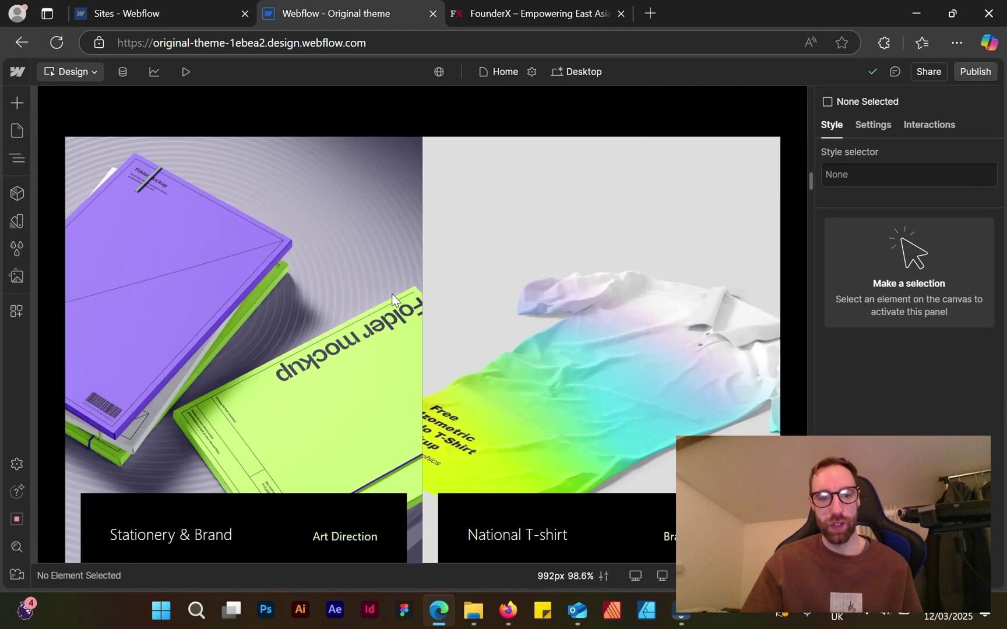
scroll(394, 301, "down", 15)
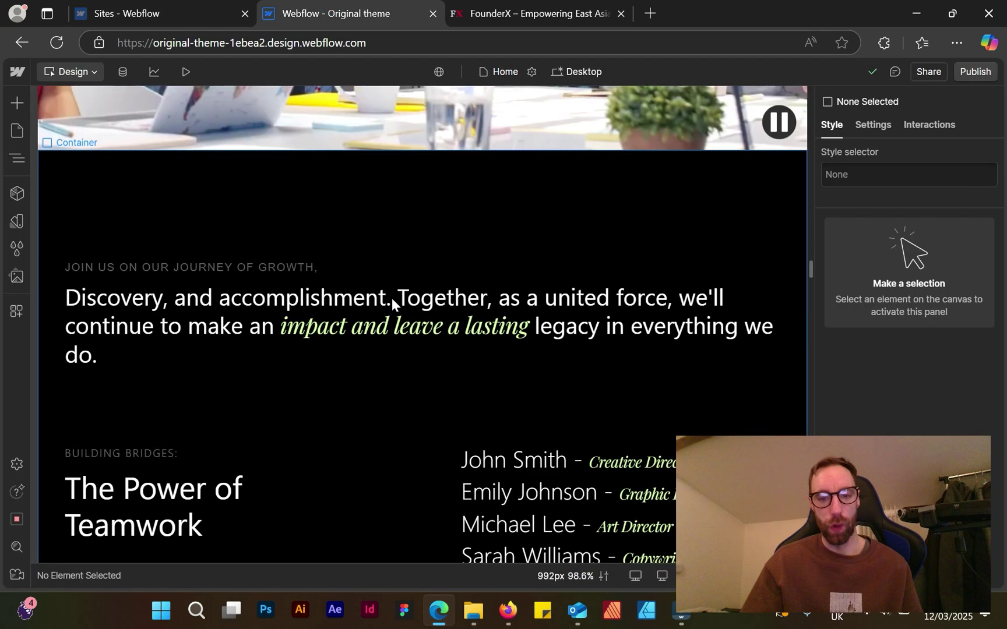
scroll(392, 301, "down", 15)
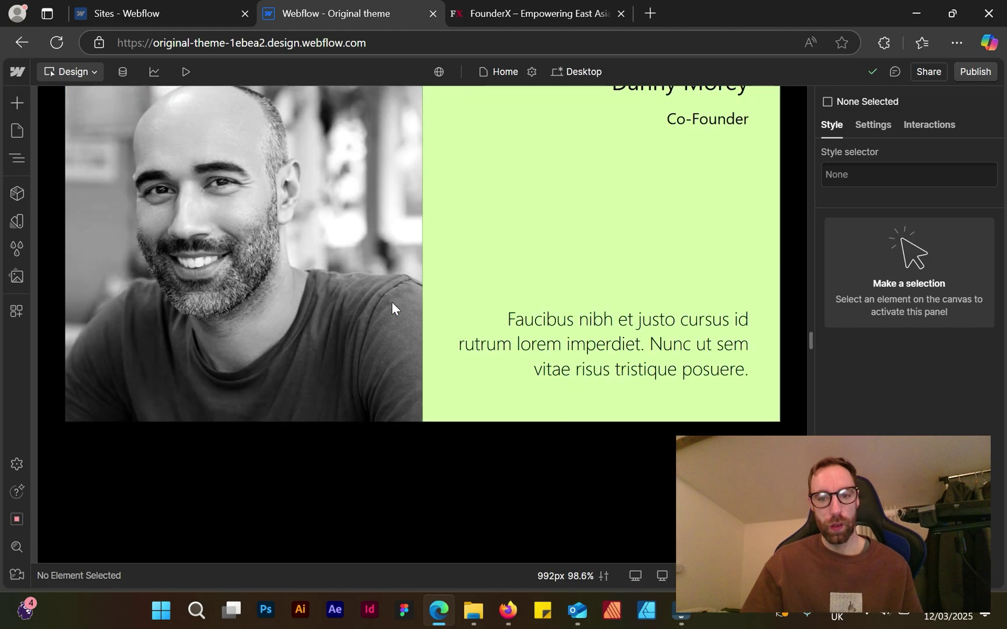
scroll(392, 302, "down", 15)
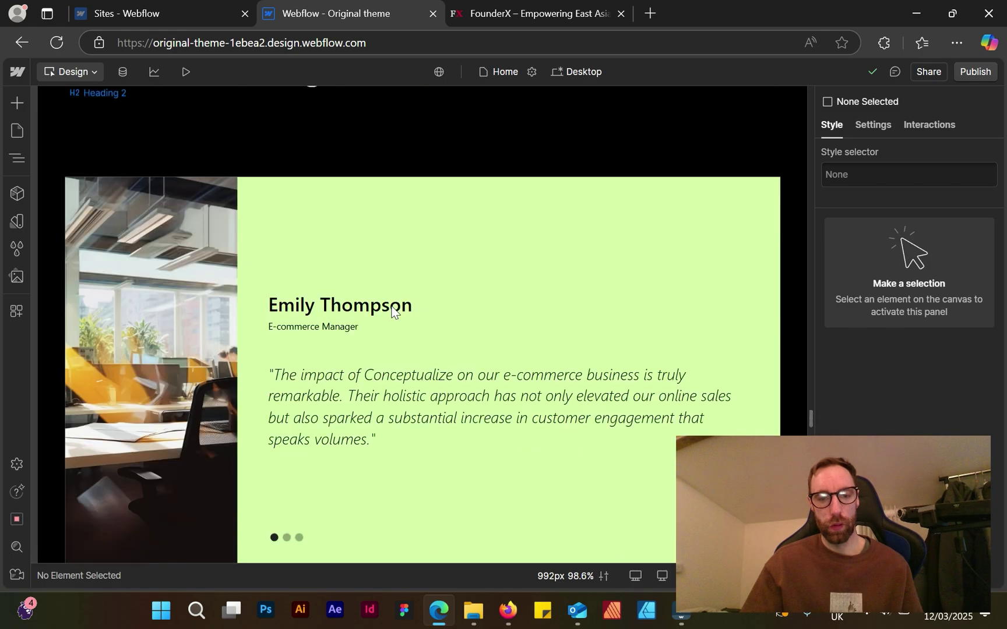
scroll(391, 306, "down", 5)
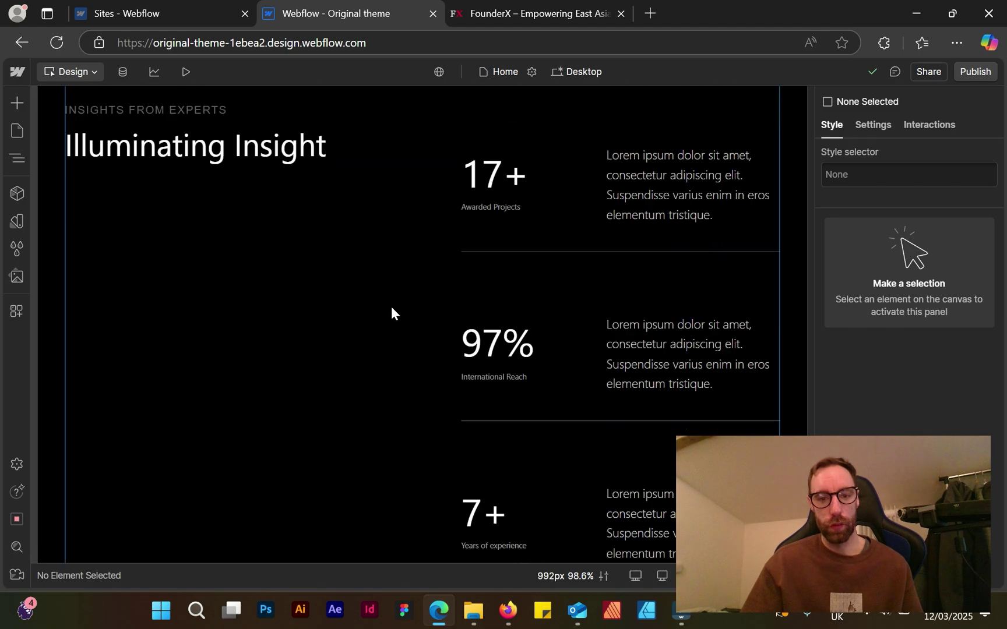
Examine the original theme's Articles & News section and footer, then return to the Illuminating Insight section
left_click(460, 11)
left_click(327, 12)
scroll(379, 237, "down", 10)
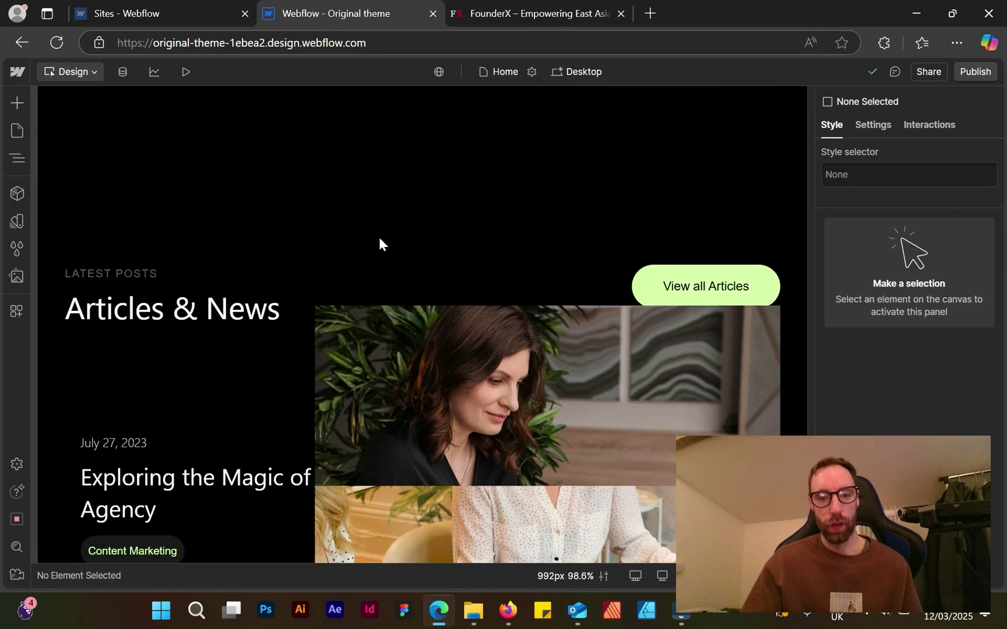
scroll(379, 240, "down", 15)
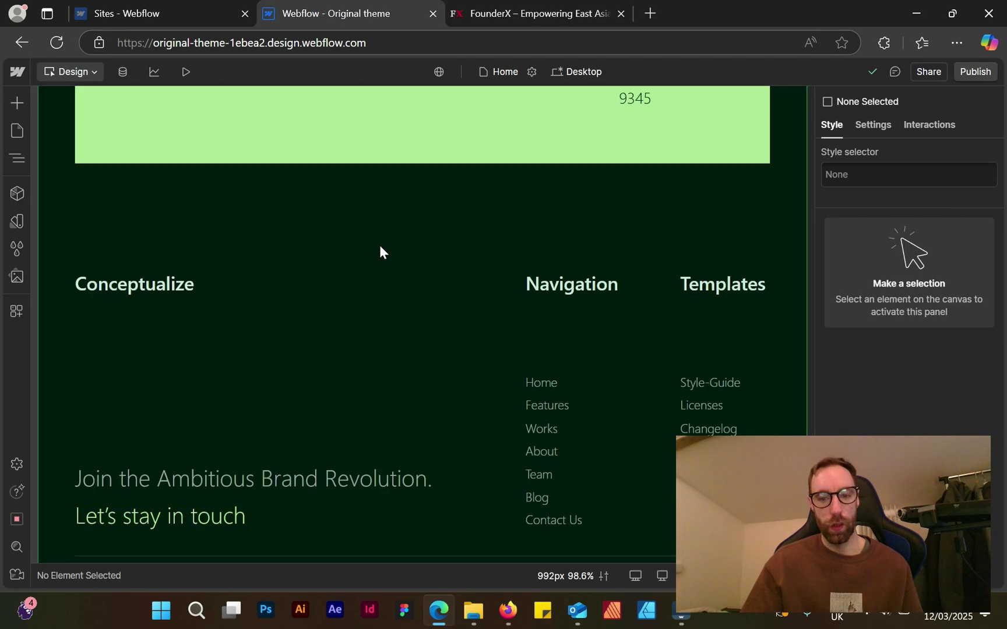
scroll(380, 245, "up", 4)
scroll(387, 227, "up", 15)
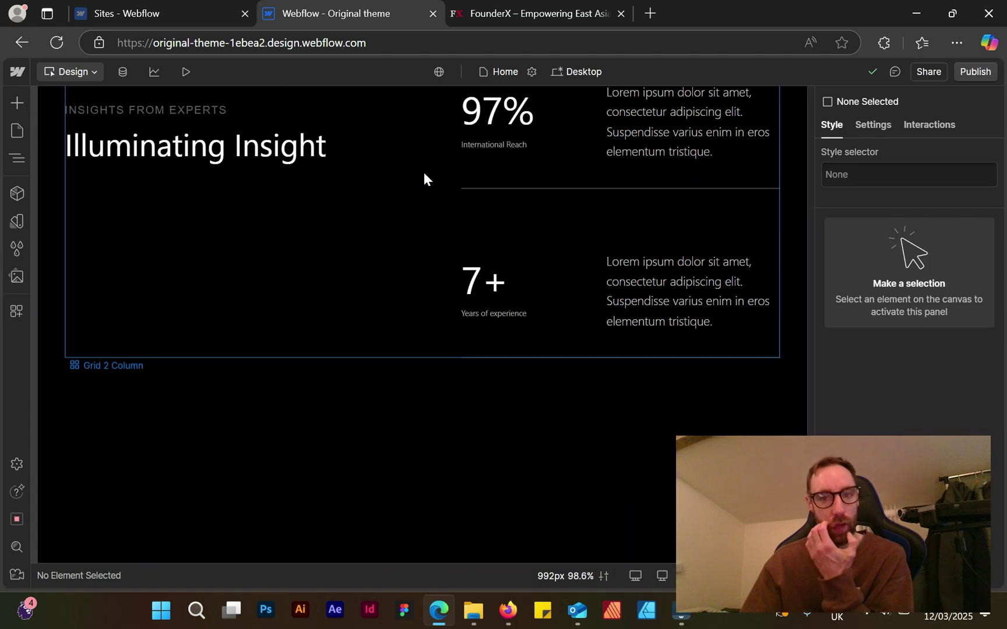
Switch back to the FounderX website and view its Legacy Endorsing Body section
left_click(488, 3)
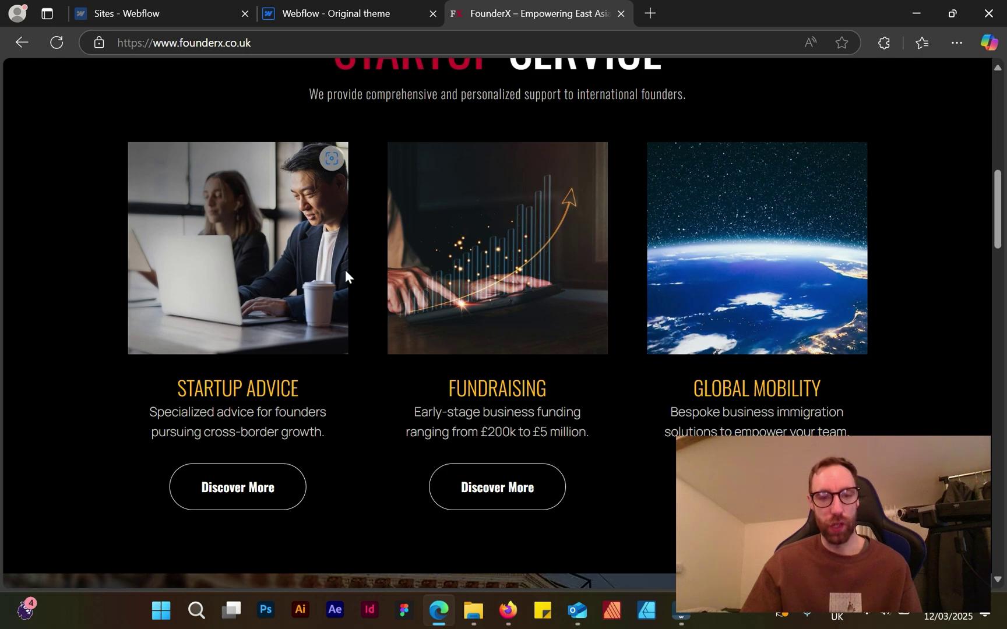
scroll(375, 371, "down", 8)
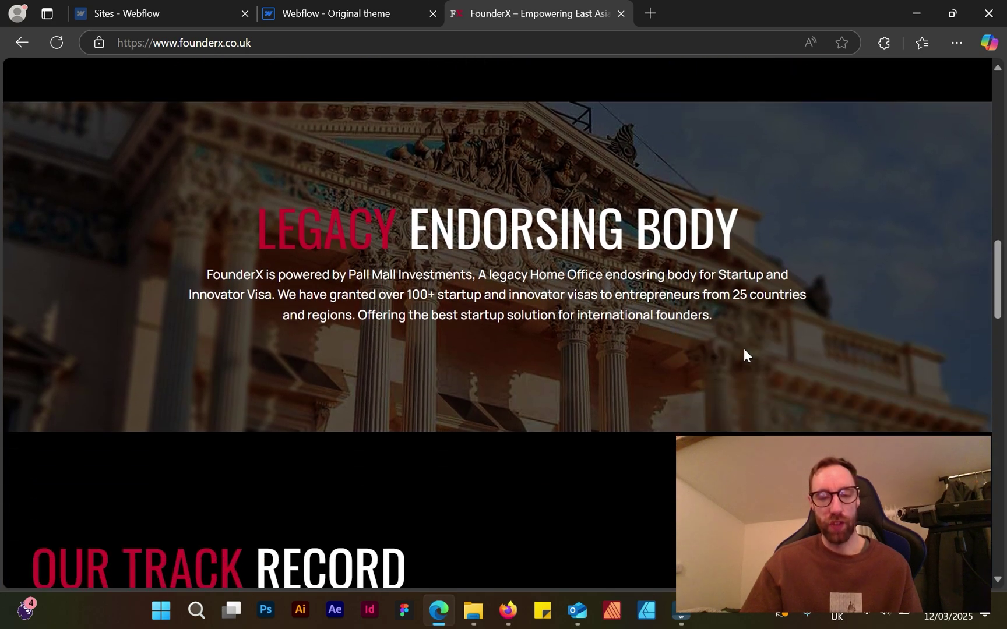
View FounderX's Our Track Record section, then check the original theme's Illuminating Insight and Articles & News sections
scroll(614, 291, "down", 7)
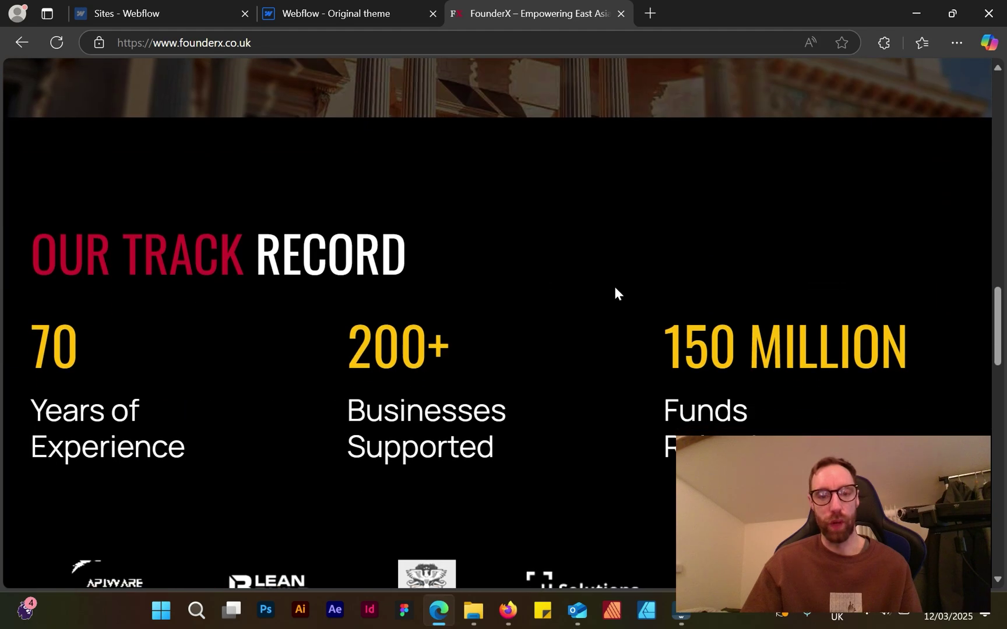
left_click(373, 12)
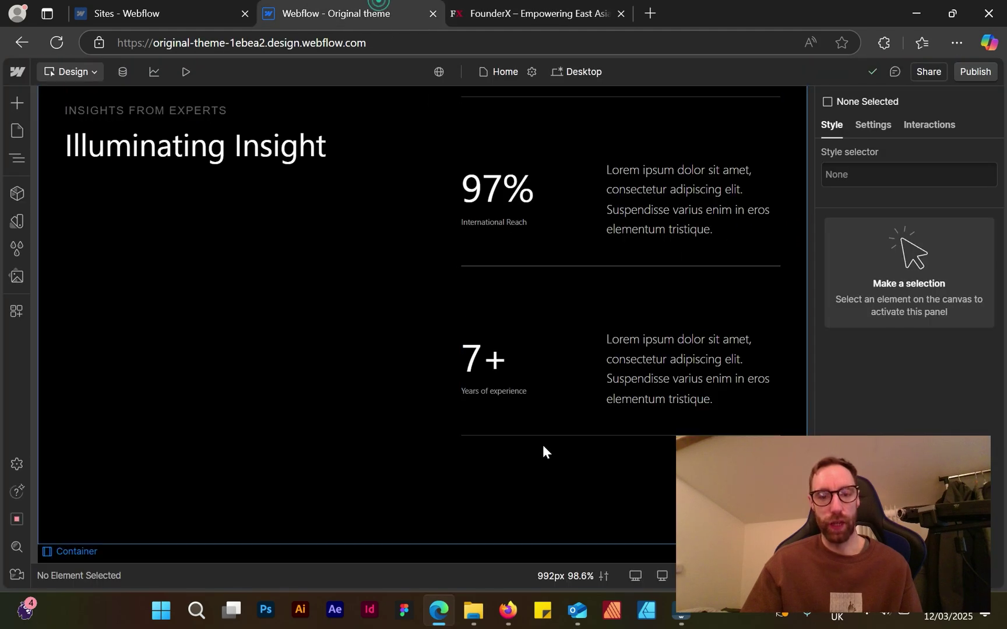
scroll(539, 441, "down", 5)
scroll(408, 431, "down", 15)
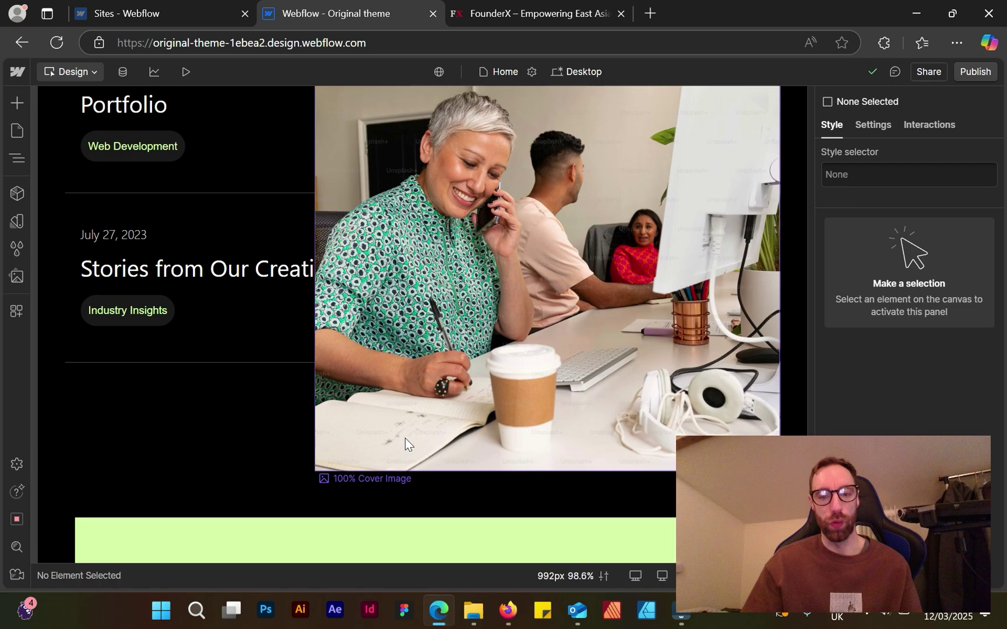
scroll(411, 434, "up", 20)
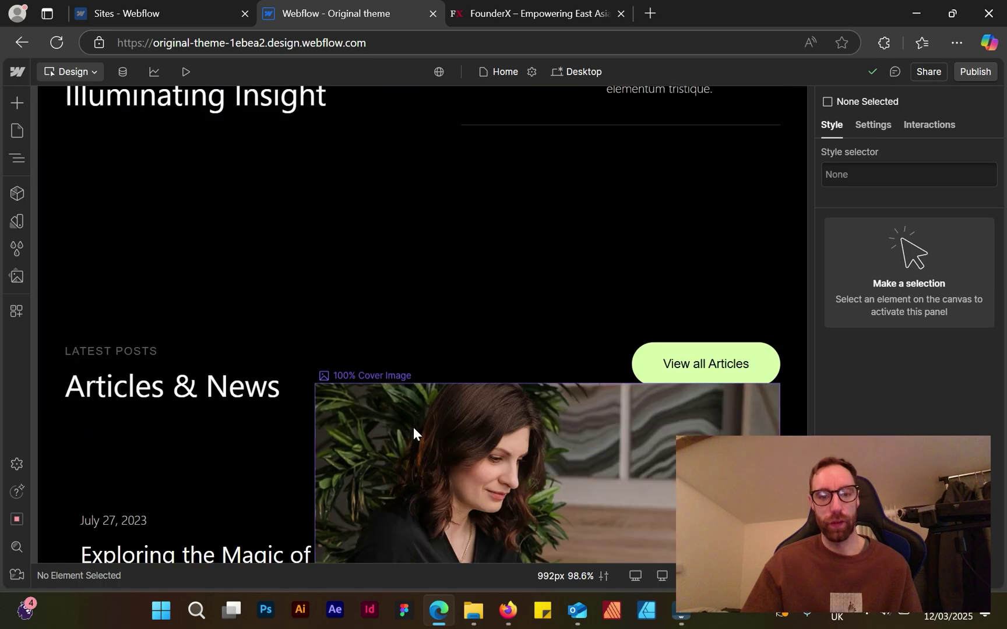
scroll(413, 431, "up", 6)
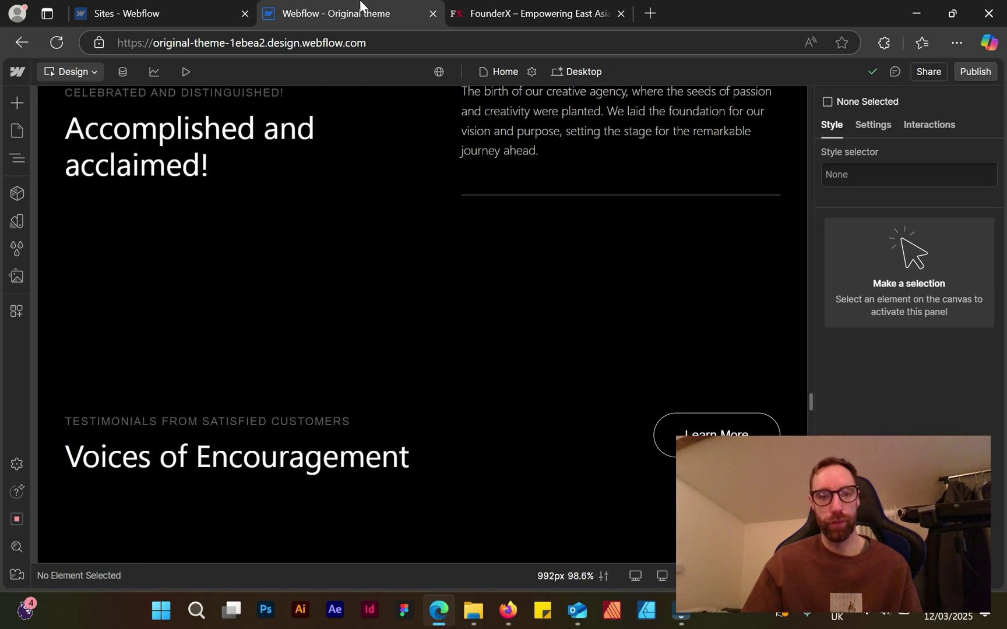
Examine the original theme's Accomplished and acclaimed, Voices of Encouragement and team sections
left_click(499, 13)
left_click(349, 12)
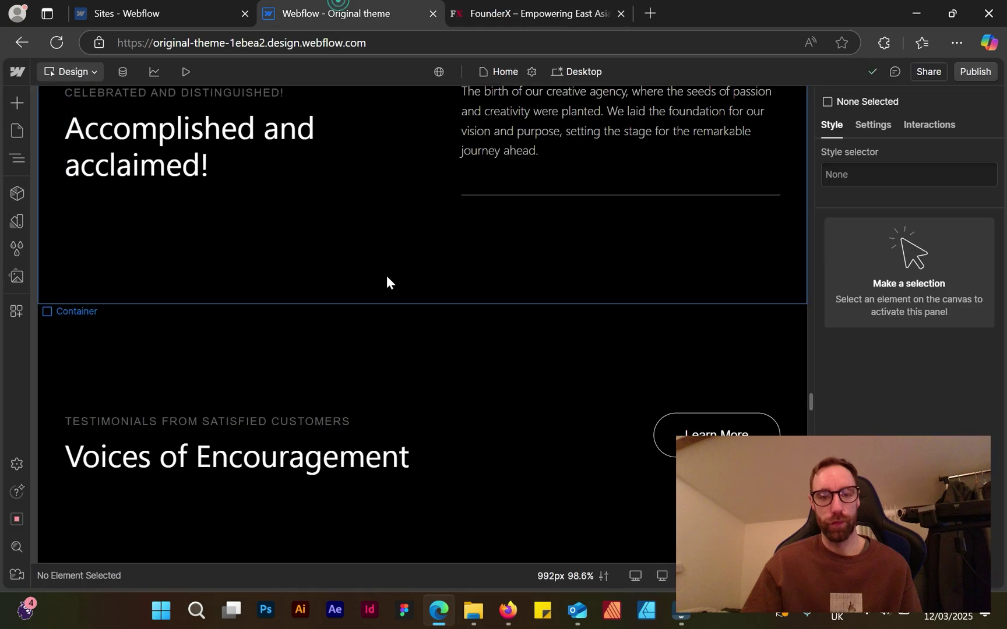
scroll(385, 274, "up", 5)
scroll(387, 271, "up", 15)
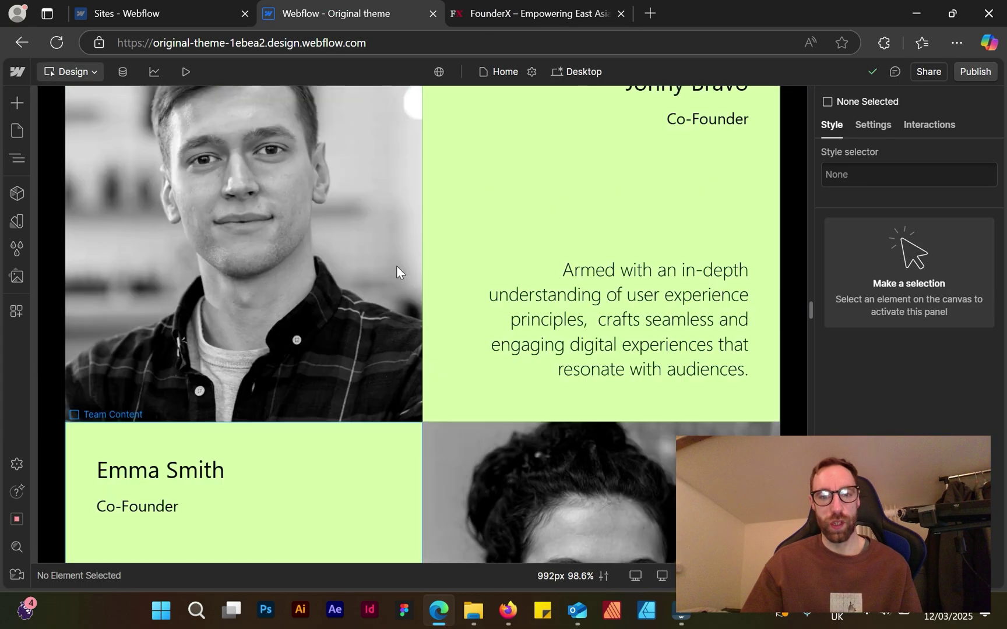
scroll(395, 269, "up", 15)
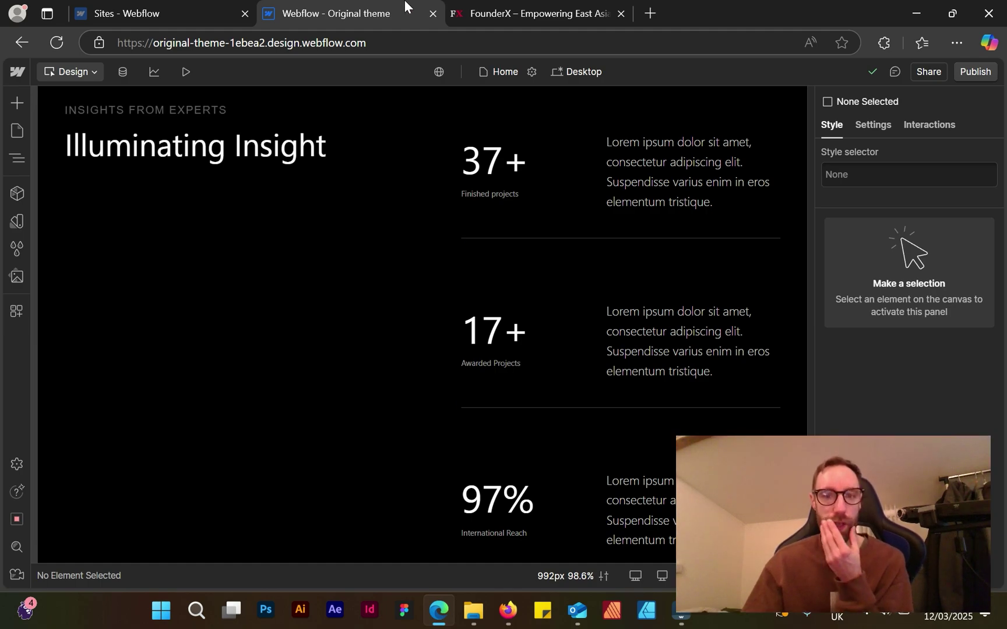
Compare FounderX's Our Track Record statistics with the original theme's Illuminating Insight section
left_click(520, 4)
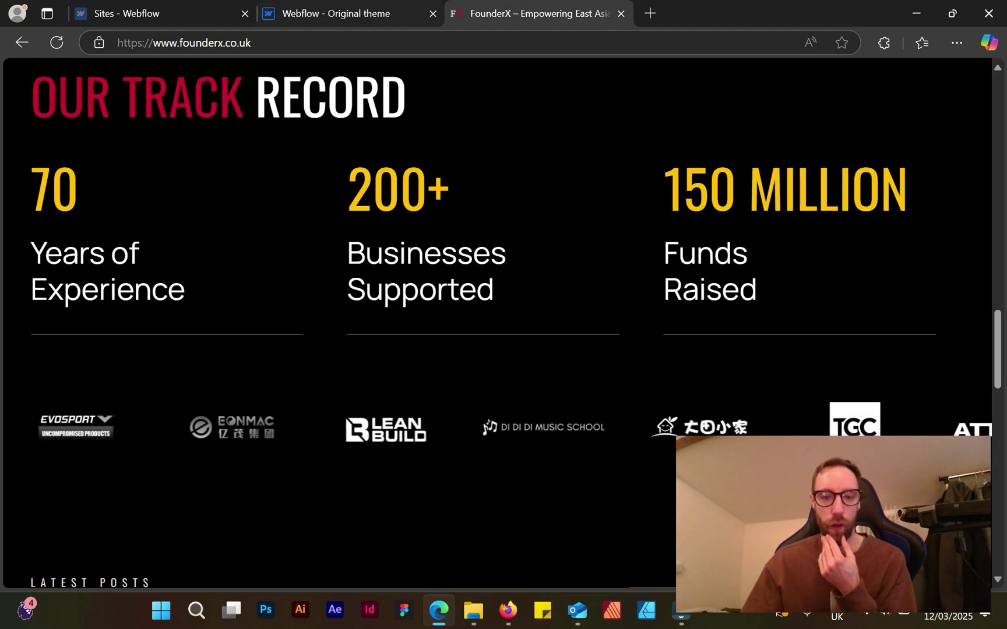
scroll(418, 152, "up", 1)
key("ctrl+shift+Tab")
scroll(490, 197, "down", 2)
scroll(489, 196, "up", 2)
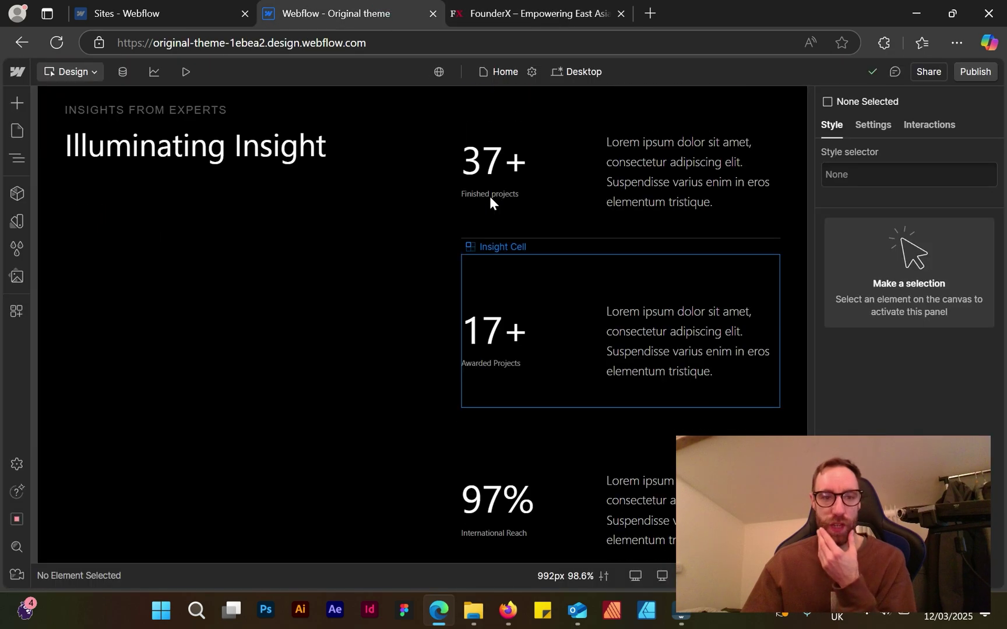
scroll(489, 197, "down", 2)
scroll(490, 201, "up", 2)
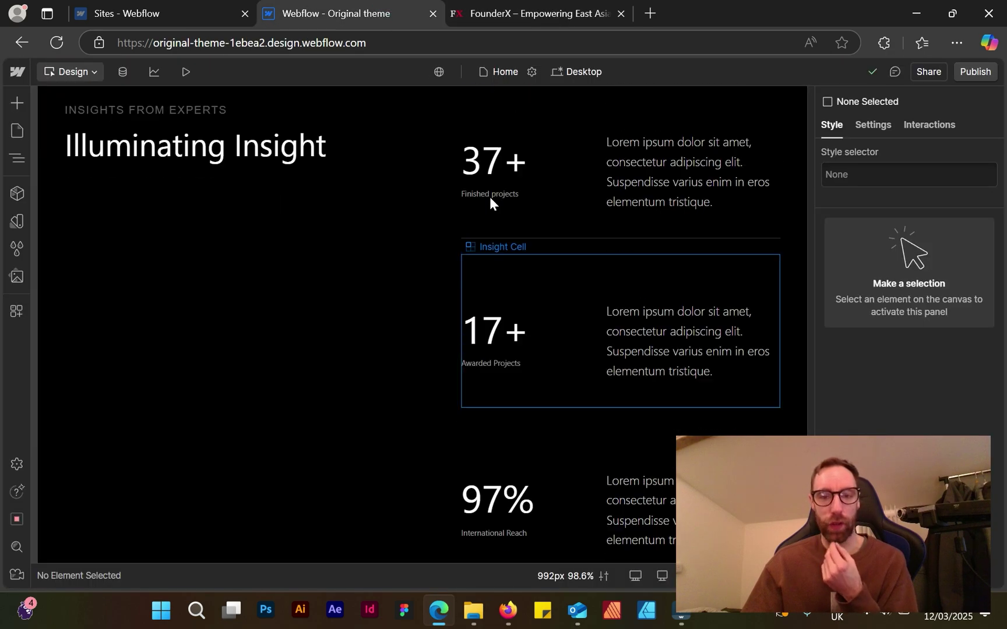
left_click(485, 6)
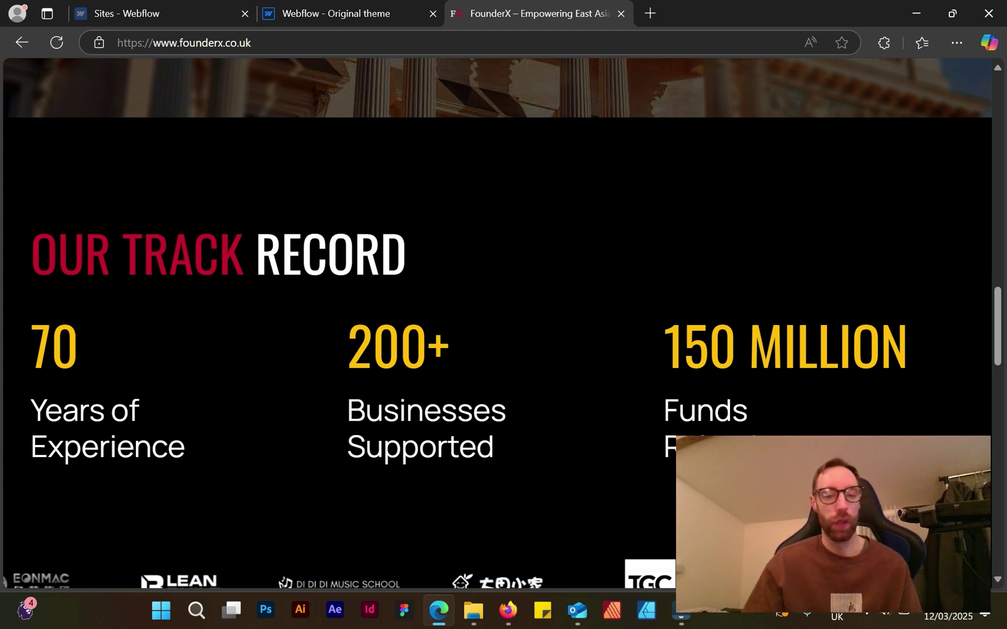
scroll(501, 335, "down", 1)
scroll(501, 335, "down", 2)
scroll(501, 335, "up", 1)
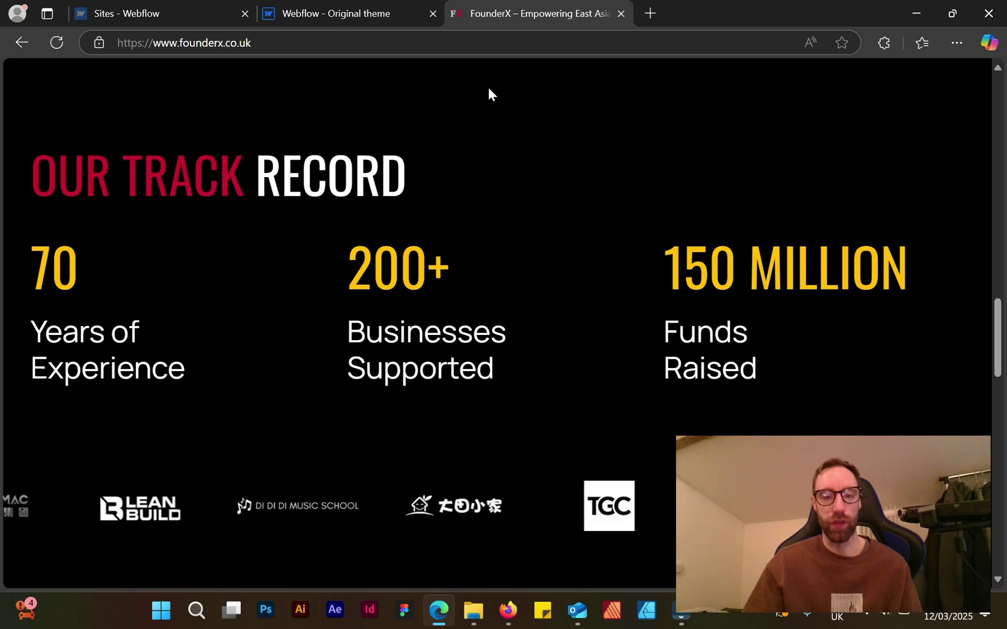
Compare the original theme's area around the testimonial slider and Illuminating Insight with FounderX's Legacy Endorsing Body section
left_click(291, 5)
scroll(403, 241, "down", 2)
scroll(382, 248, "up", 8)
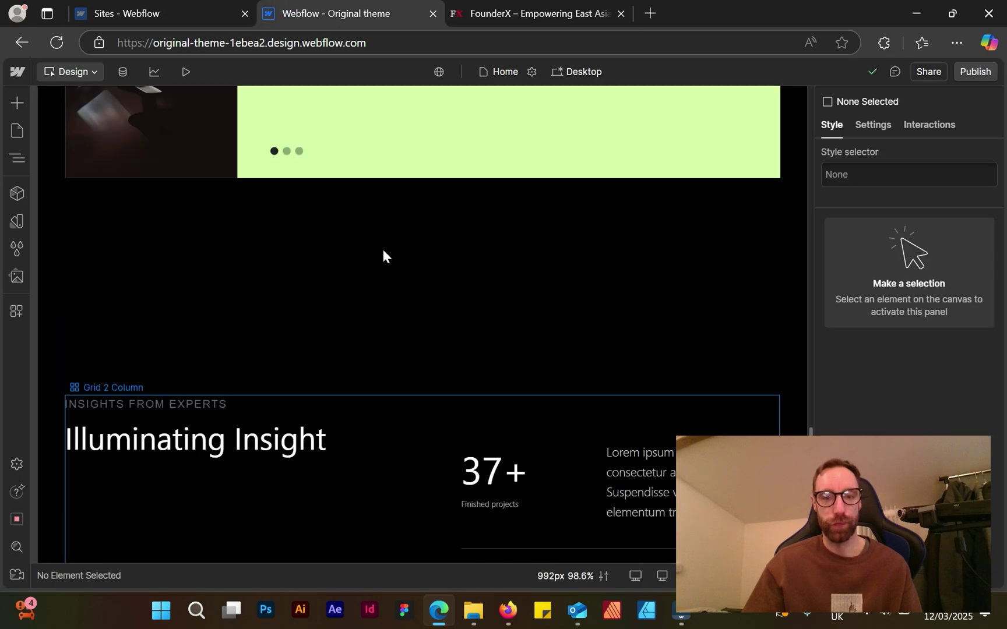
left_click(504, 8)
scroll(509, 172, "up", 5)
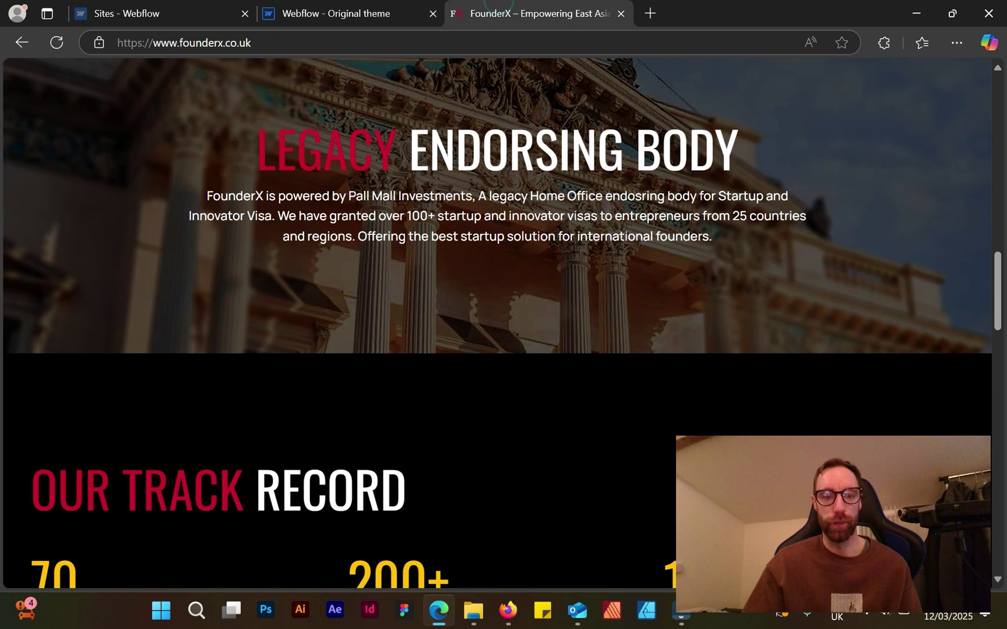
Compare FounderX's blog posts and closing banner with the original theme's articles list and Get in Touch section
scroll(495, 210, "down", 2)
scroll(495, 215, "down", 15)
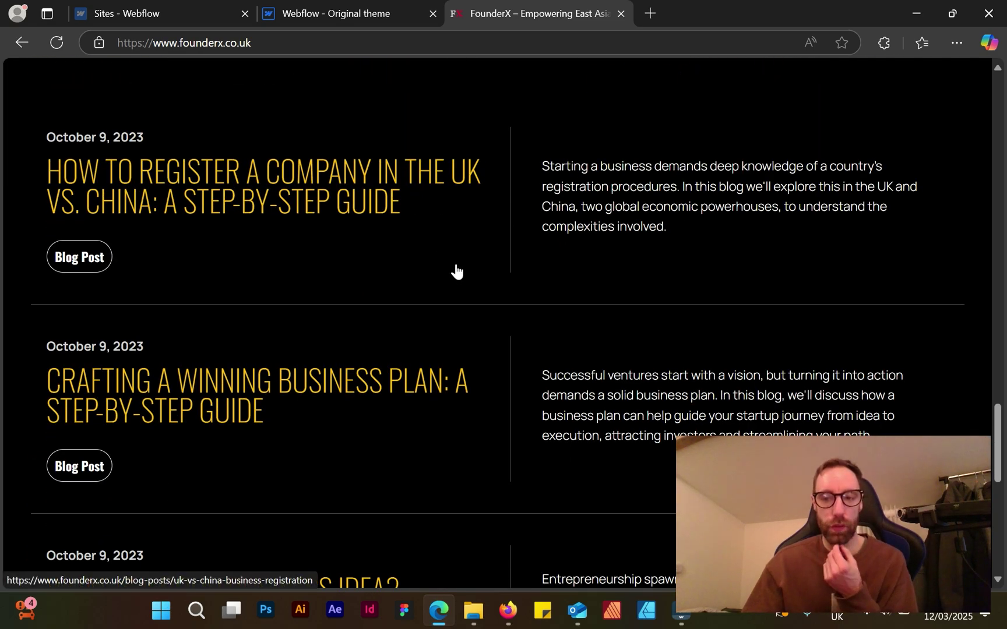
scroll(525, 313, "down", 10)
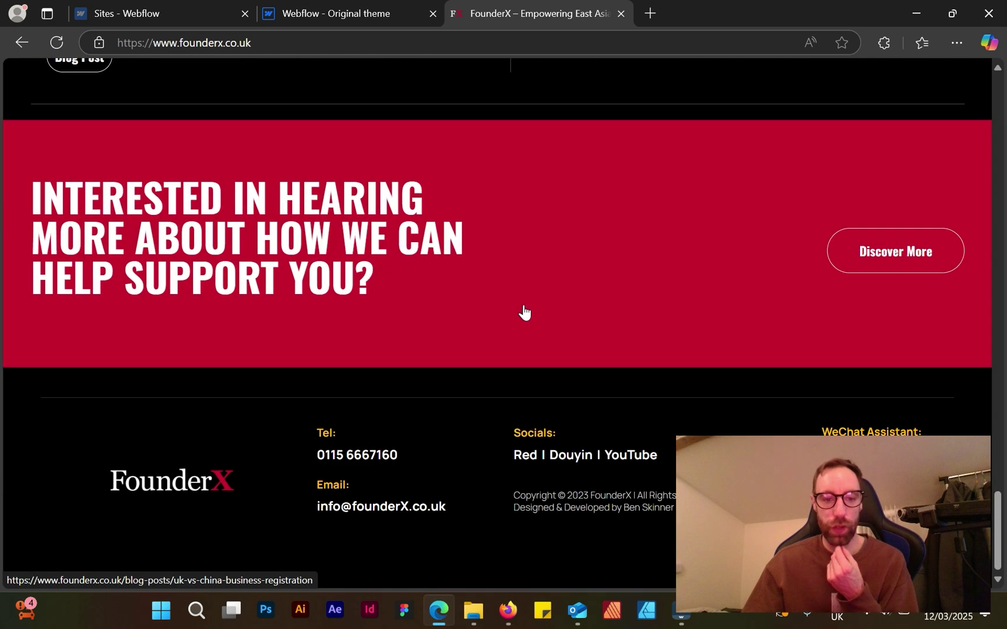
left_click(307, 12)
scroll(361, 250, "down", 8)
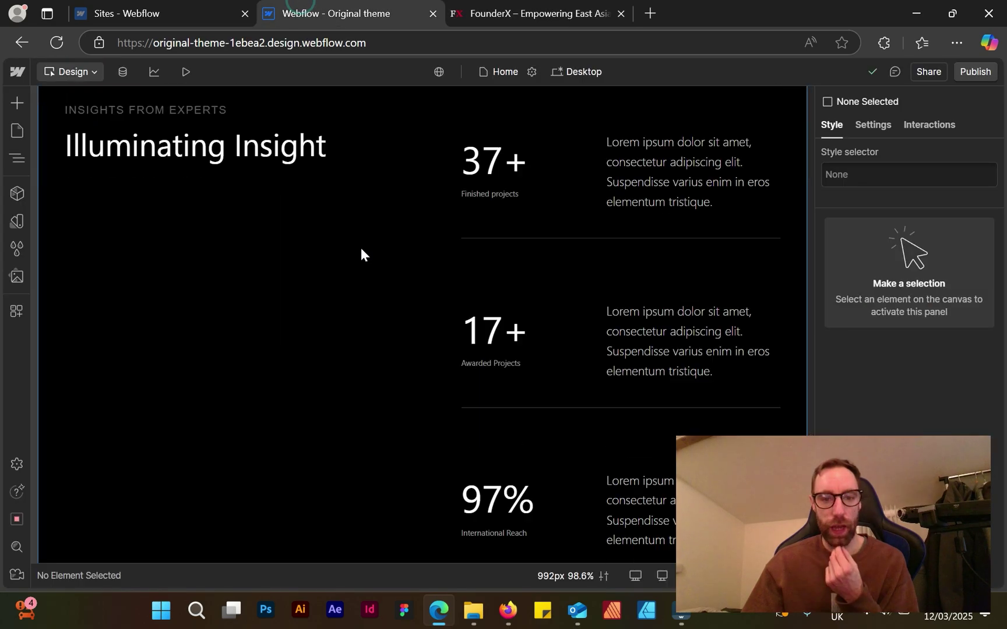
scroll(357, 260, "down", 15)
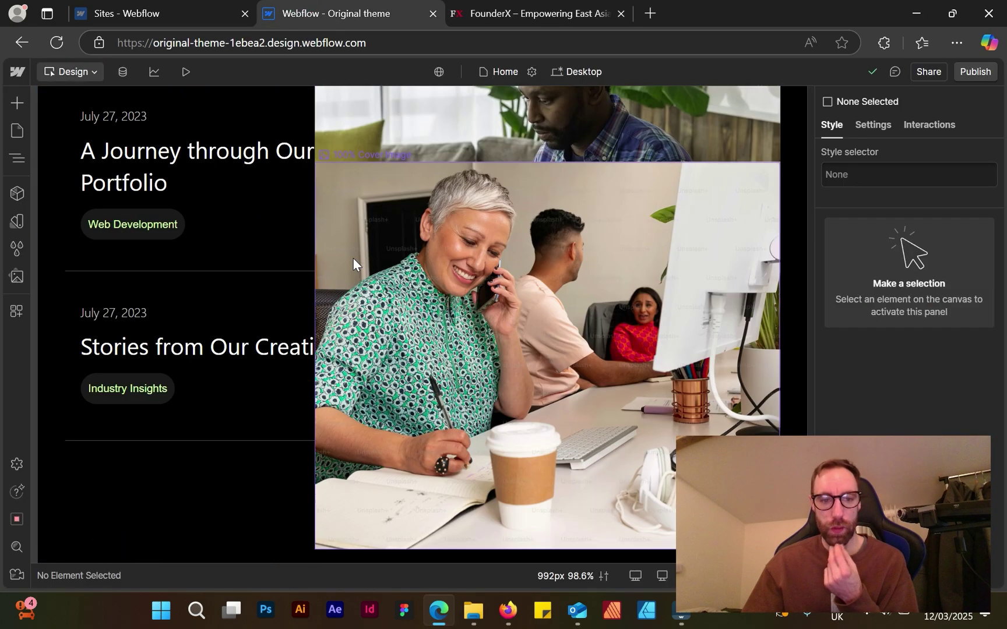
scroll(353, 257, "down", 6)
scroll(353, 262, "up", 3)
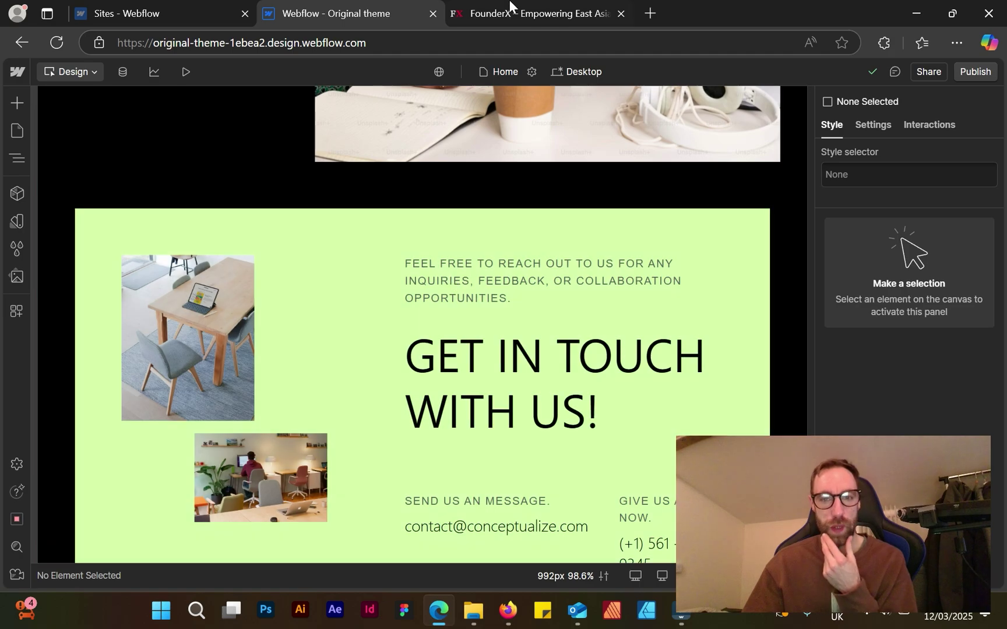
Compare the original theme's Get in Touch block and footer with FounderX's red call-to-action banner and footer
left_click(509, 8)
left_click(309, 6)
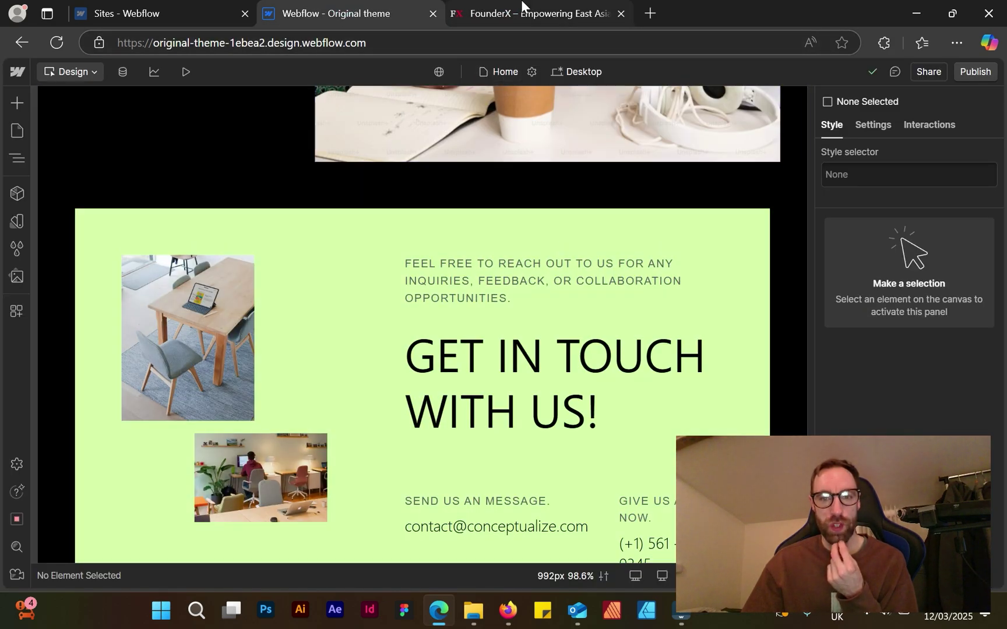
left_click(522, 6)
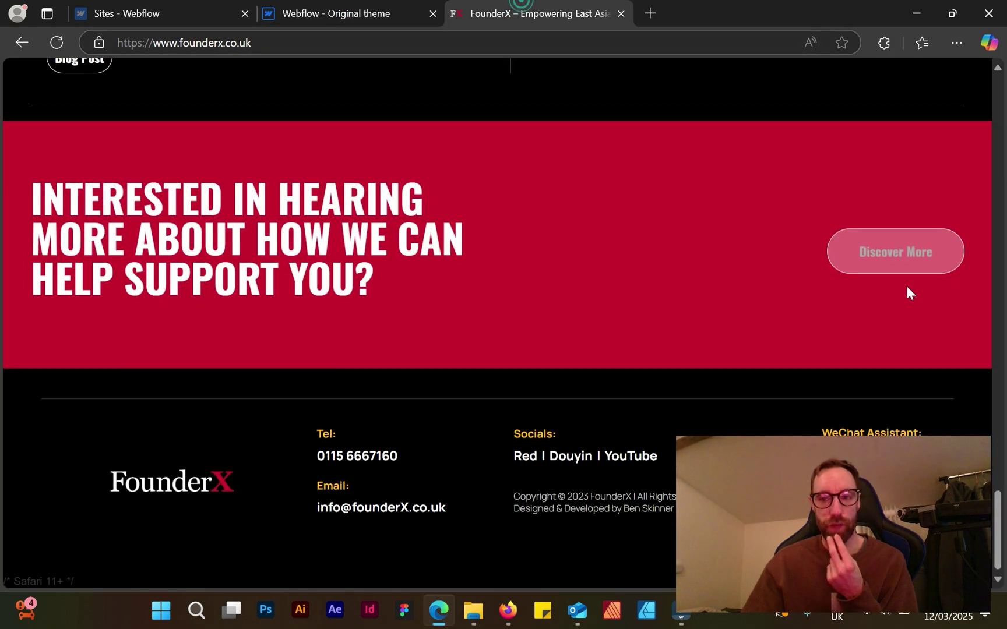
scroll(907, 289, "up", 4)
scroll(716, 250, "down", 4)
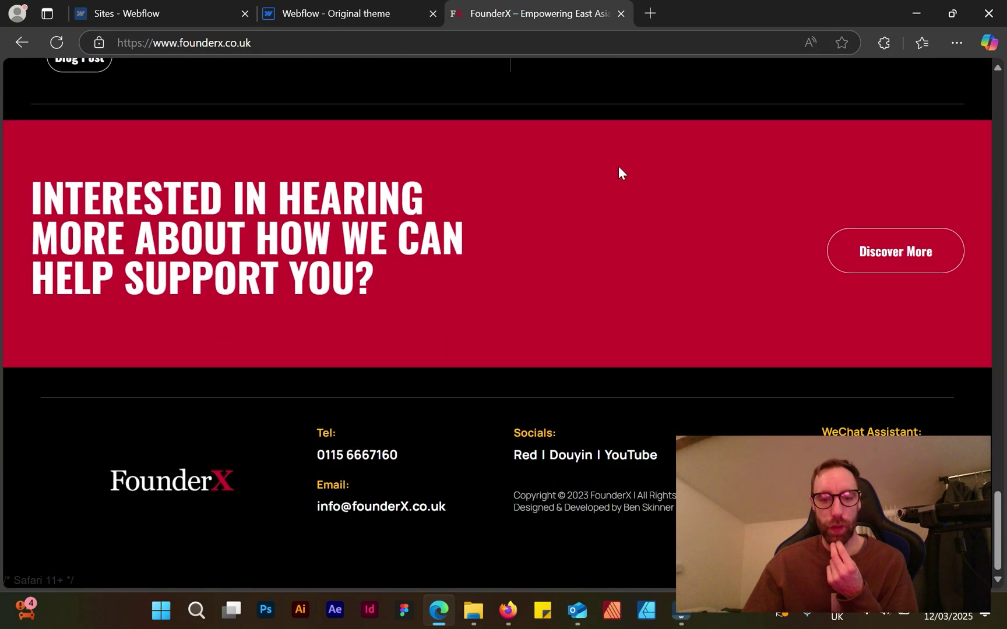
left_click(362, 9)
scroll(431, 402, "down", 5)
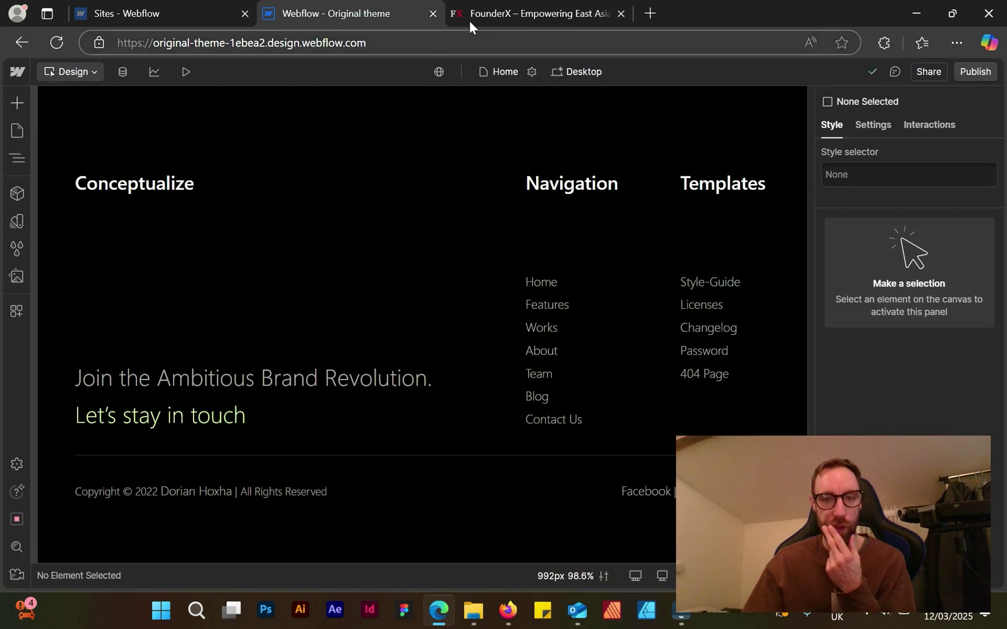
left_click(469, 17)
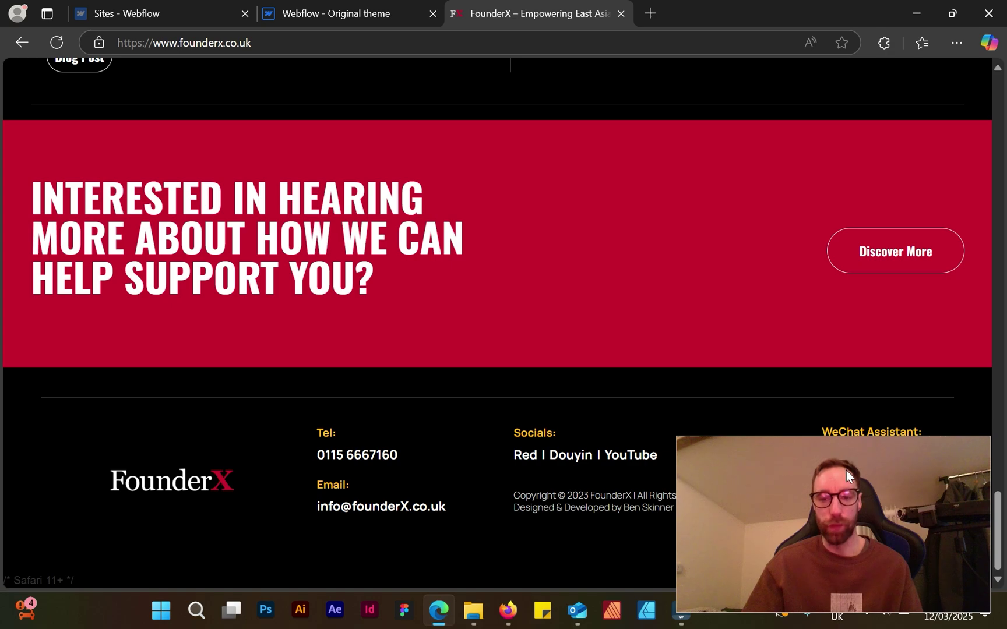
Return from the FounderX footer to the homepage's Startup Service section
left_click_drag(846, 470, 652, 160)
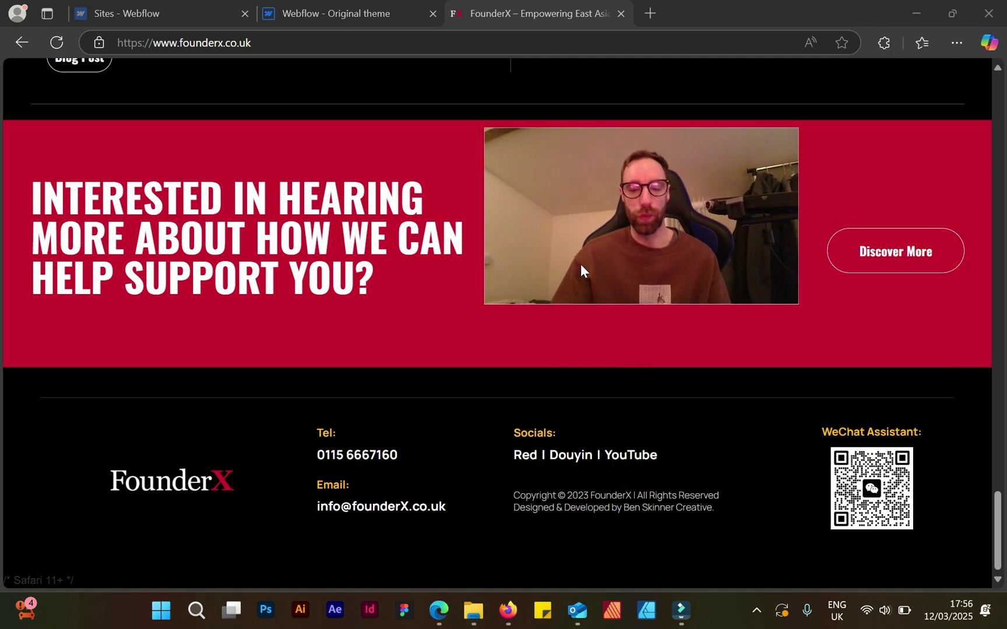
left_click_drag(636, 215, 748, 426)
scroll(438, 418, "up", 15)
scroll(437, 418, "up", 10)
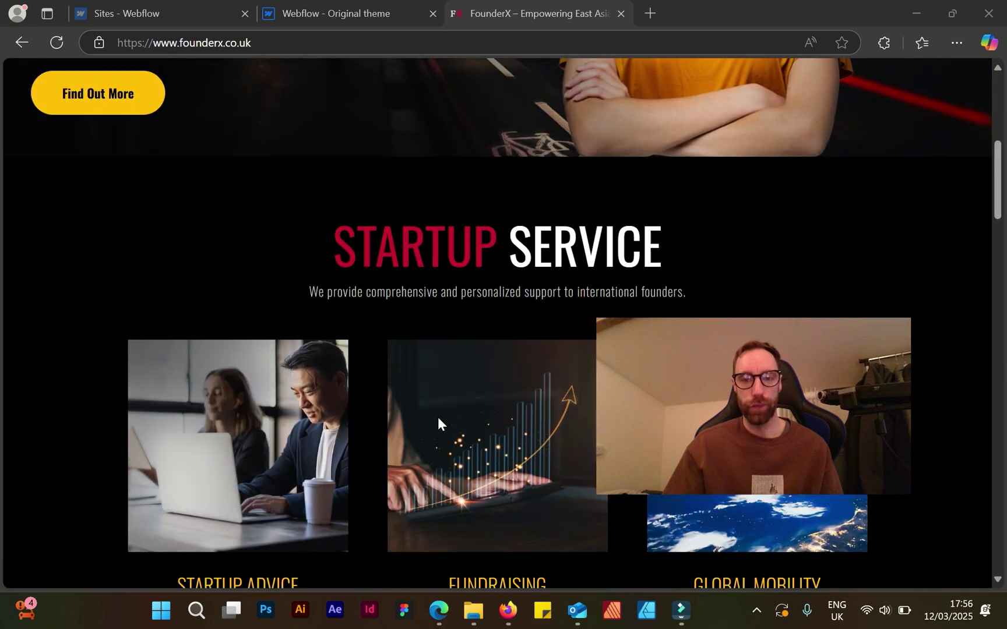
Switch to the original theme and review it from Illuminating Insight back up to the team section
left_click(377, 8)
scroll(338, 268, "up", 15)
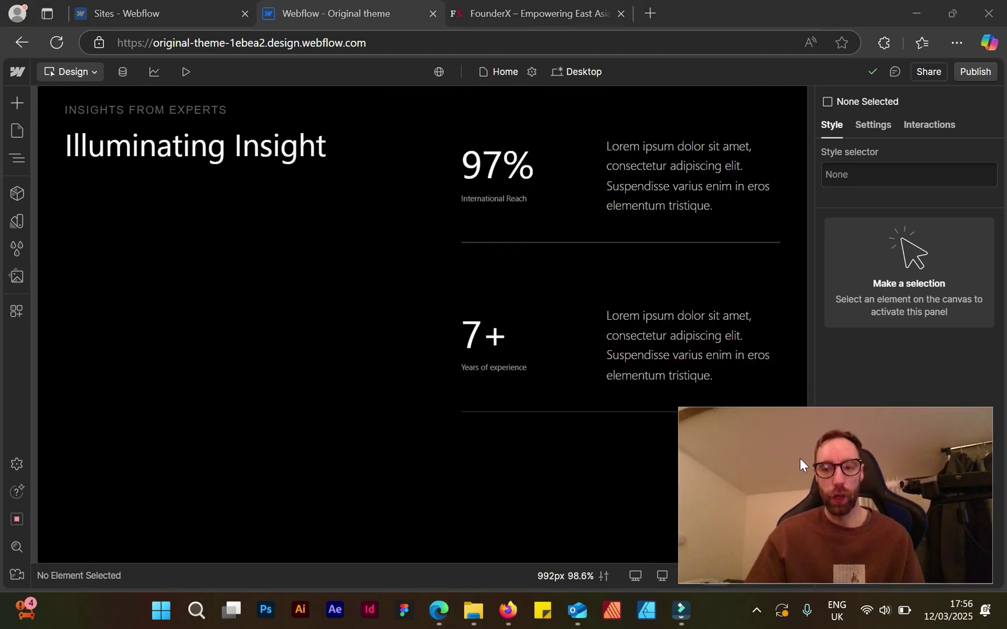
scroll(537, 357, "up", 8)
scroll(527, 368, "up", 10)
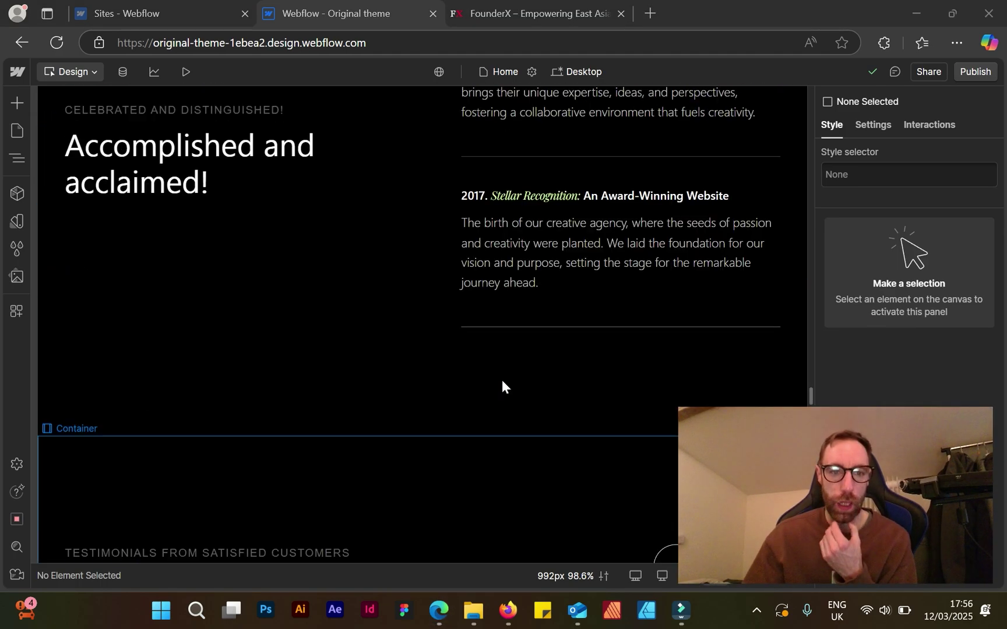
scroll(504, 381, "up", 10)
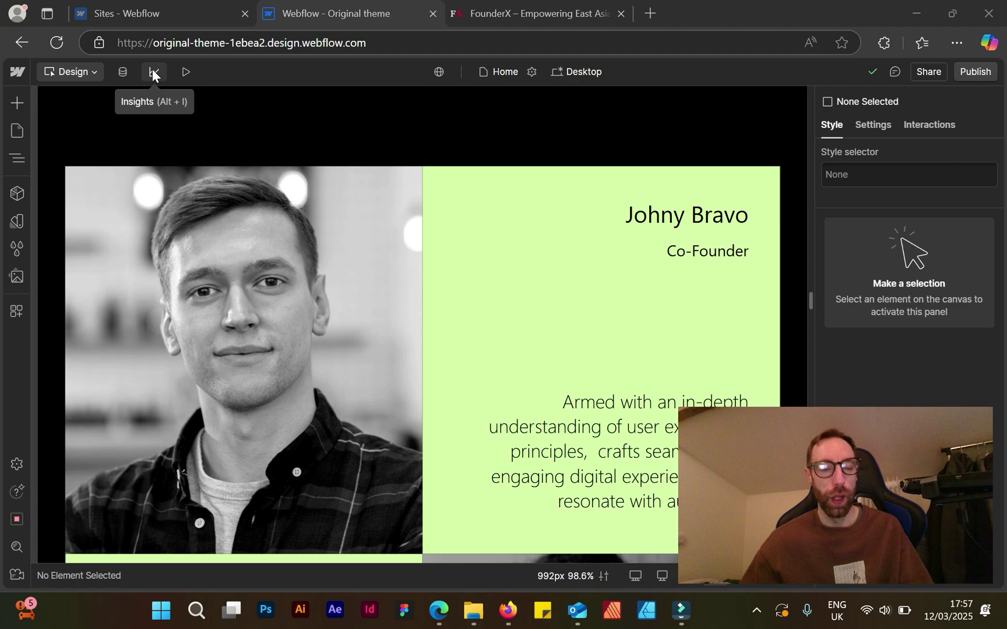
Switch to the Webflow dashboard and view the workspace's sites, locating the Original theme and FounderX MASTER projects
left_click(153, 6)
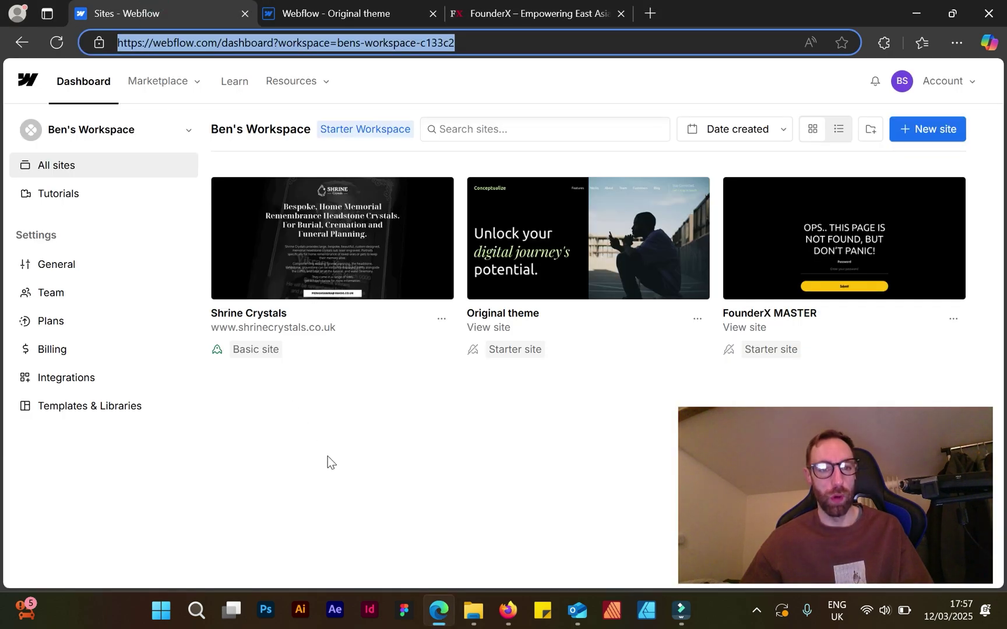
left_click(335, 508)
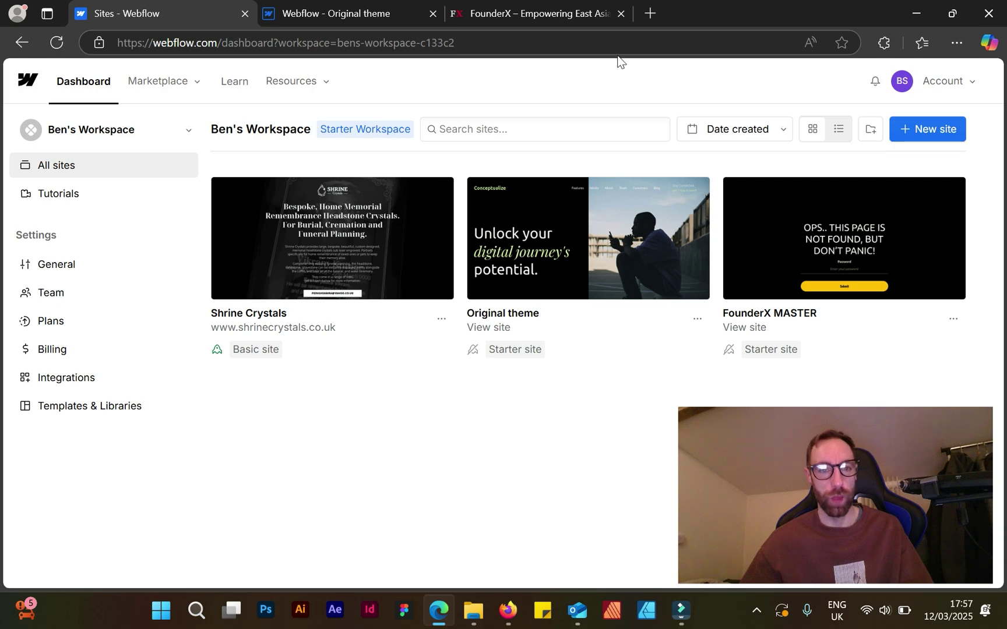
mouse_move(618, 247)
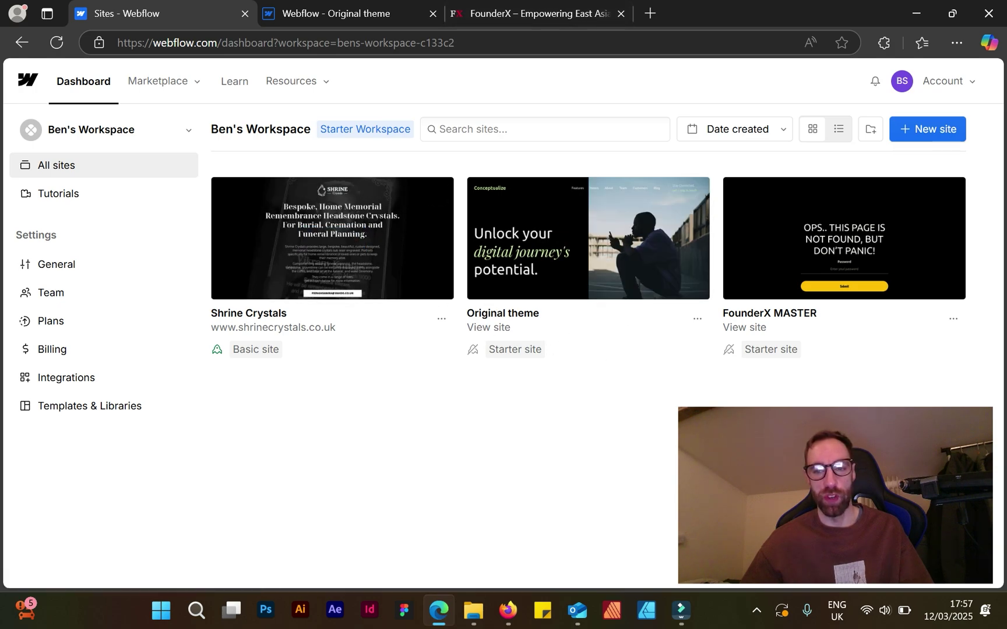
mouse_move(822, 275)
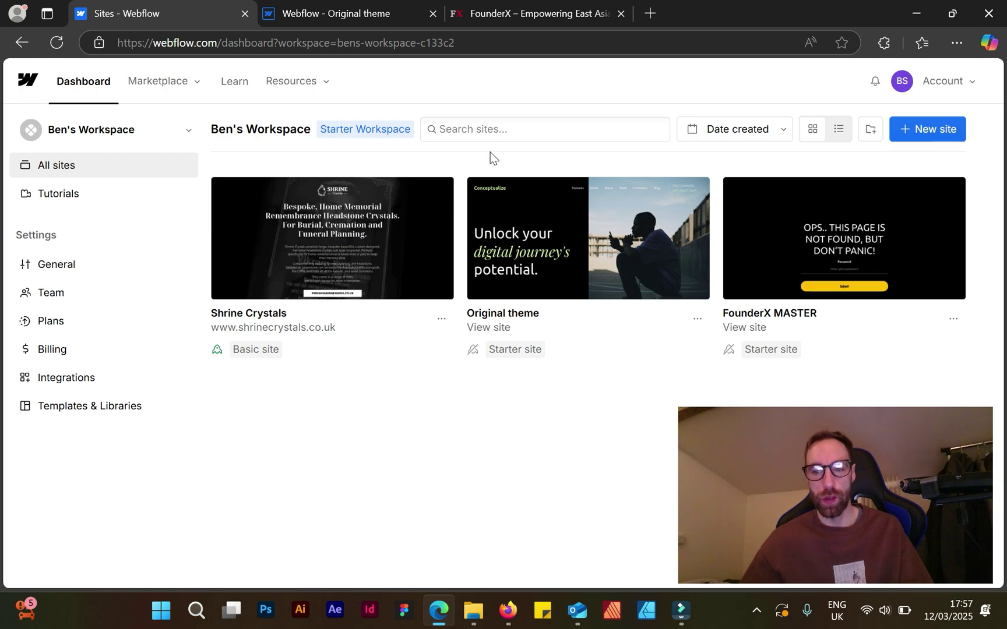
mouse_move(920, 197)
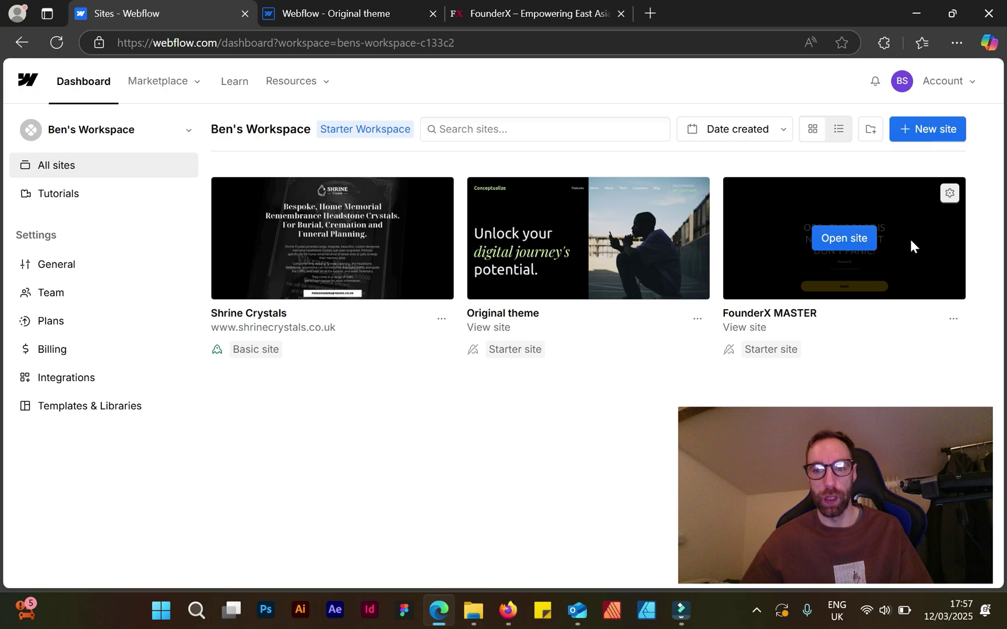
Examine the Original theme's site duplication options for hosting, SEO and integration settings, and dismiss the dialog without duplicating
left_click(697, 320)
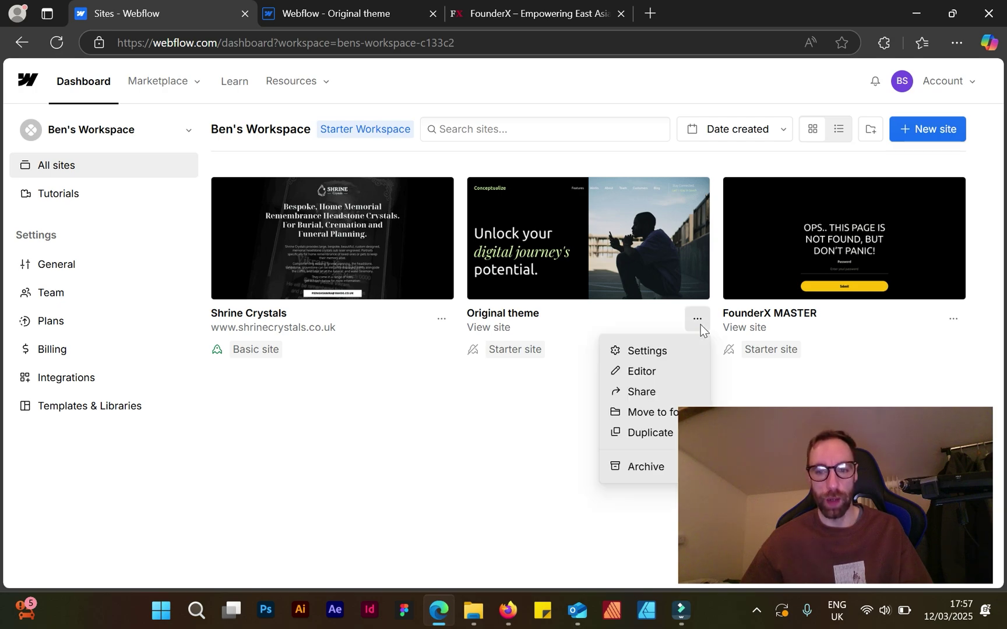
left_click(700, 325)
left_click(701, 325)
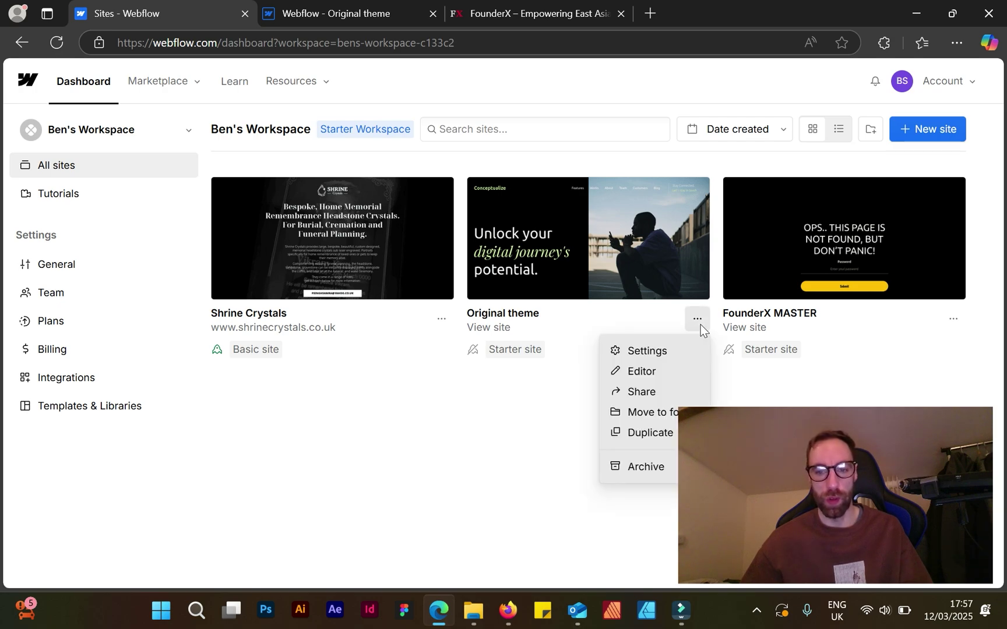
left_click(649, 434)
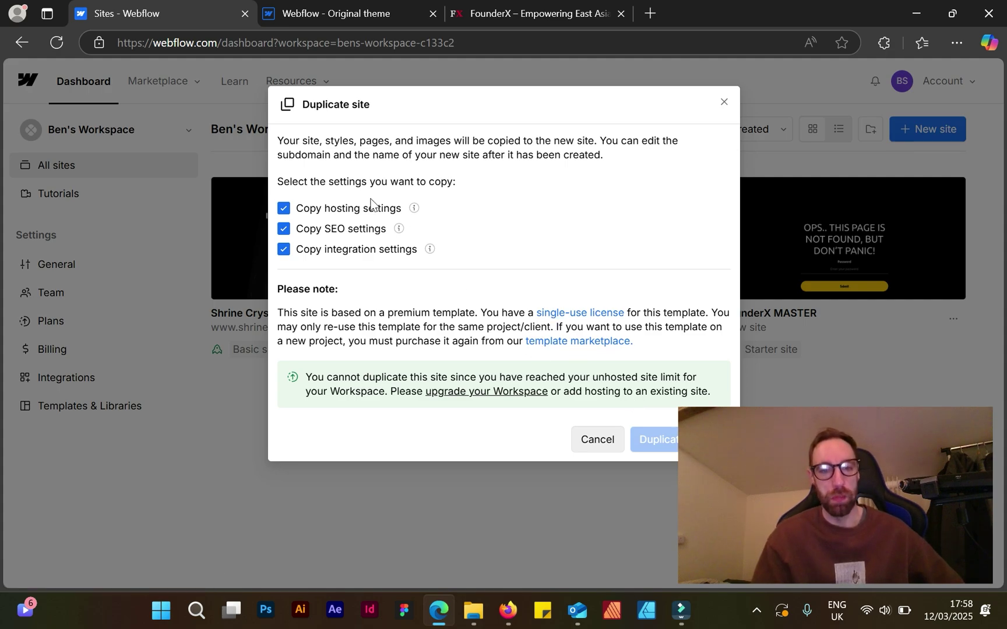
left_click_drag(319, 182, 530, 270)
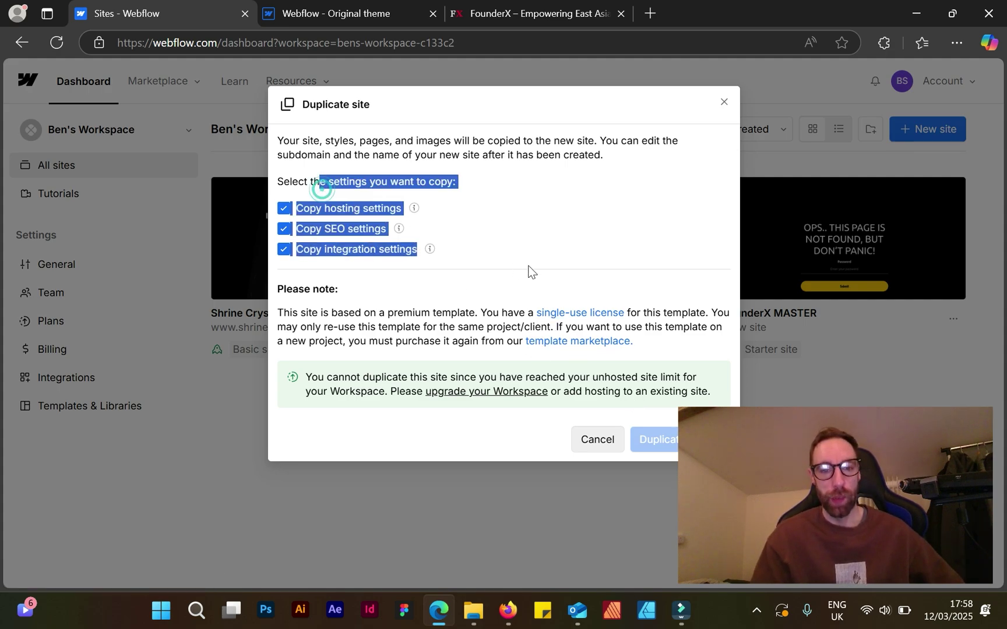
left_click(569, 169)
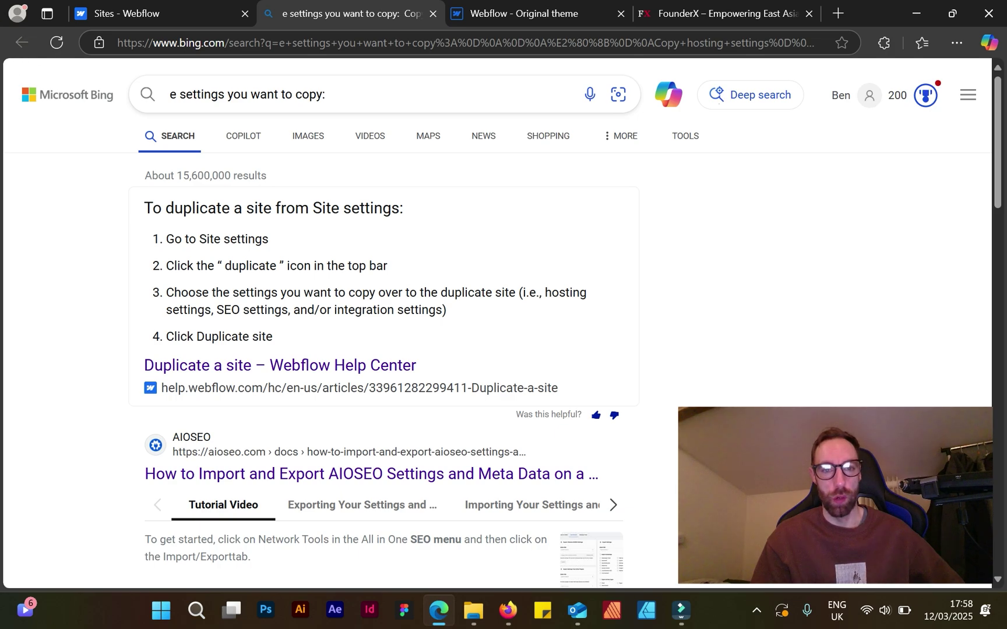
left_click(432, 14)
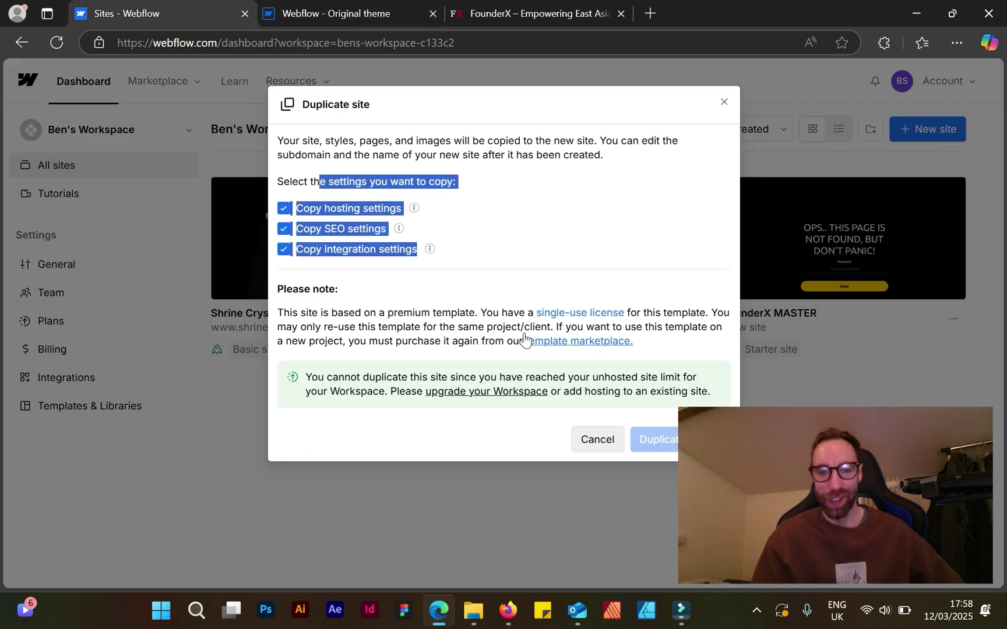
left_click(487, 271)
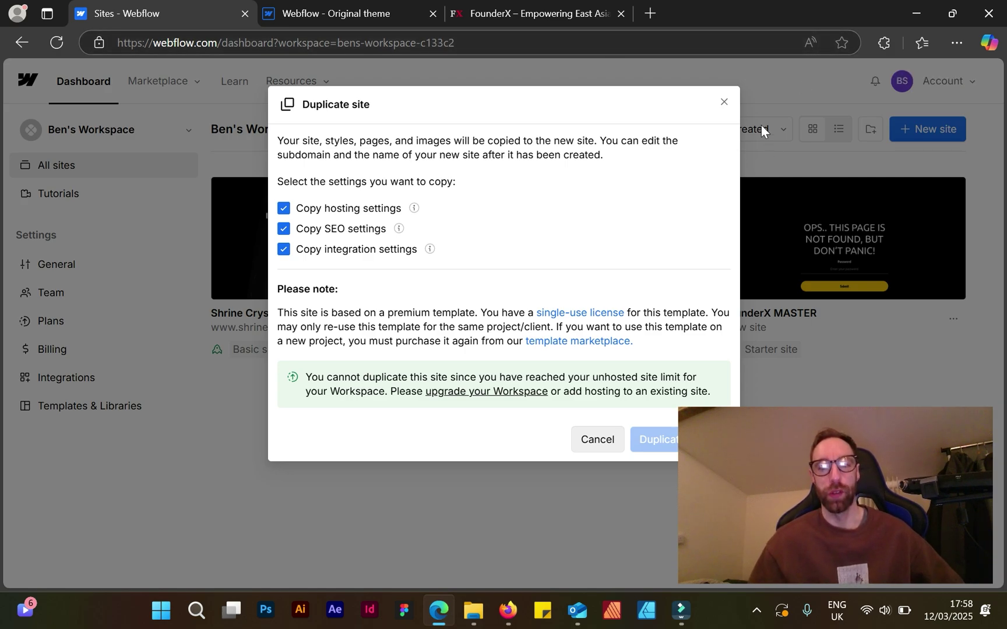
left_click(724, 103)
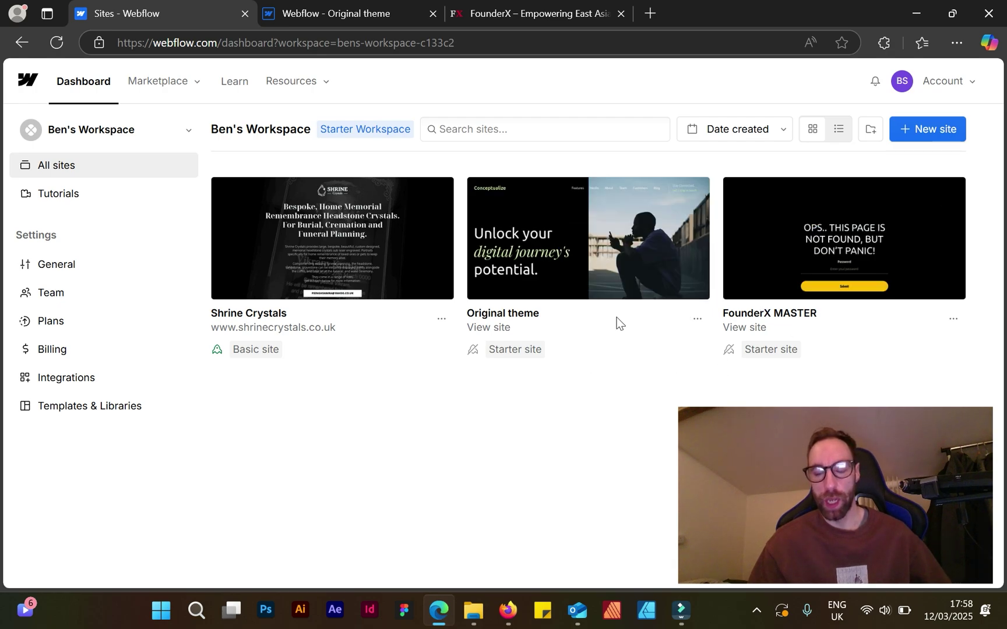
Switch to the Original theme in the Designer and review its homepage hero, services and projects sections
left_click(343, 7)
scroll(323, 243, "up", 15)
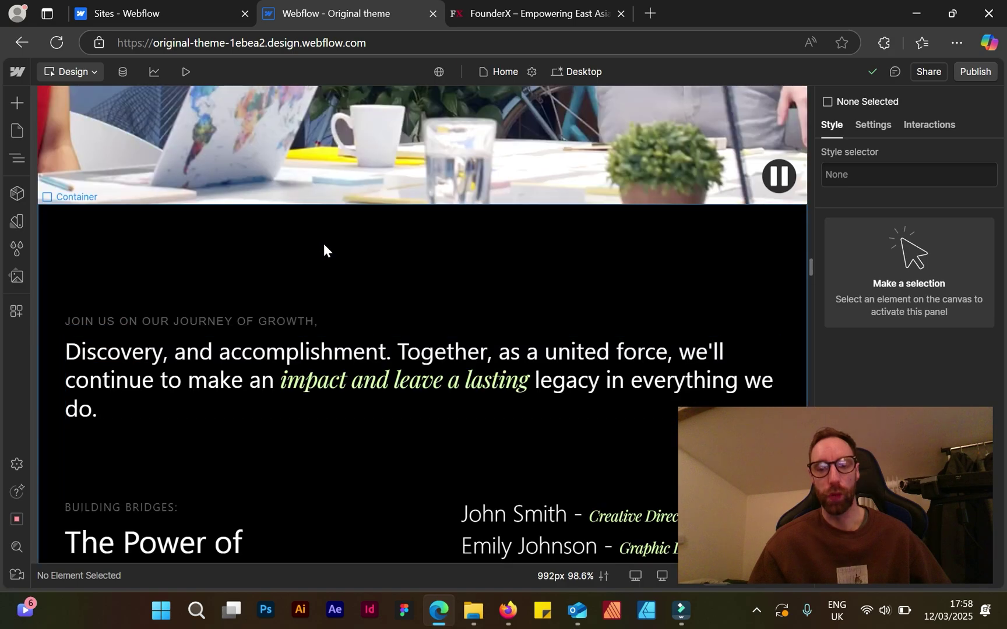
scroll(332, 221, "down", 20)
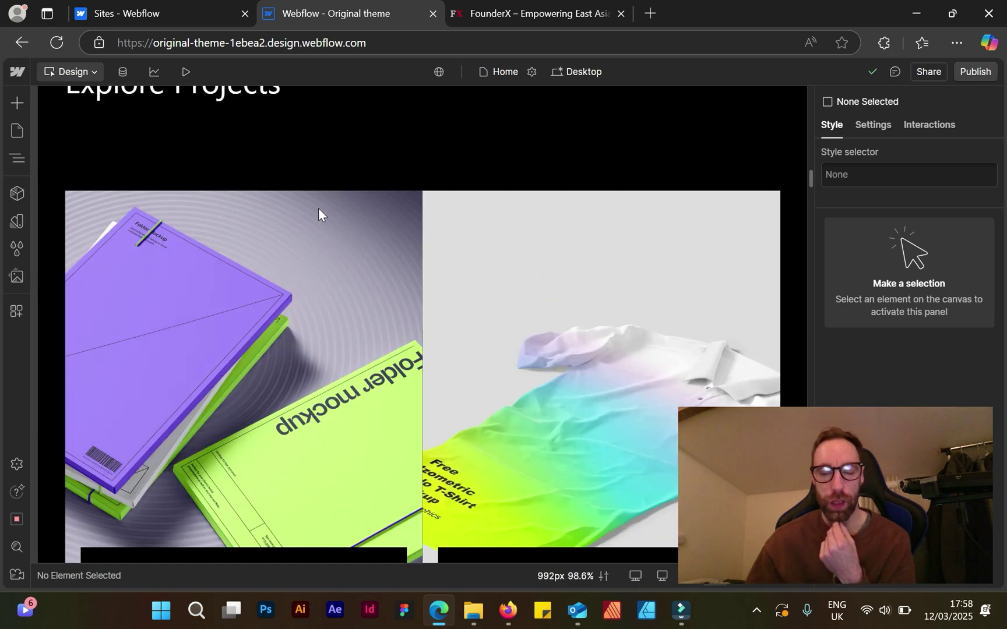
scroll(318, 205, "up", 15)
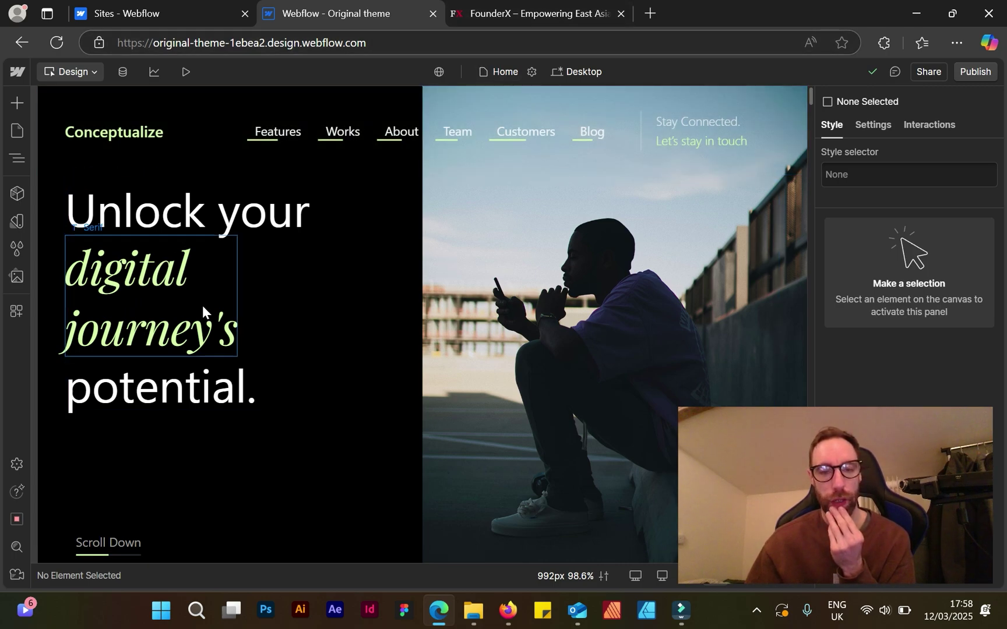
scroll(579, 252, "down", 3)
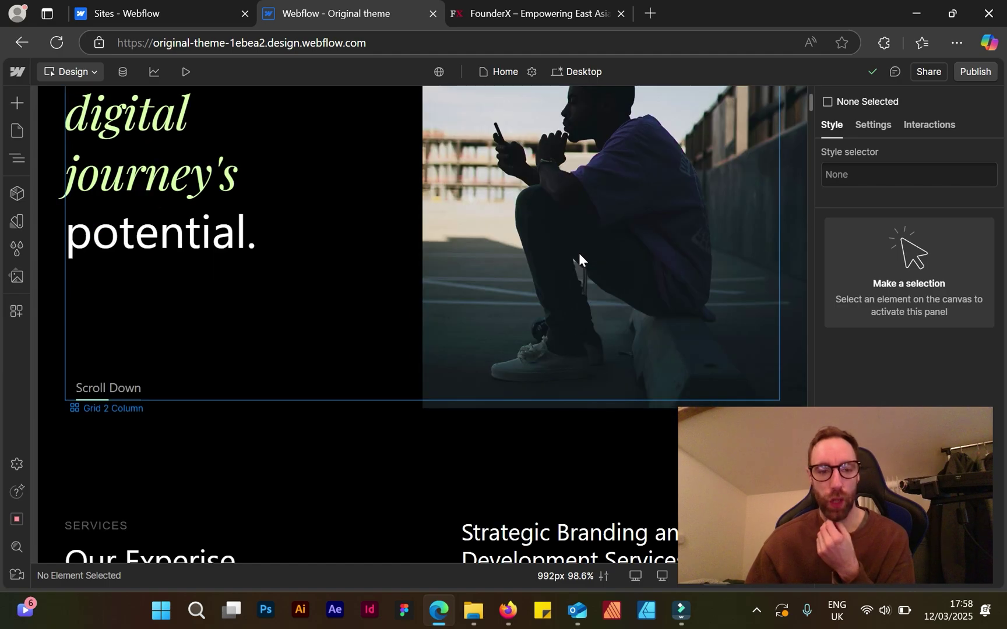
scroll(270, 191, "up", 3)
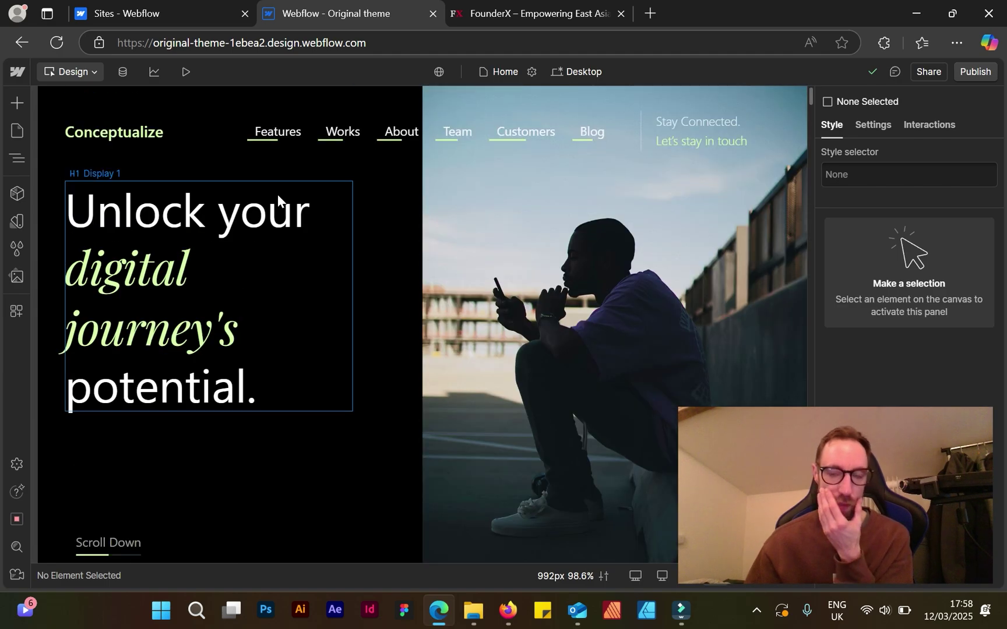
scroll(267, 196, "down", 10)
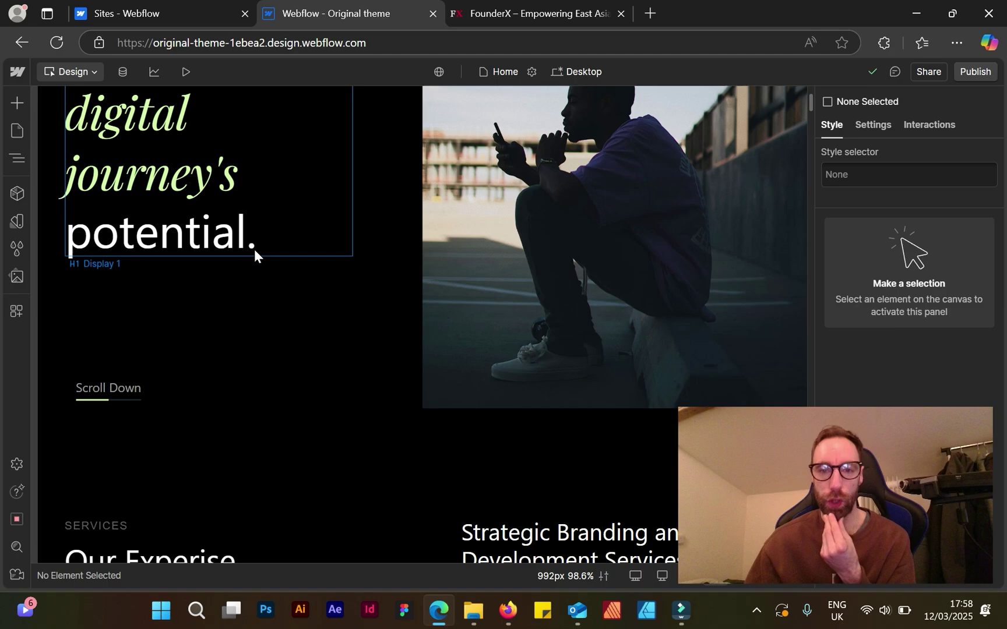
scroll(245, 259, "down", 3)
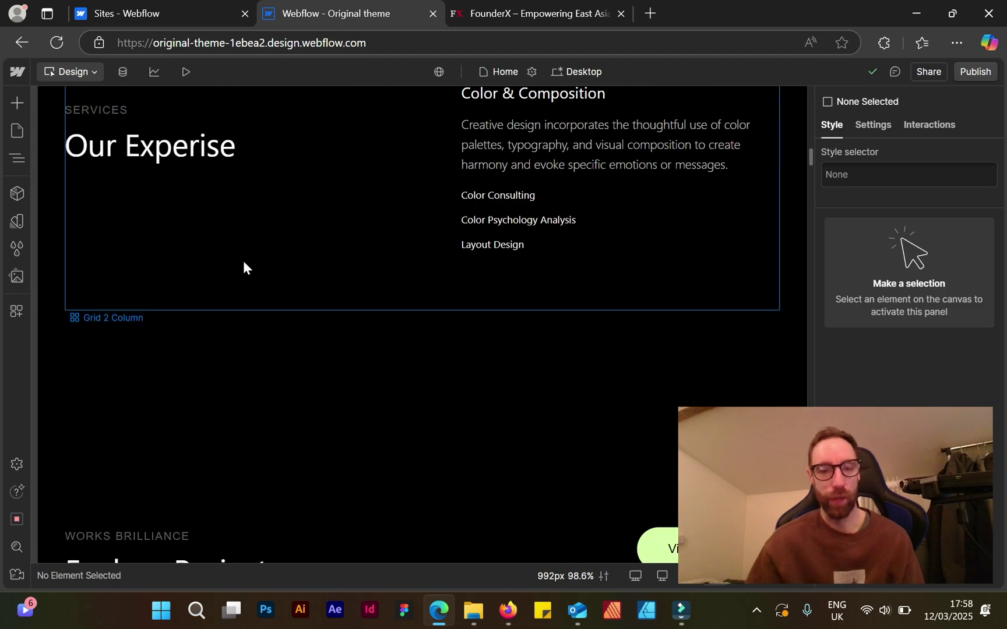
scroll(243, 239, "up", 15)
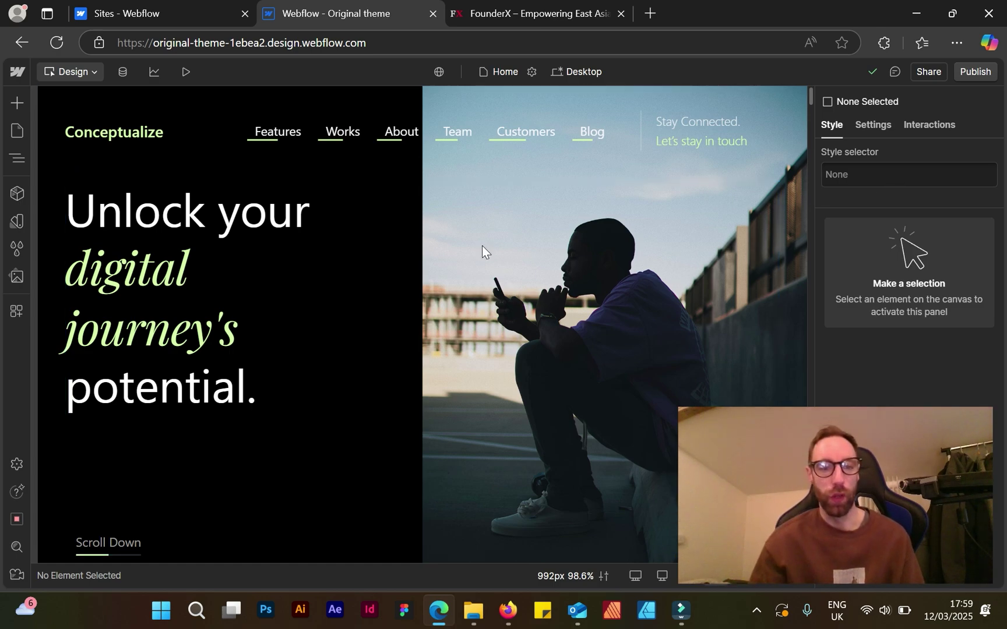
Try replacing "ock your" in the hero heading with the dummy text "fm,d,nfd", and undo the edit
double_click(233, 221)
left_click_drag(135, 207, 309, 203)
type("fm,d,nfd")
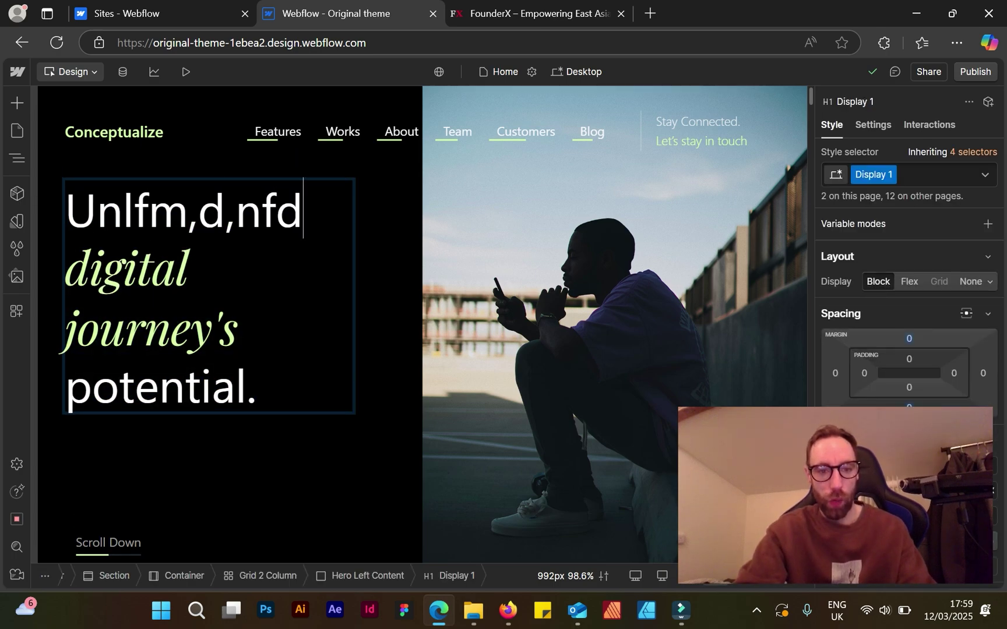
key("ctrl+z")
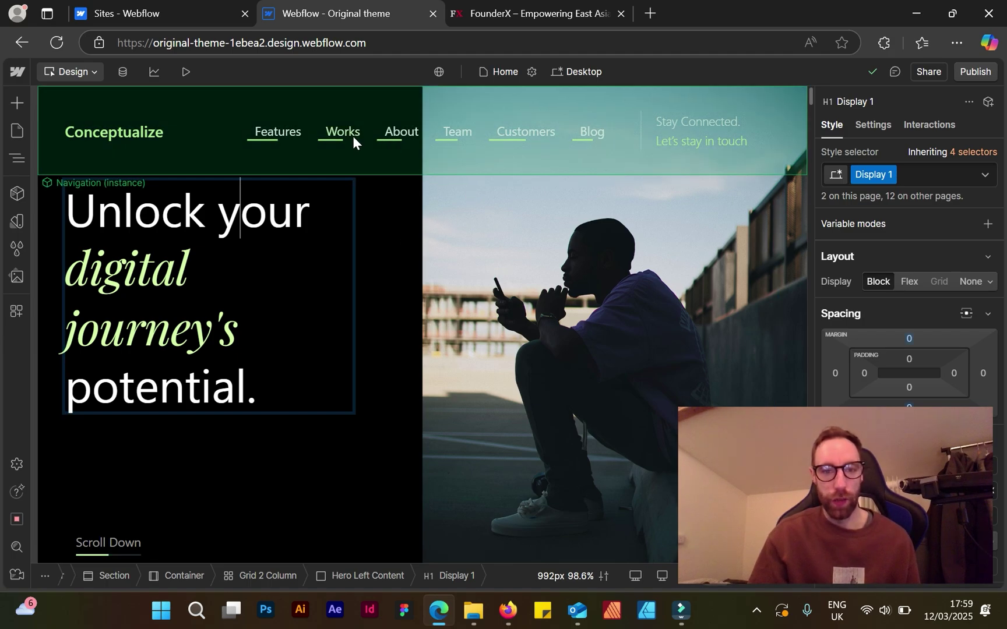
Open the Strategic Branding heading in the services section for text editing and highlight part of "Memorable Visual Identities"
scroll(342, 128, "down", 7)
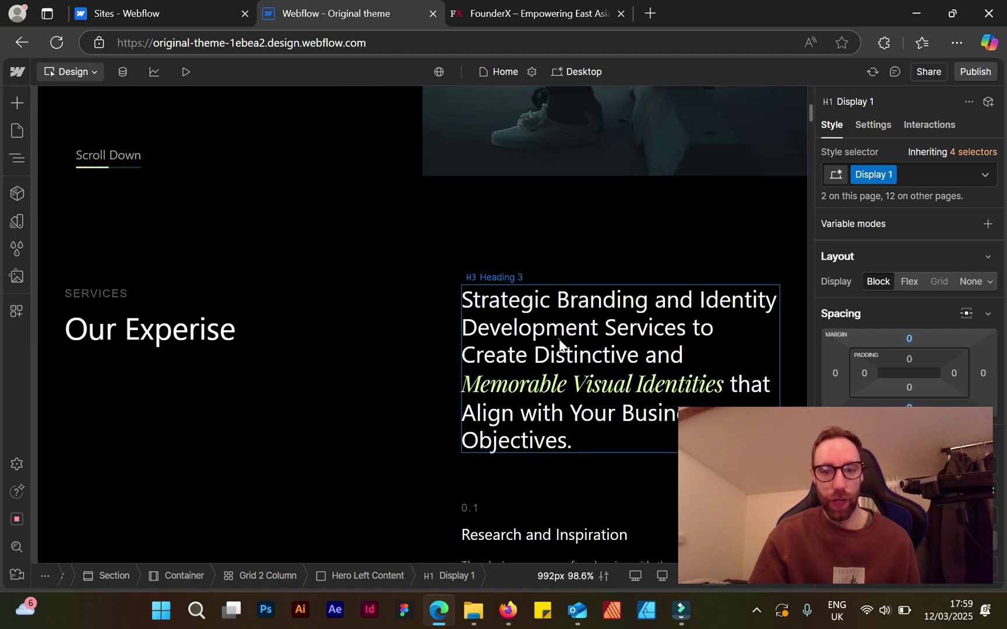
left_click(560, 343)
left_click_drag(518, 328, 592, 328)
left_click_drag(632, 383, 527, 383)
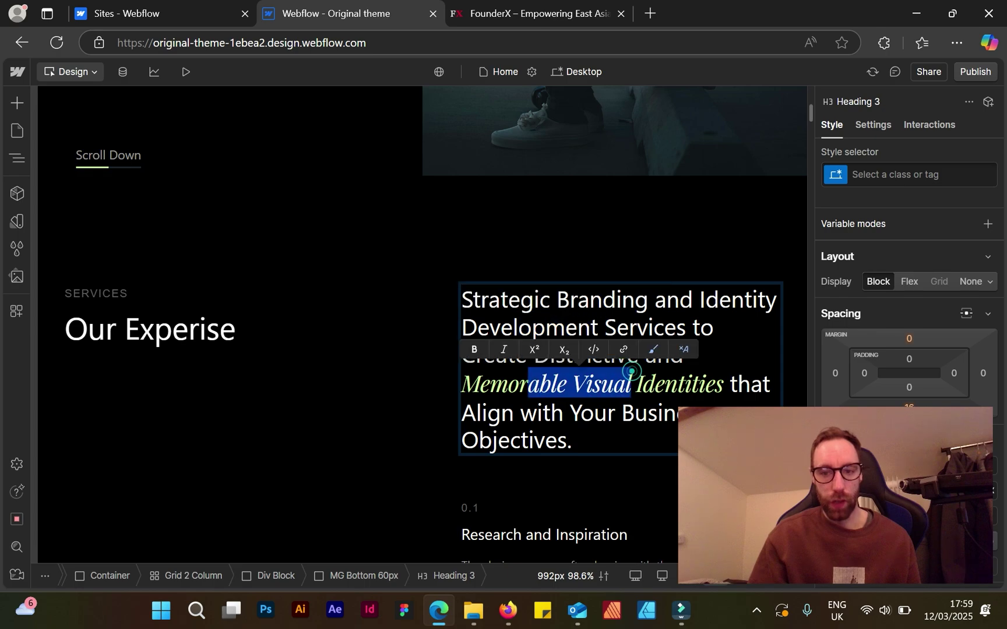
left_click(578, 310)
Inspect the Navigation component and its Features link in component editing mode, and return to the Home page
scroll(578, 310, "up", 7)
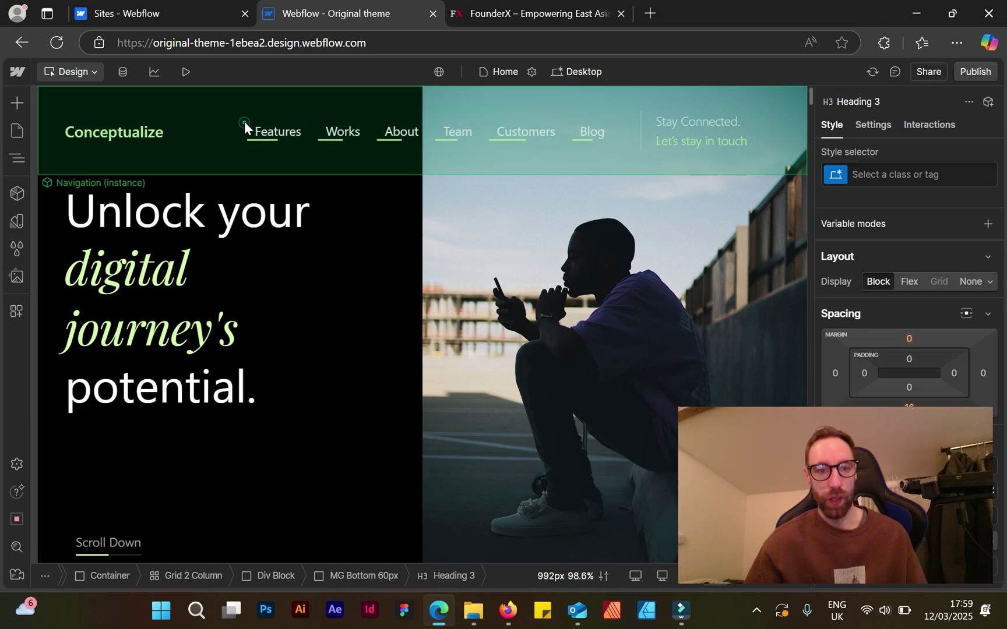
double_click(244, 122)
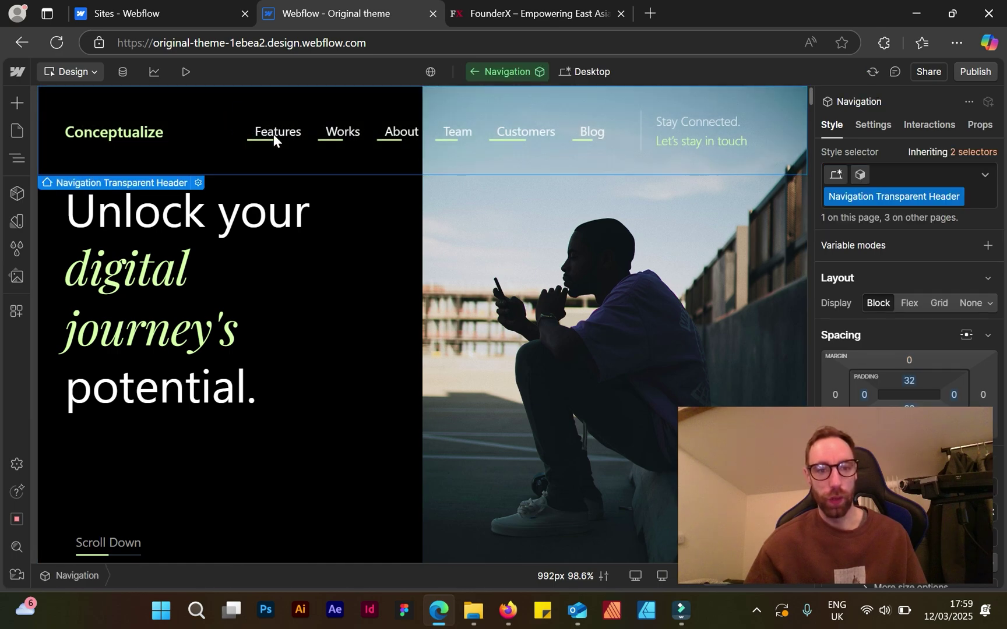
left_click(273, 134)
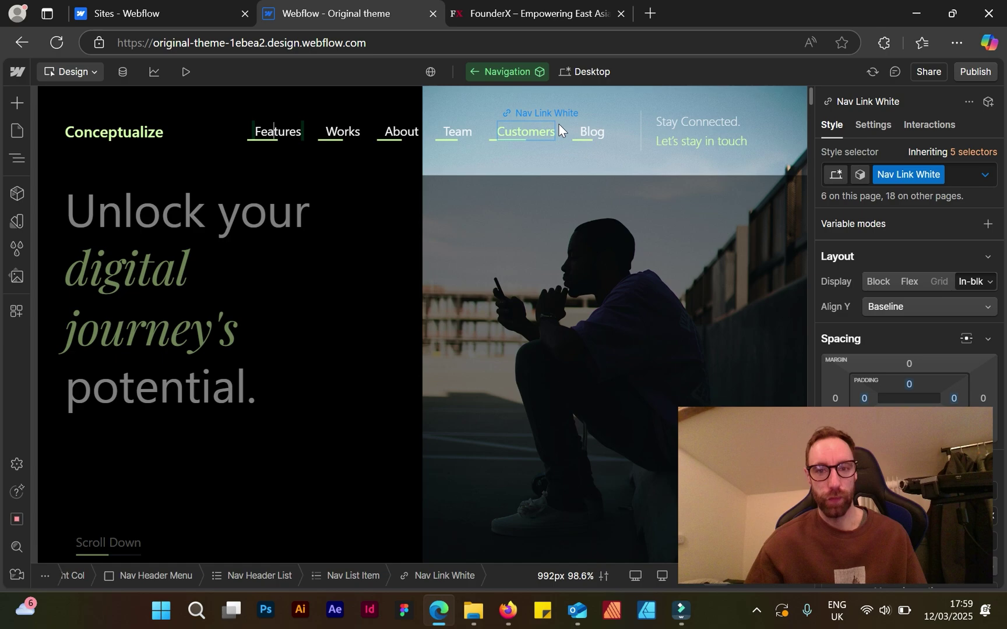
left_click(531, 74)
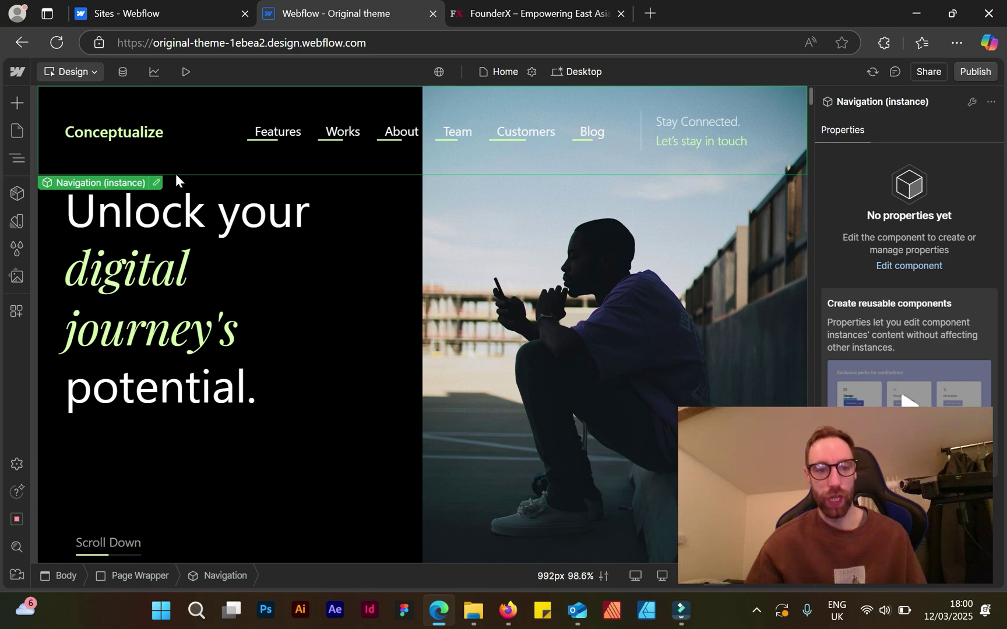
left_click(156, 184)
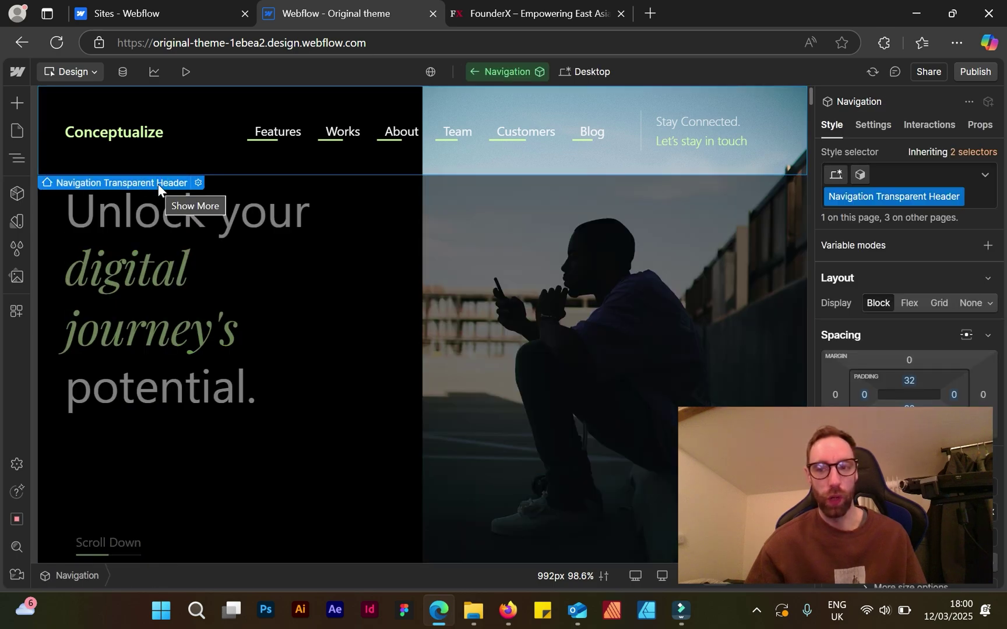
left_click(399, 217)
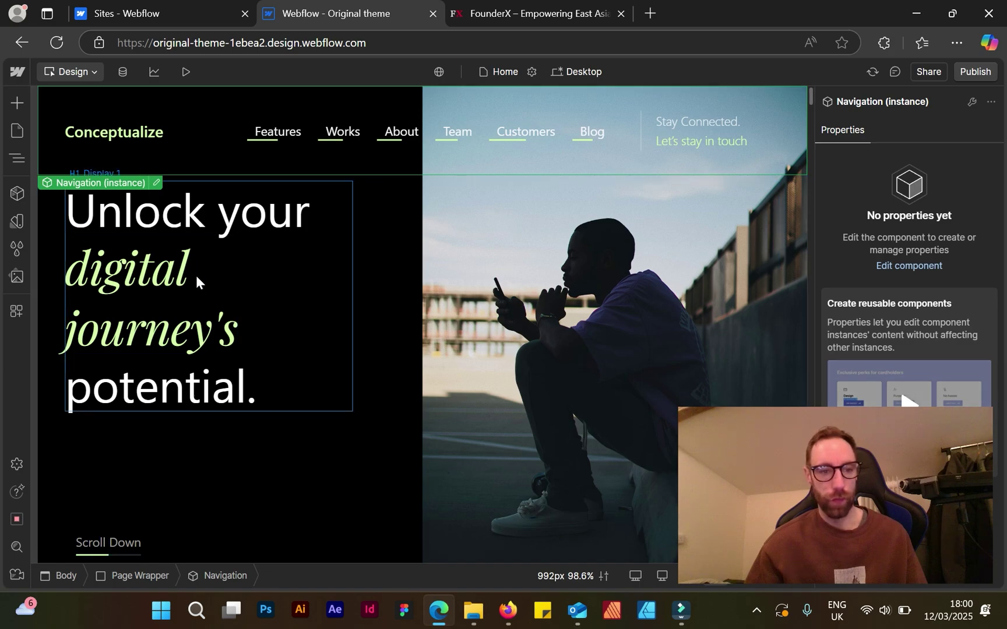
Open the paragraph under Research and Inspiration for text editing and highlight its text without changing it
scroll(196, 282, "down", 8)
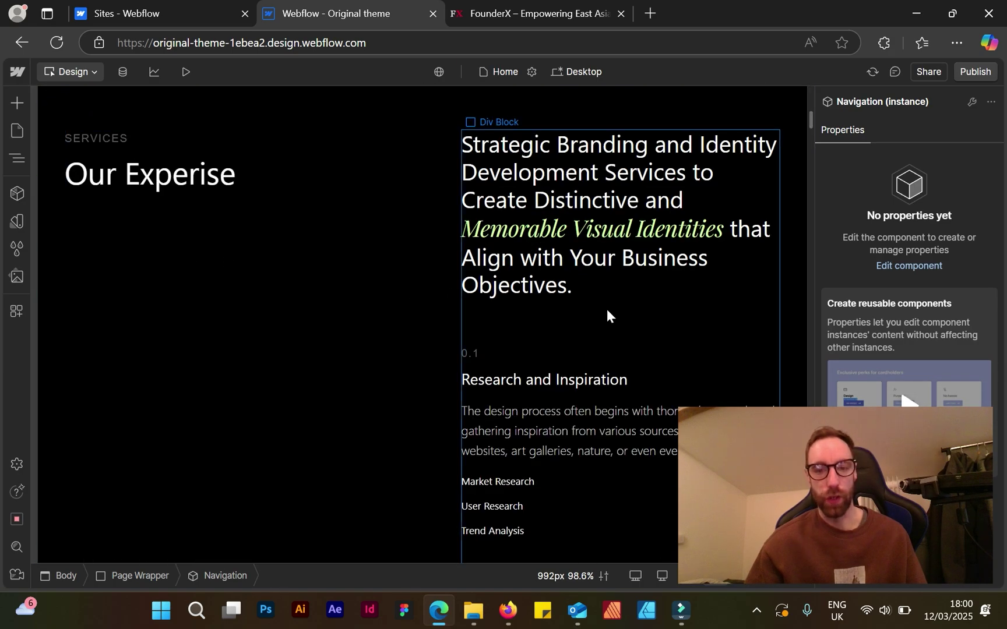
scroll(607, 315, "up", 10)
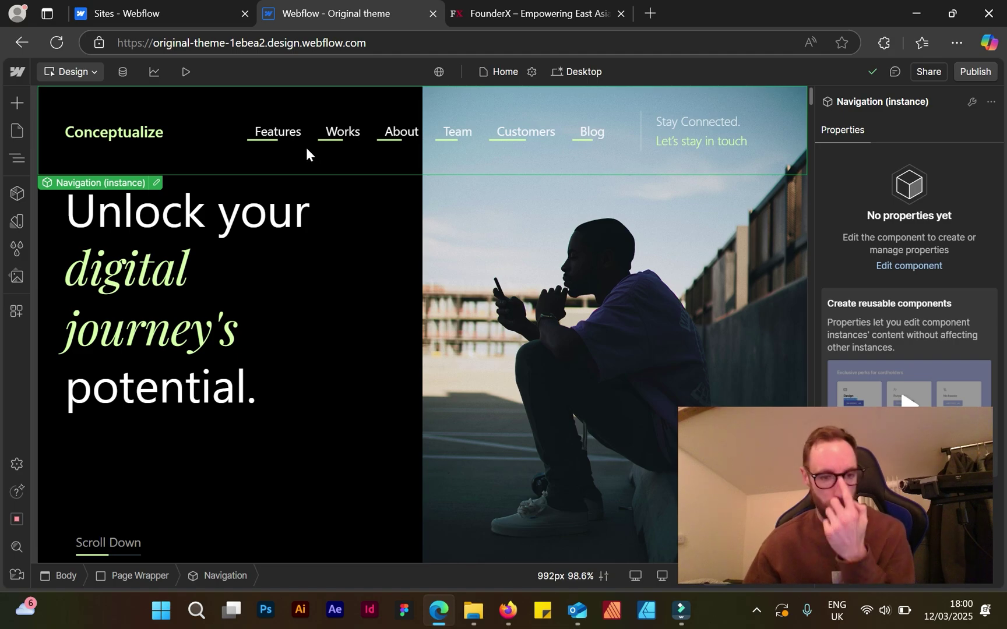
scroll(262, 362, "down", 9)
scroll(255, 436, "down", 4)
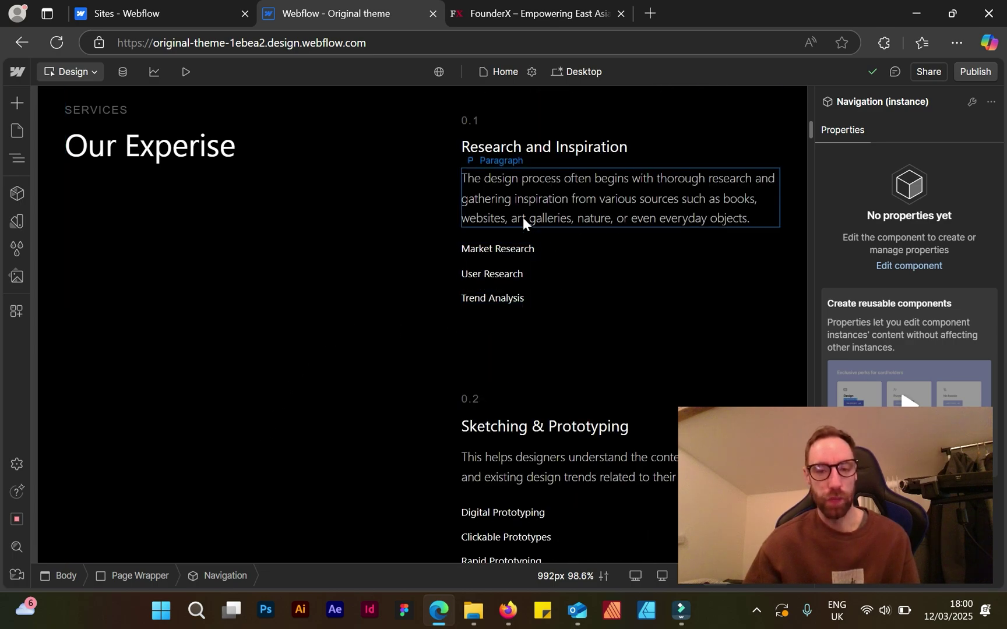
double_click(521, 217)
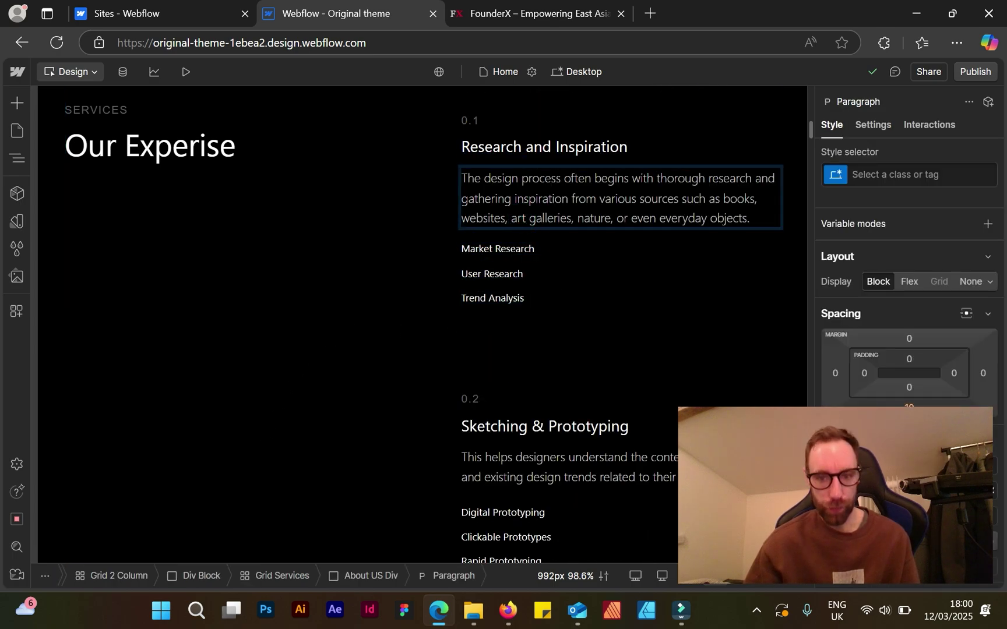
left_click(570, 201)
left_click_drag(705, 198, 442, 179)
key("Escape")
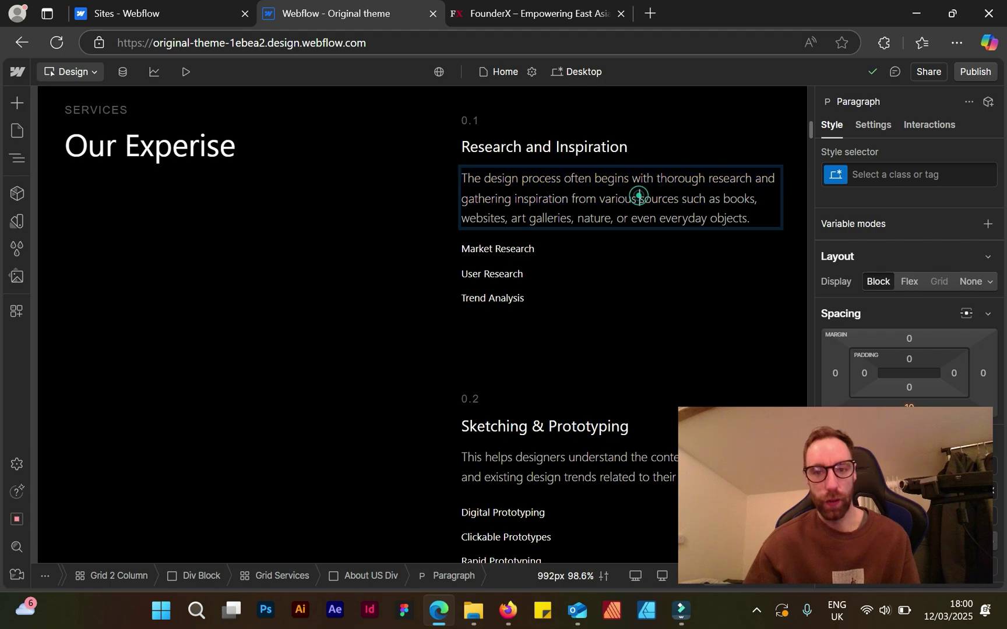
triple_click(470, 196)
key("Escape")
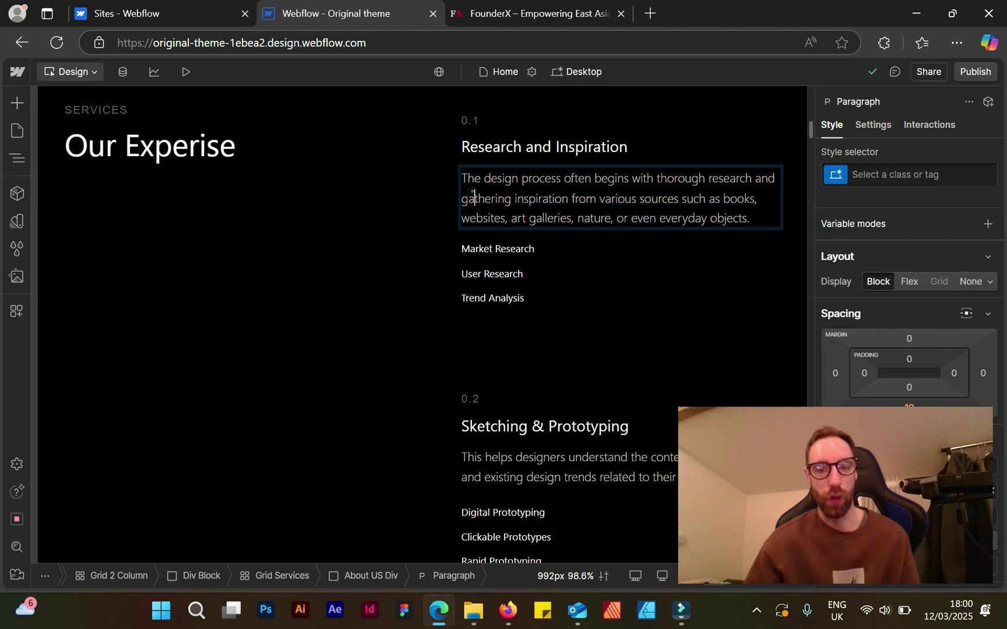
left_click_drag(461, 178, 759, 238)
left_click(635, 215)
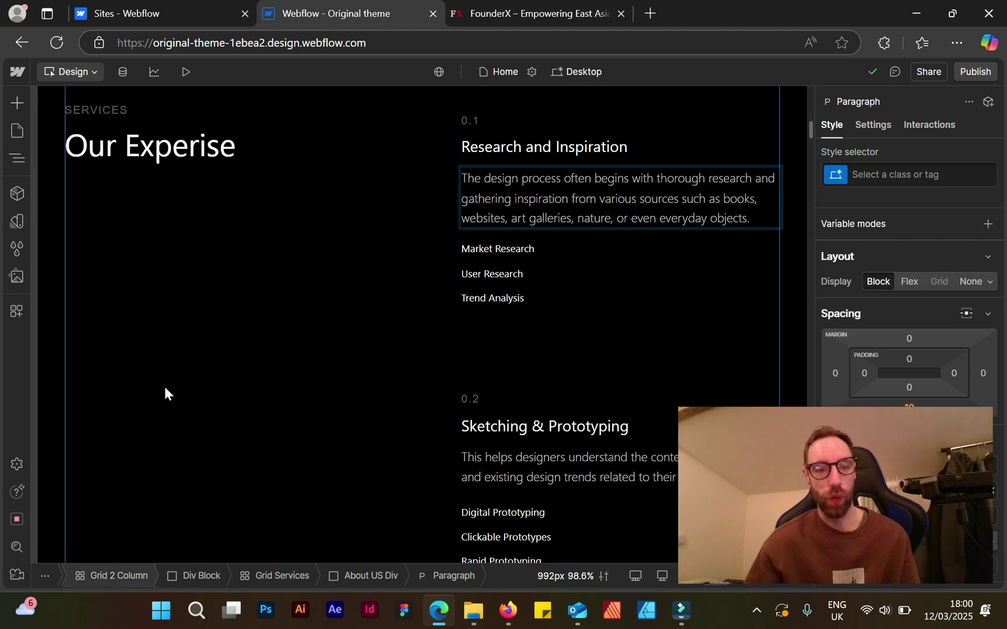
Return from the services section to the homepage's "Unlock your digital journey's potential." hero
scroll(335, 321, "up", 6)
scroll(332, 309, "up", 6)
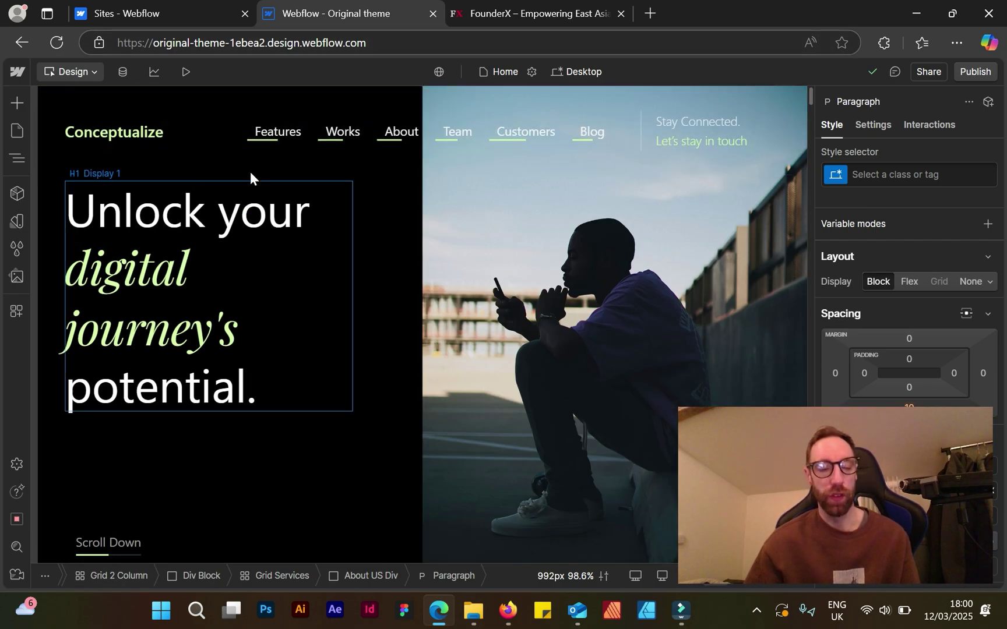
scroll(263, 241, "down", 3)
scroll(262, 241, "up", 3)
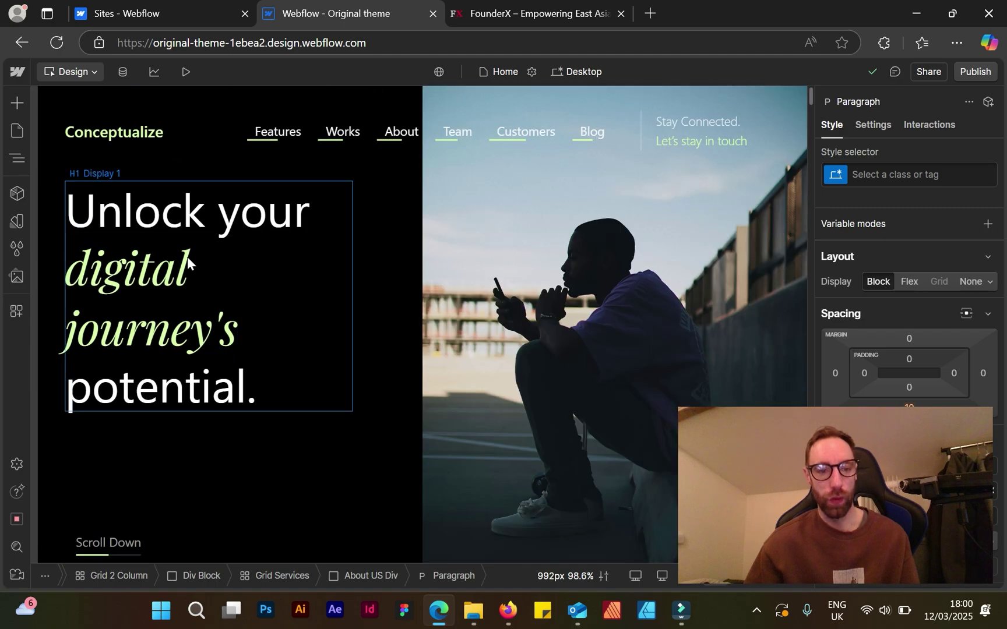
Open the "Unlock your digital journey's potential." hero heading for text editing and highlight parts of its text
left_click(164, 279)
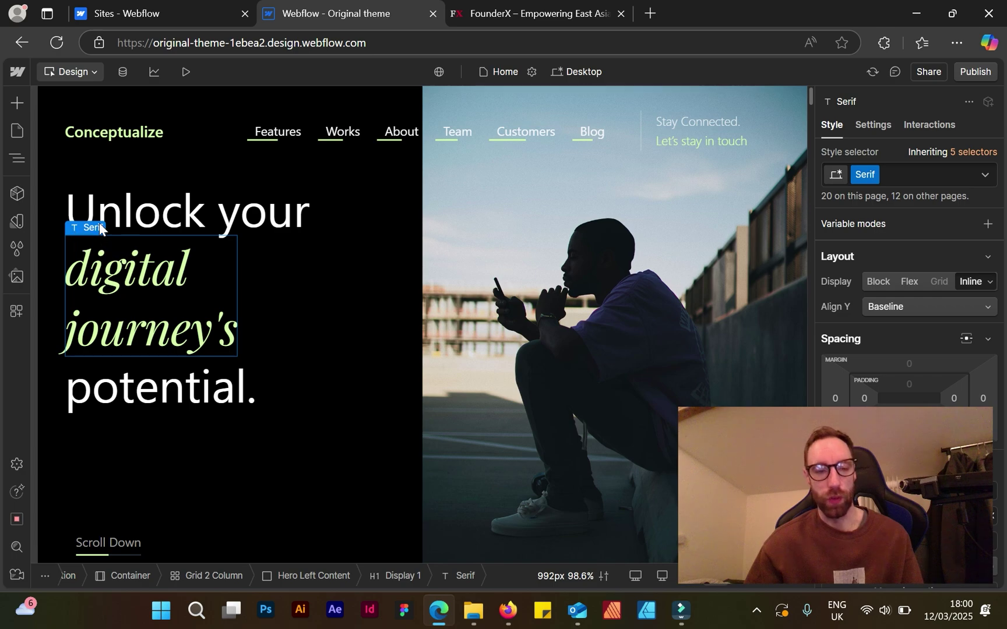
left_click(131, 219)
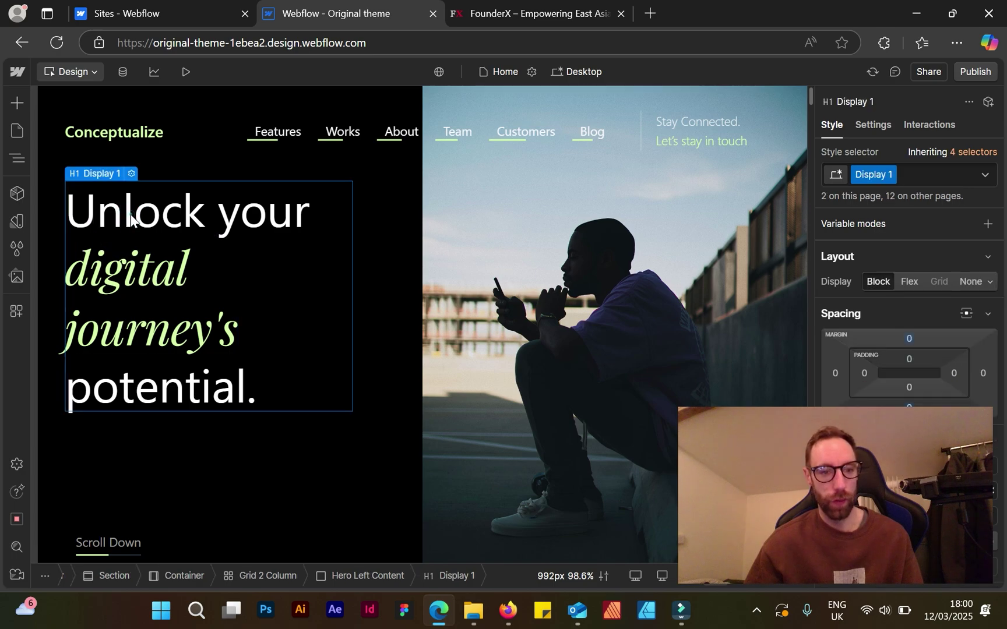
double_click(131, 218)
left_click(205, 218)
left_click_drag(123, 218, 206, 219)
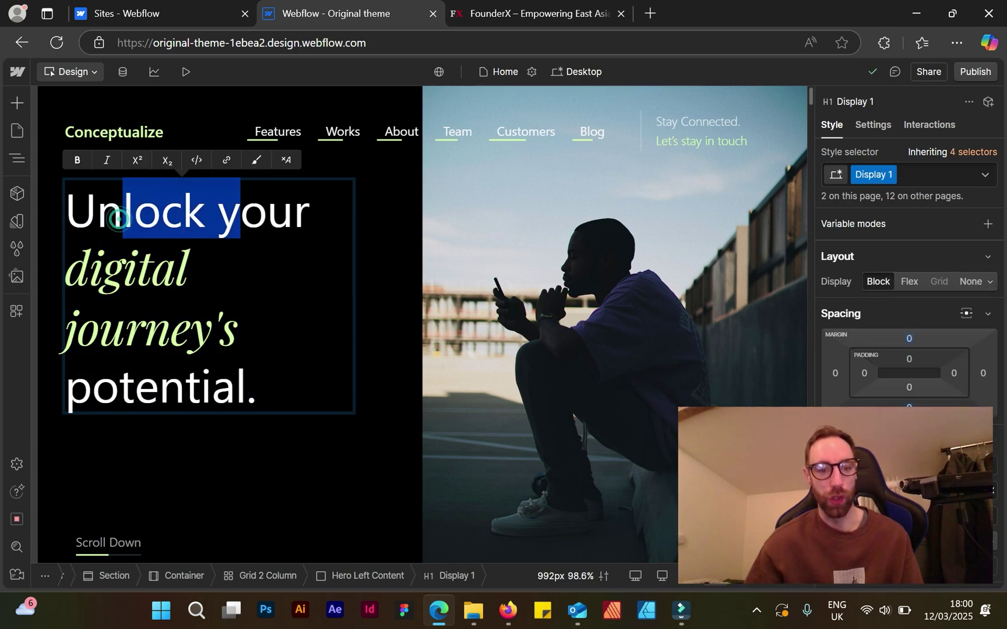
left_click_drag(58, 376, 248, 362)
left_click(205, 215)
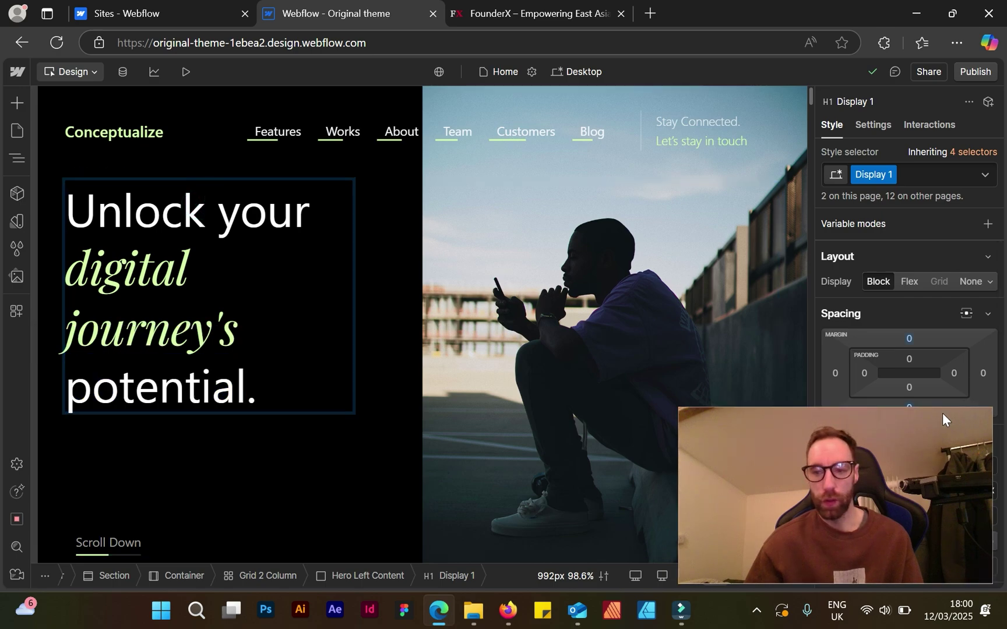
Examine the Display 1 heading's typography settings, including the additional type options and the font weight choices, keeping 400 - Normal
left_click_drag(942, 413, 209, 425)
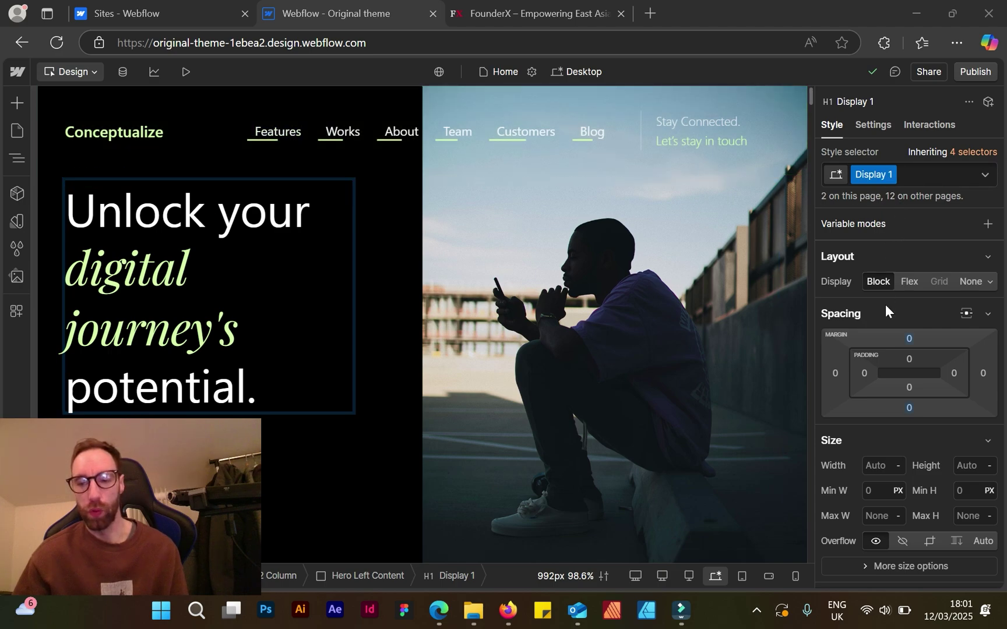
scroll(885, 309, "down", 2)
scroll(883, 330, "down", 6)
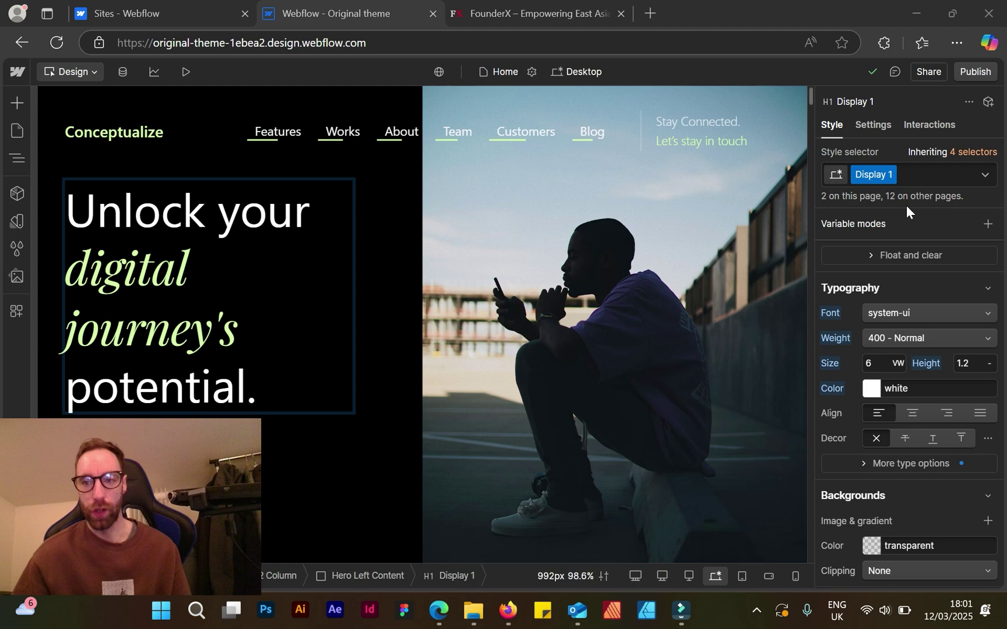
scroll(931, 365, "down", 1)
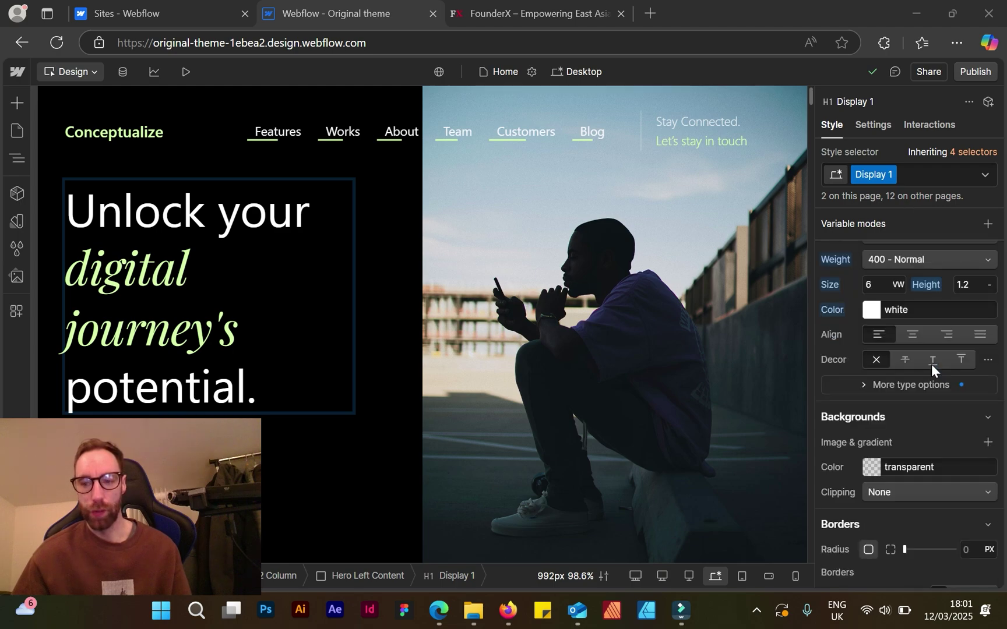
left_click(939, 386)
scroll(878, 391, "down", 4)
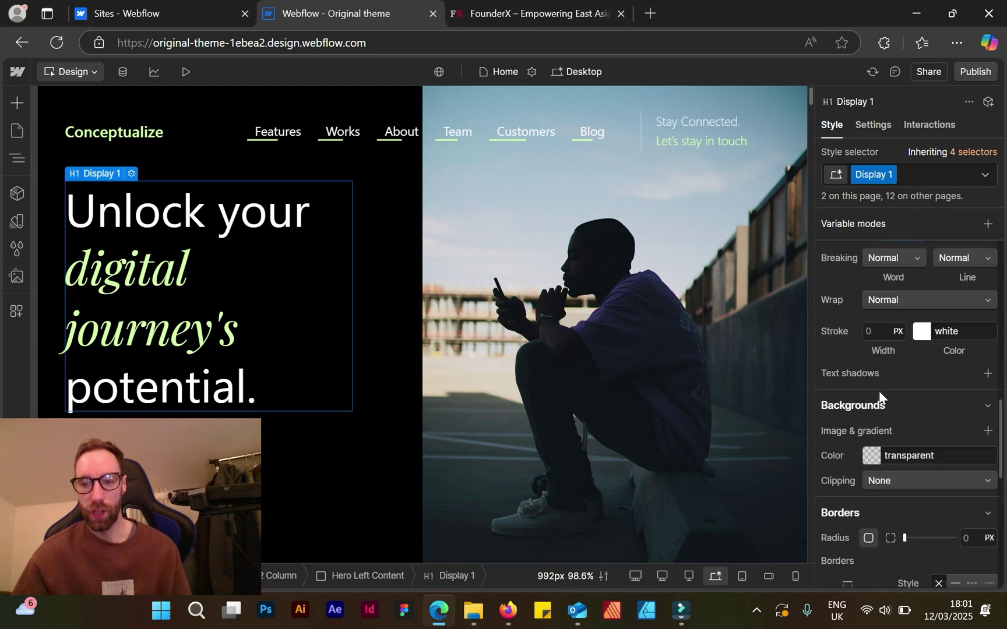
scroll(879, 391, "up", 3)
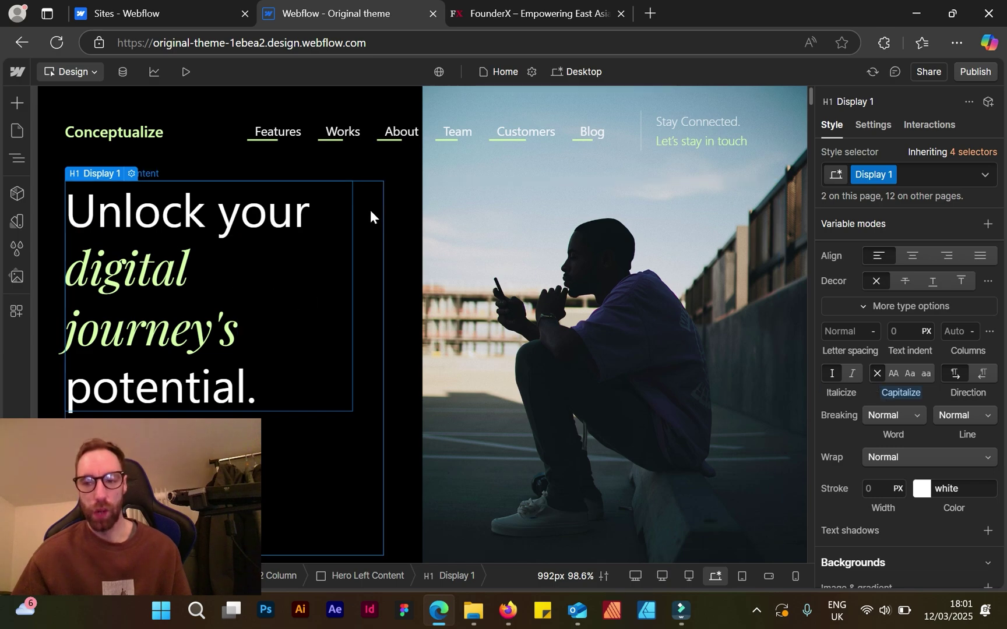
scroll(935, 357, "up", 2)
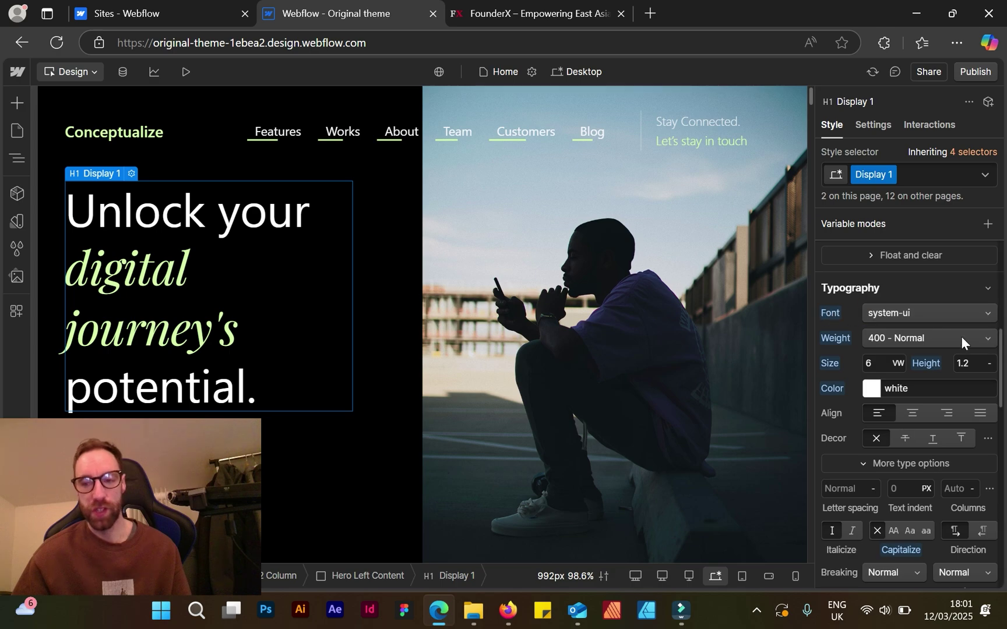
left_click(912, 338)
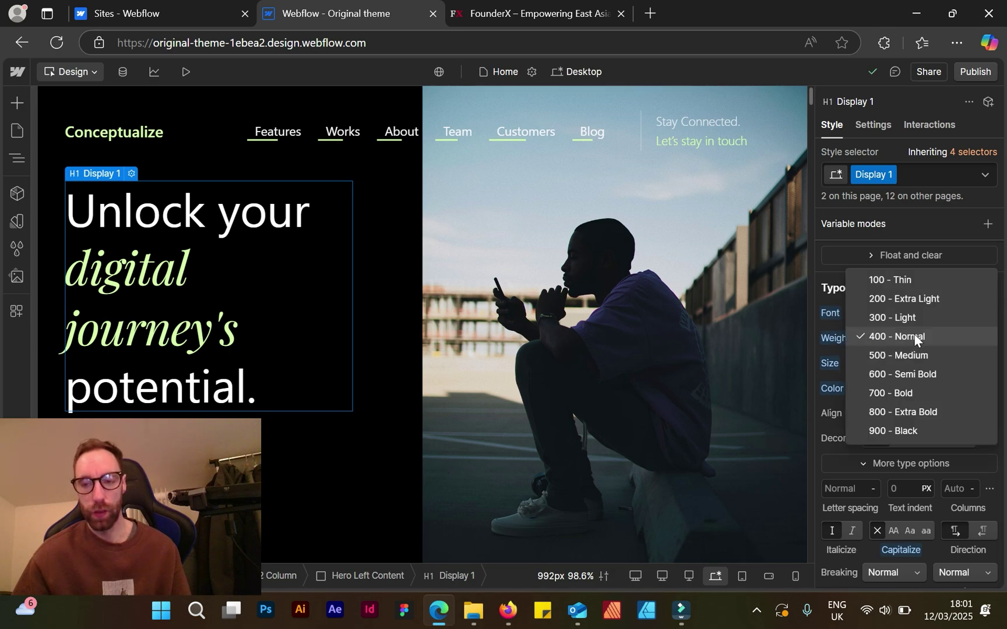
left_click(915, 338)
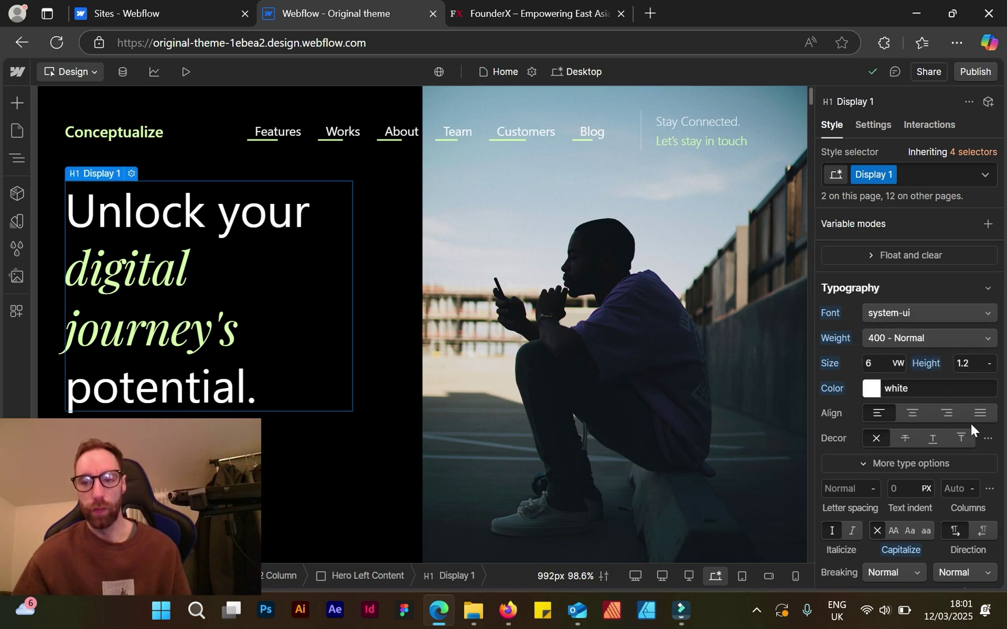
left_click_drag(142, 441, 836, 418)
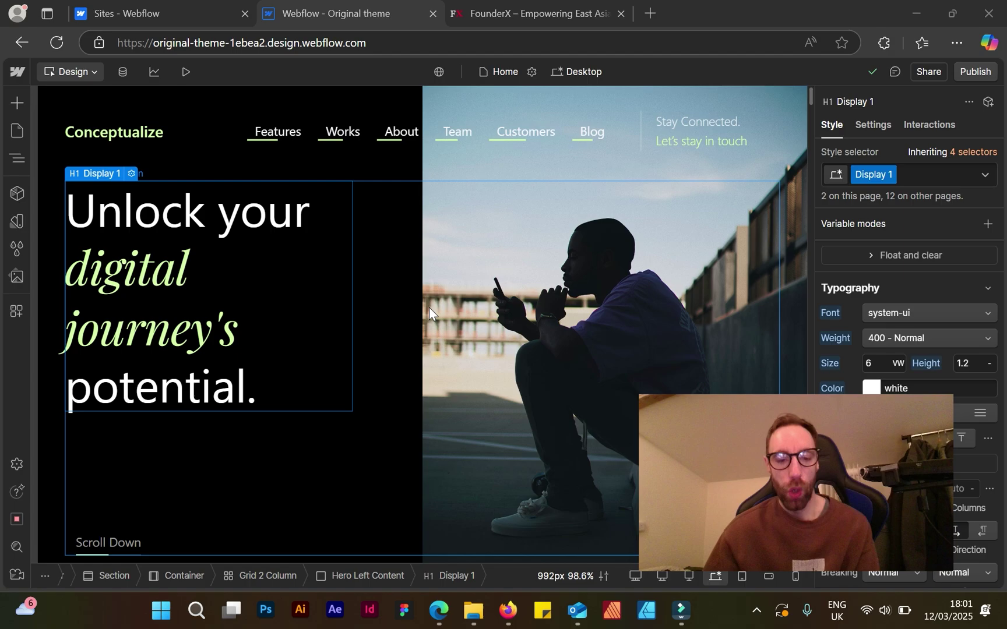
scroll(352, 291, "down", 3)
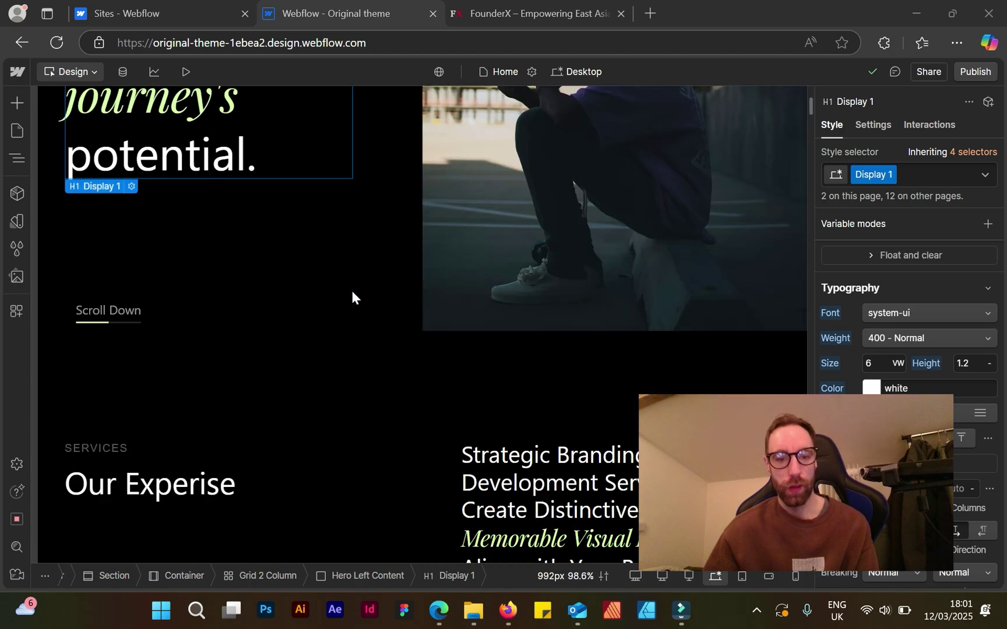
scroll(352, 292, "up", 3)
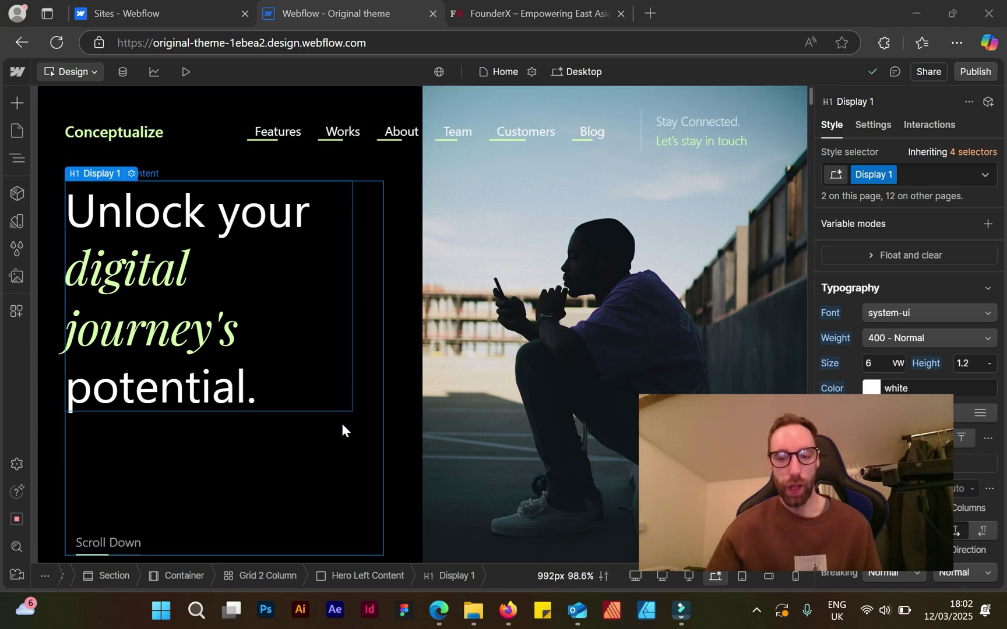
Switch to Wondershare Filmora, check the hidden system tray icons, and return to the Webflow Designer
mouse_move(681, 608)
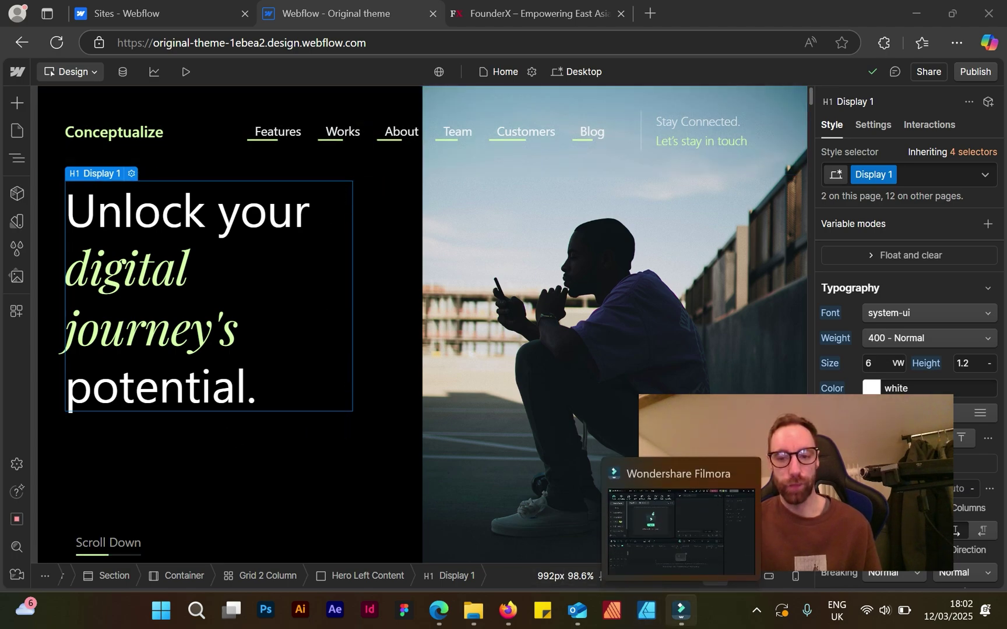
left_click(695, 556)
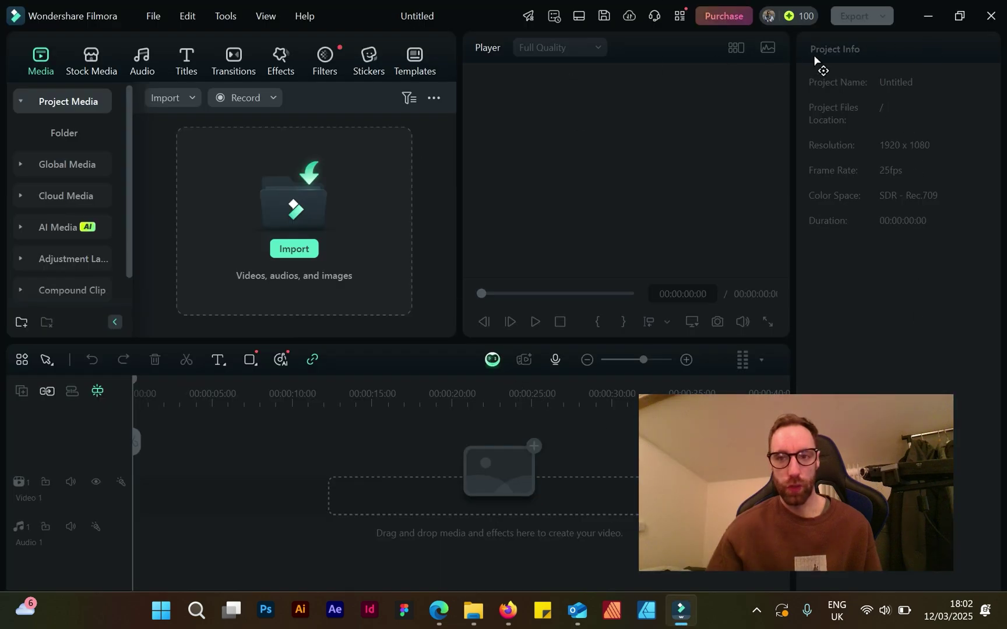
left_click(757, 610)
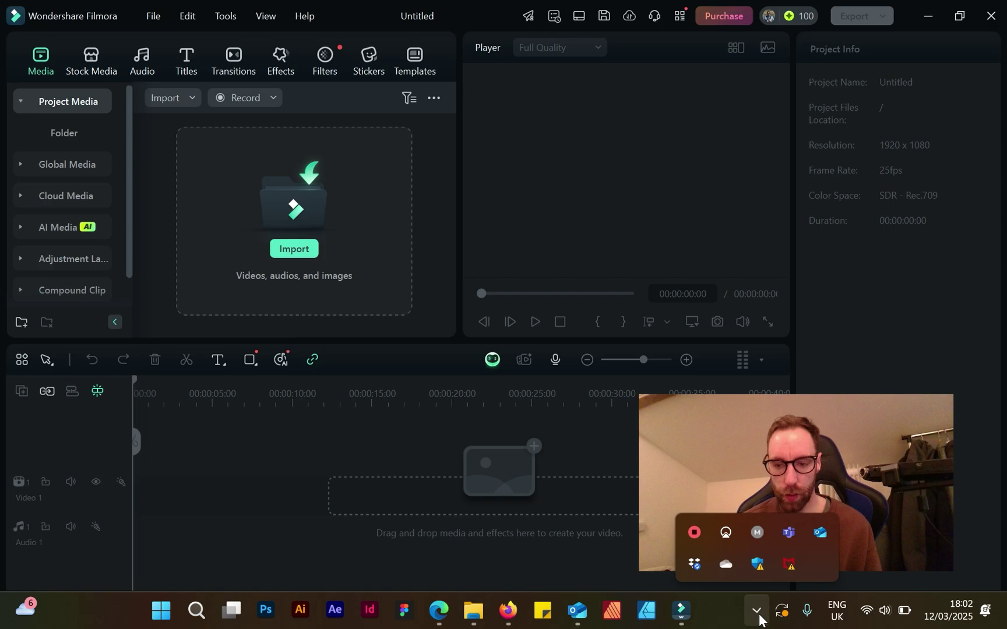
left_click(757, 610)
left_click(928, 16)
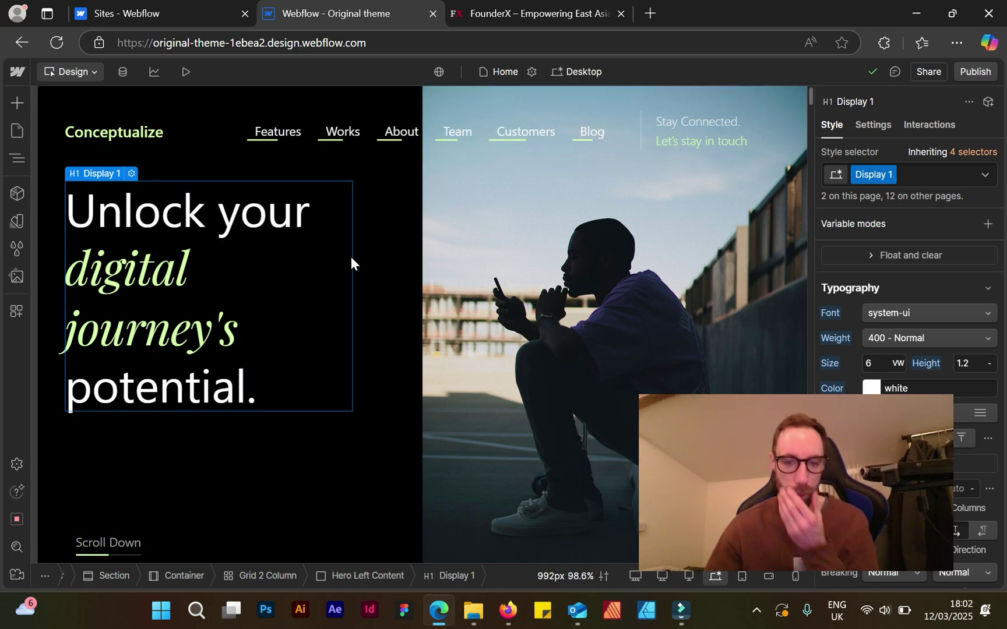
Look through the homepage's element structure in the Navigator and collapse its two expanded sections
scroll(350, 256, "down", 1)
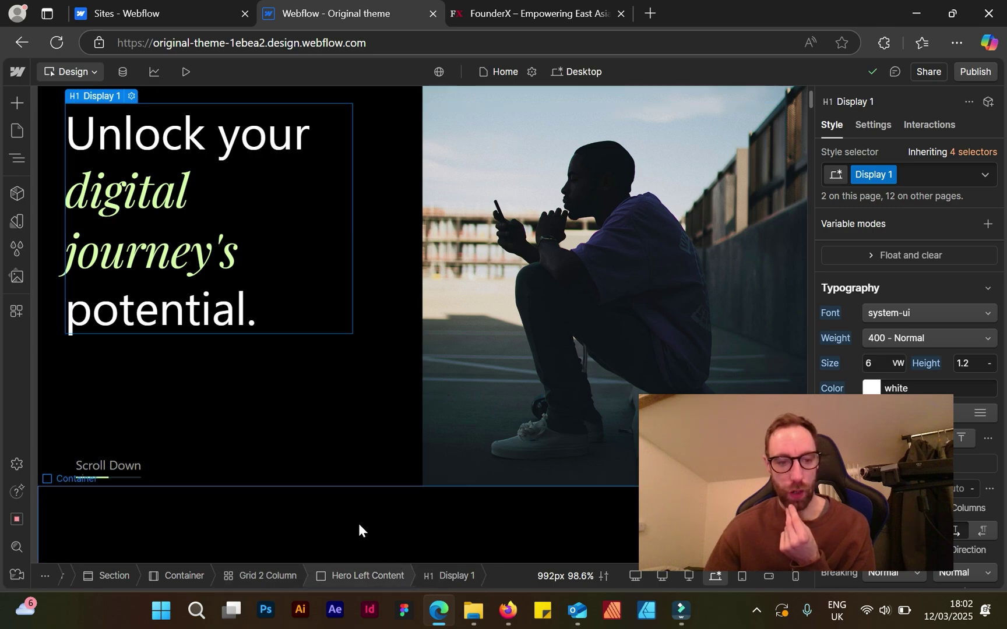
scroll(359, 524, "up", 2)
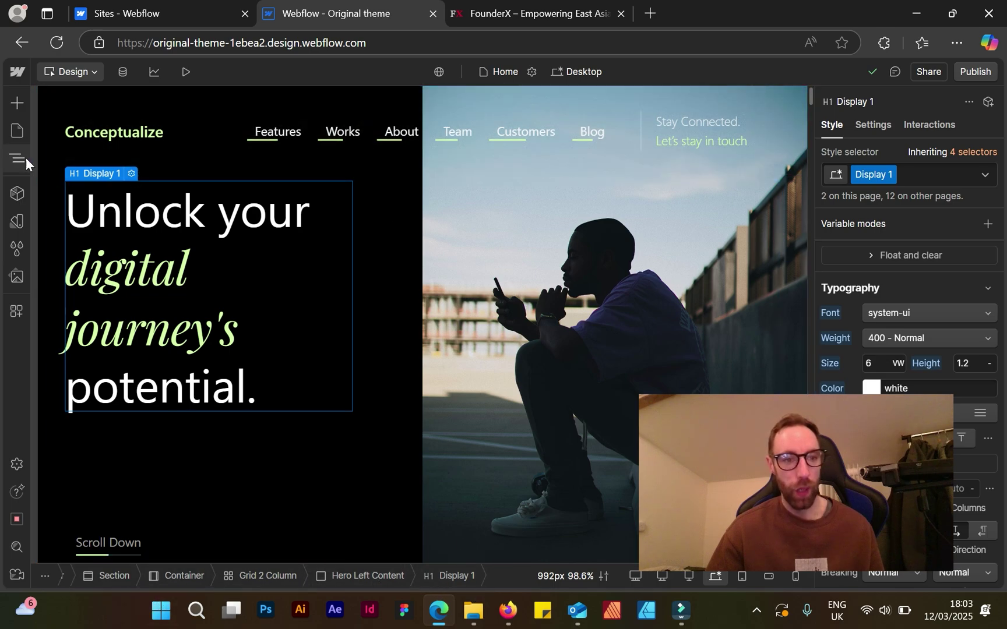
left_click(23, 157)
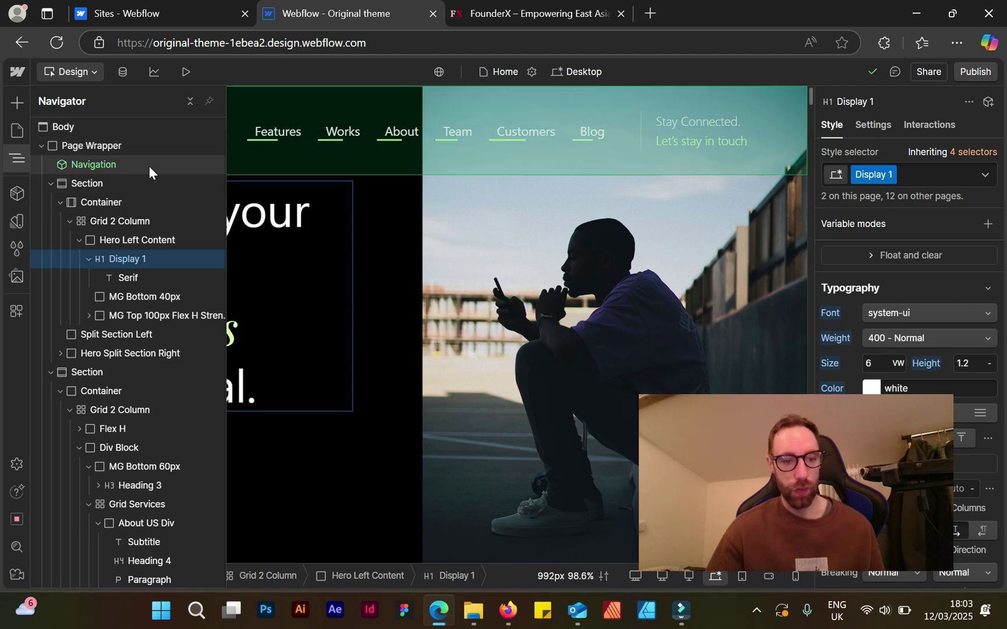
scroll(149, 167, "down", 3)
scroll(148, 169, "down", 2)
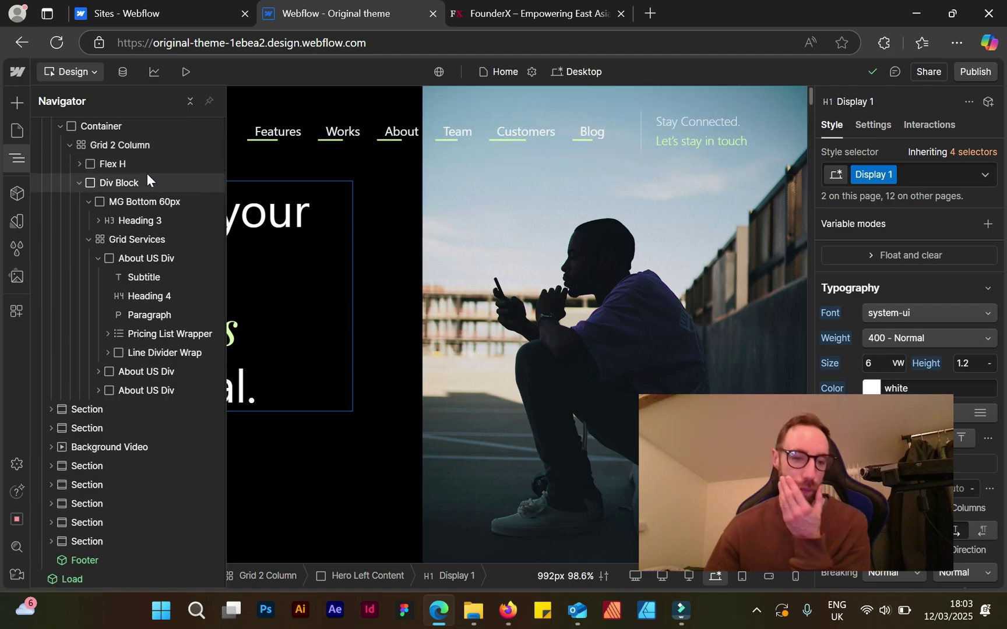
scroll(141, 178, "up", 5)
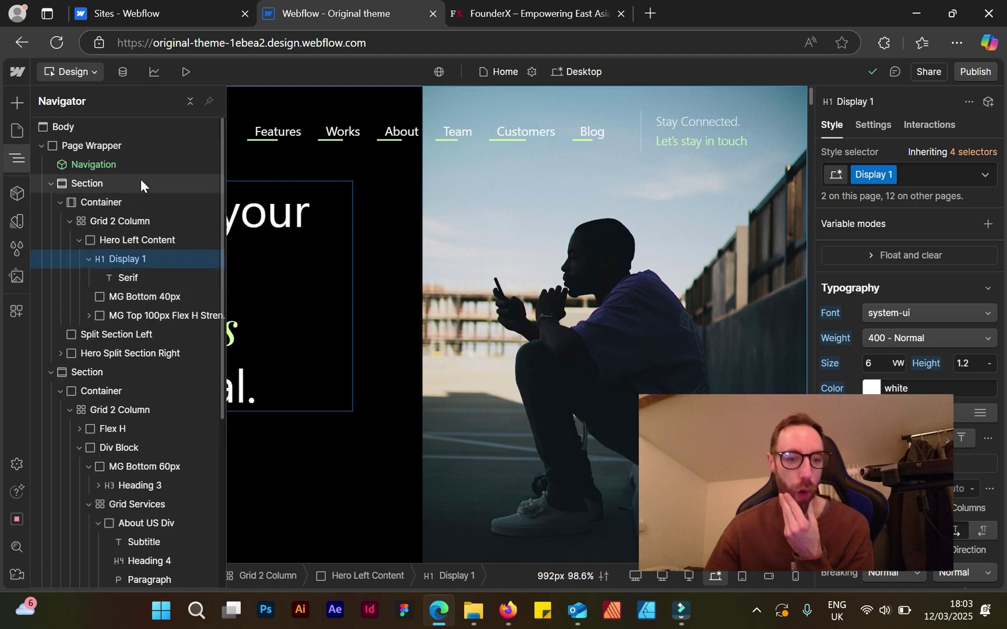
scroll(138, 179, "down", 5)
scroll(139, 181, "up", 5)
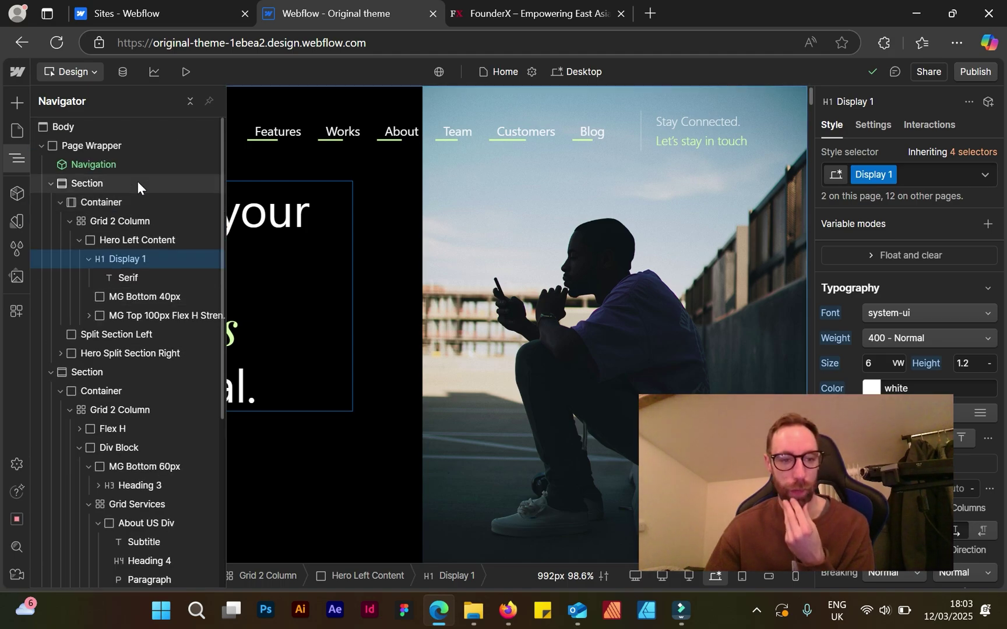
left_click(49, 184)
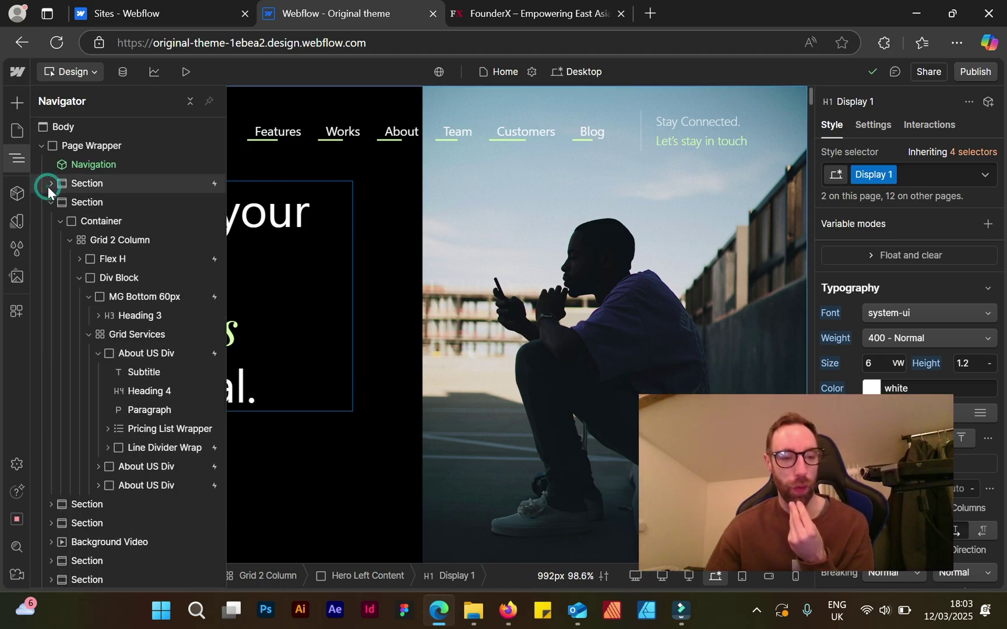
left_click(51, 201)
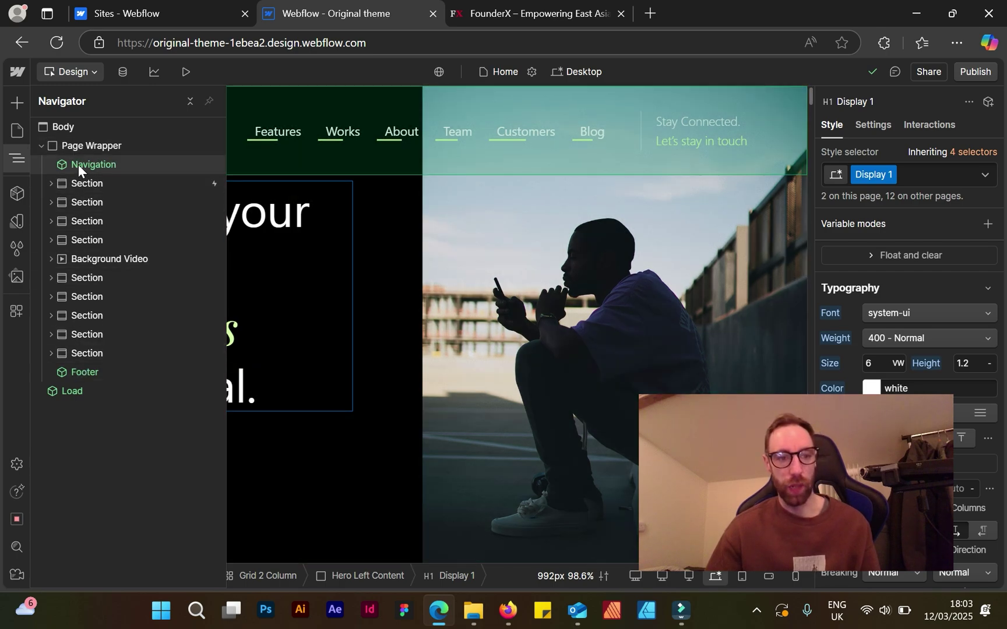
Select the Navigation and Footer component instances through the Navigator, and return the canvas to the hero section
left_click(90, 164)
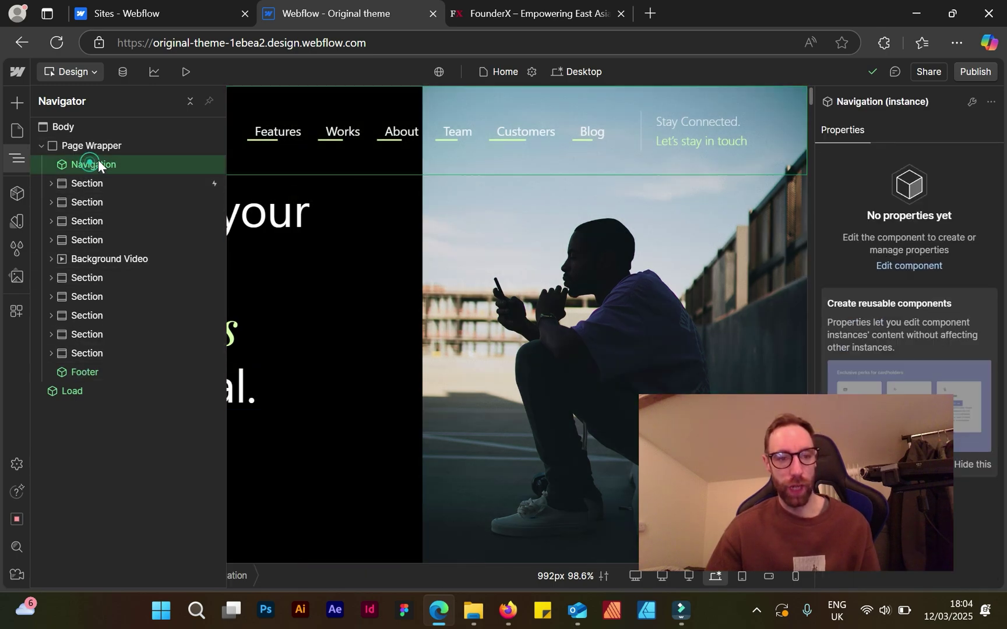
left_click(92, 371)
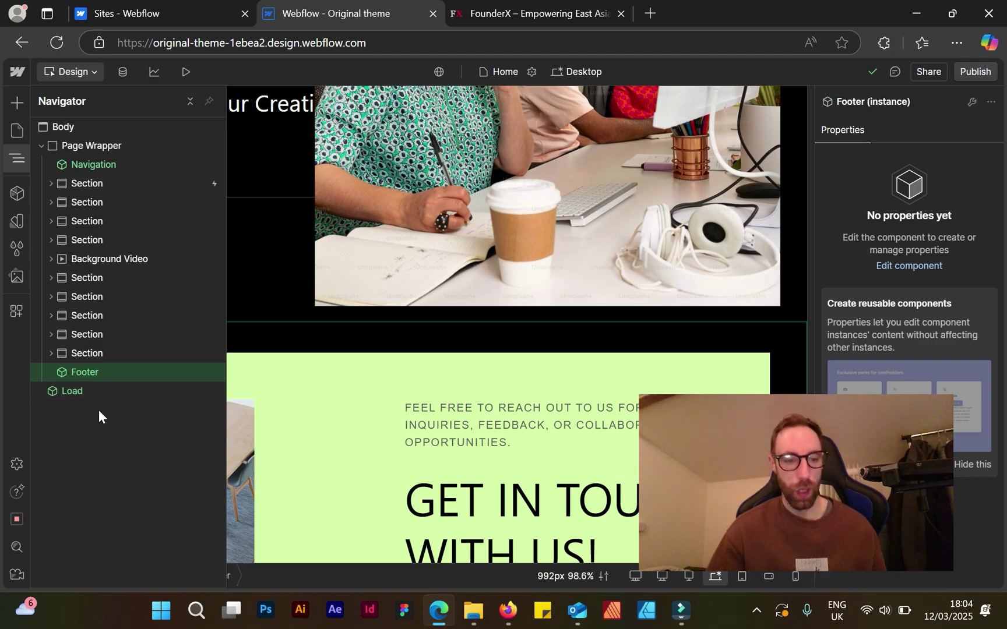
scroll(295, 343, "up", 10)
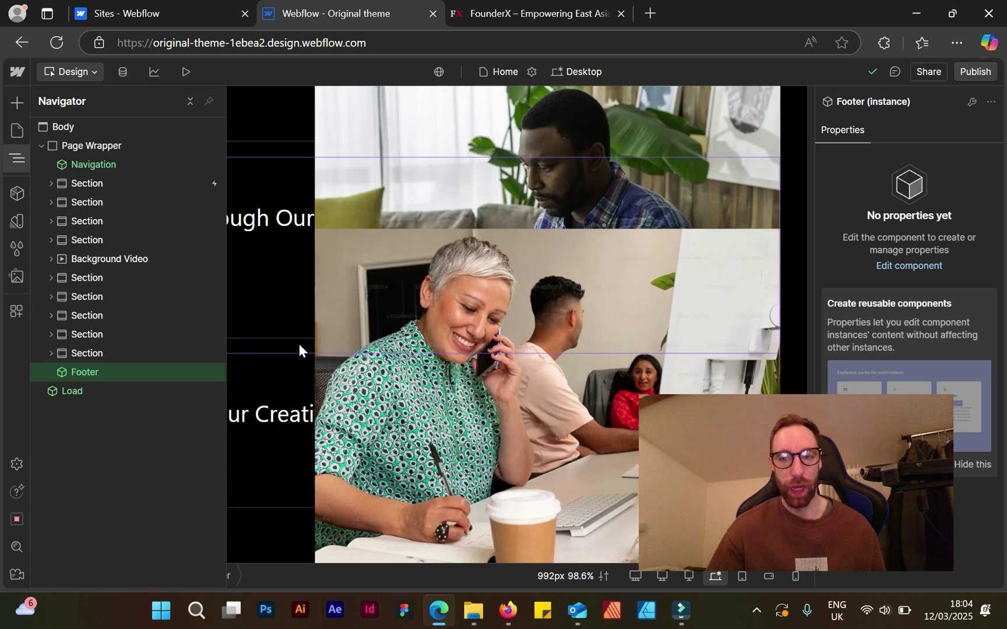
scroll(292, 339, "up", 15)
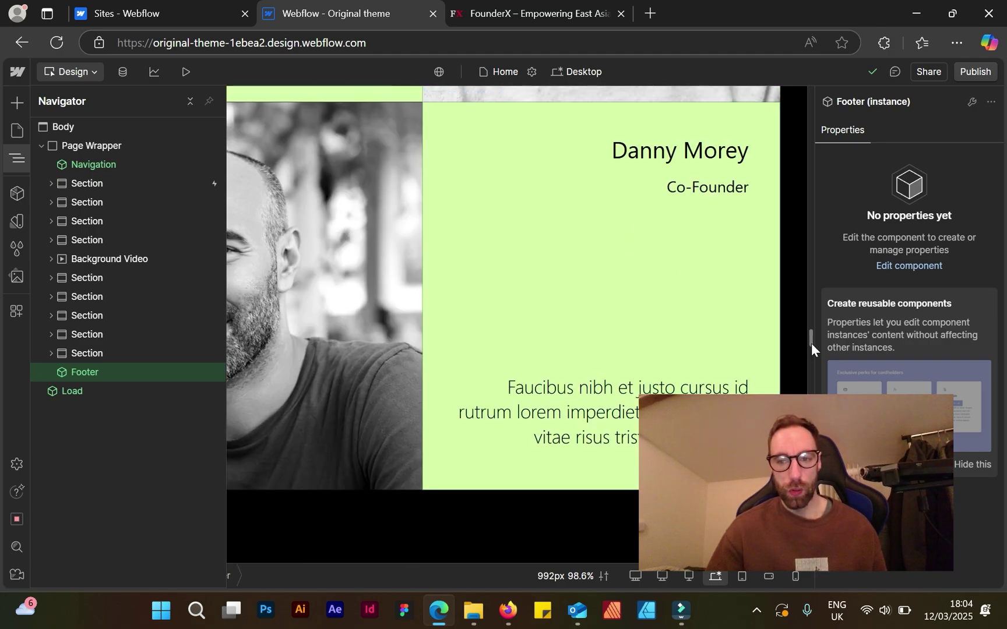
left_click_drag(811, 268, 755, 23)
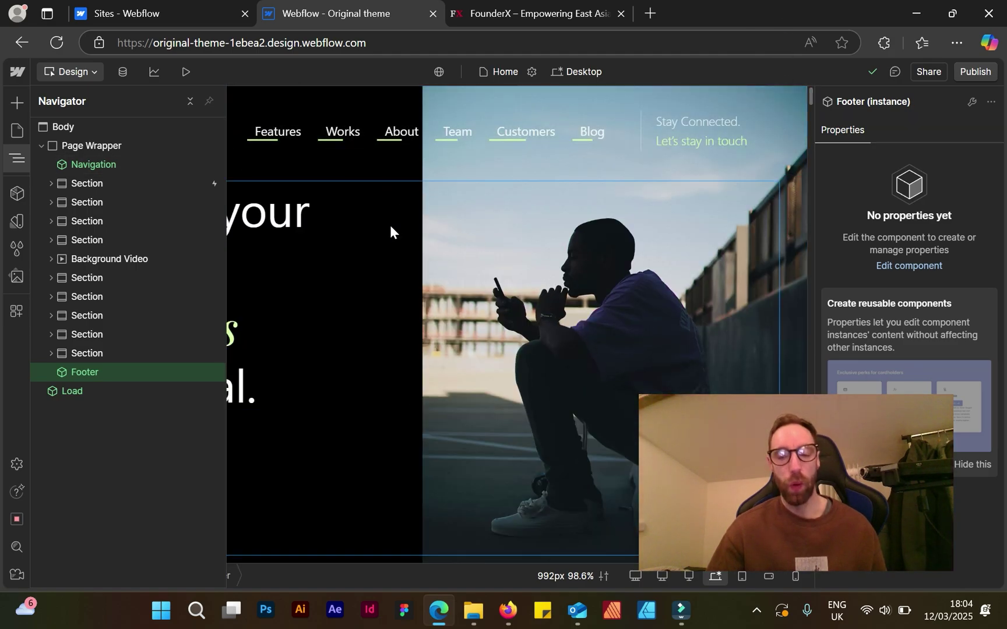
Close the Navigator and view the homepage from the hero down to the Sketching & Prototyping service
left_click(19, 159)
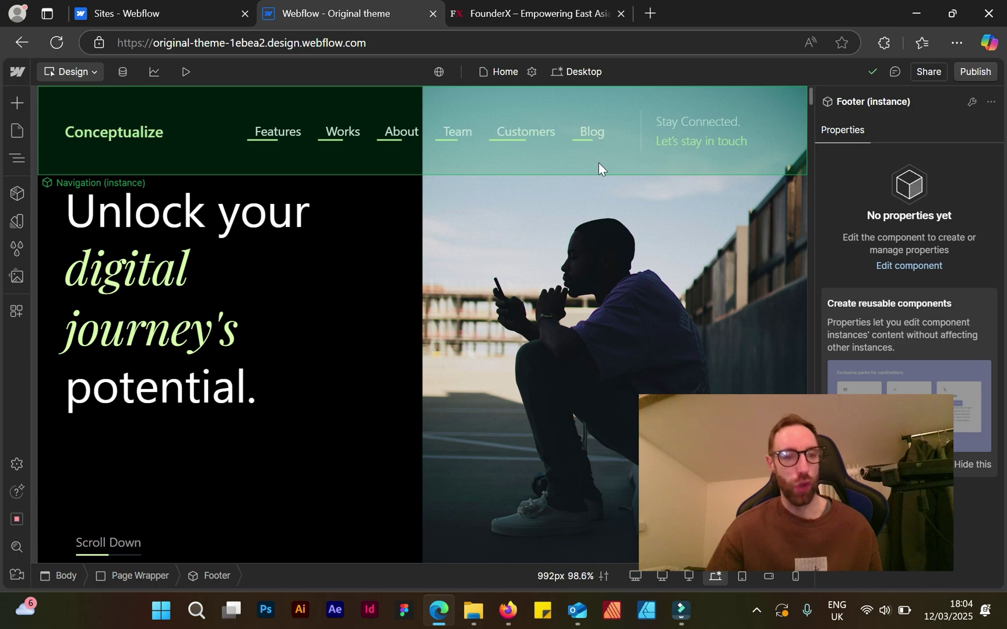
scroll(582, 150, "down", 1)
scroll(640, 162, "up", 1)
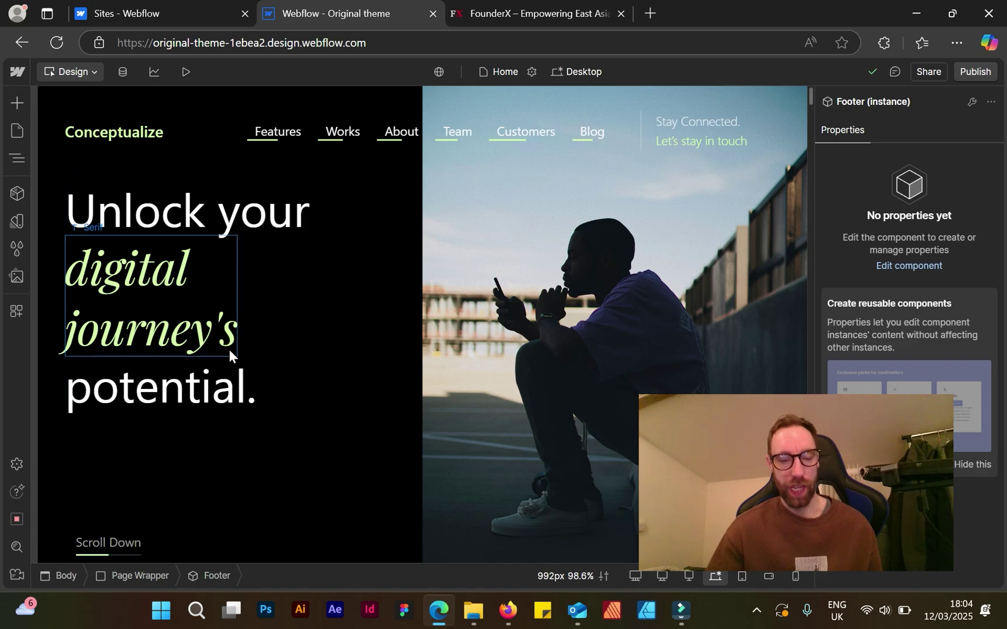
scroll(554, 386, "down", 20)
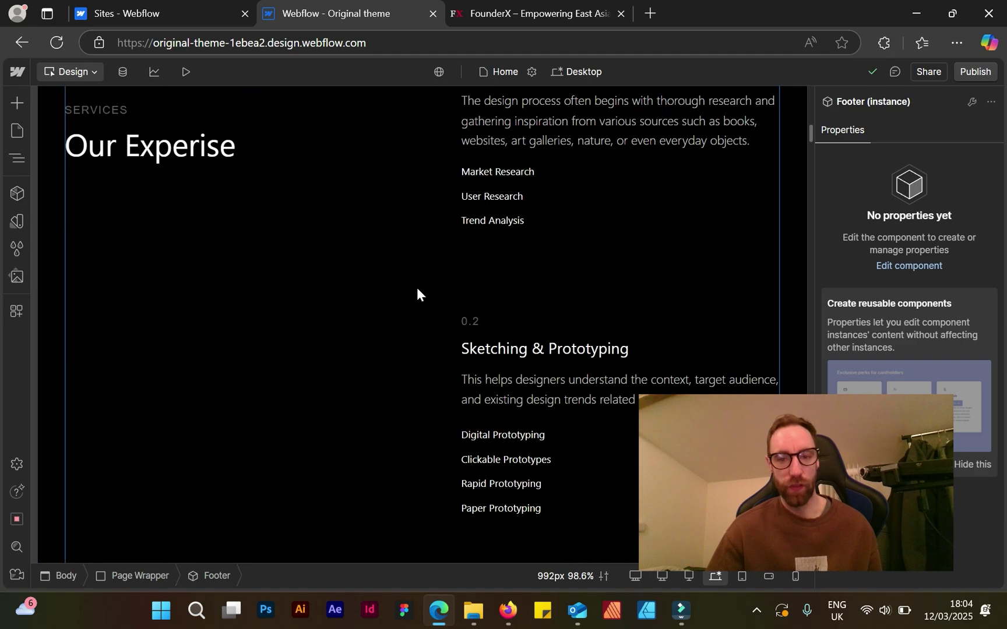
Open the Navigator, collapse the Page Wrapper, and select the Body to see that it spans the whole homepage
scroll(418, 302, "up", 20)
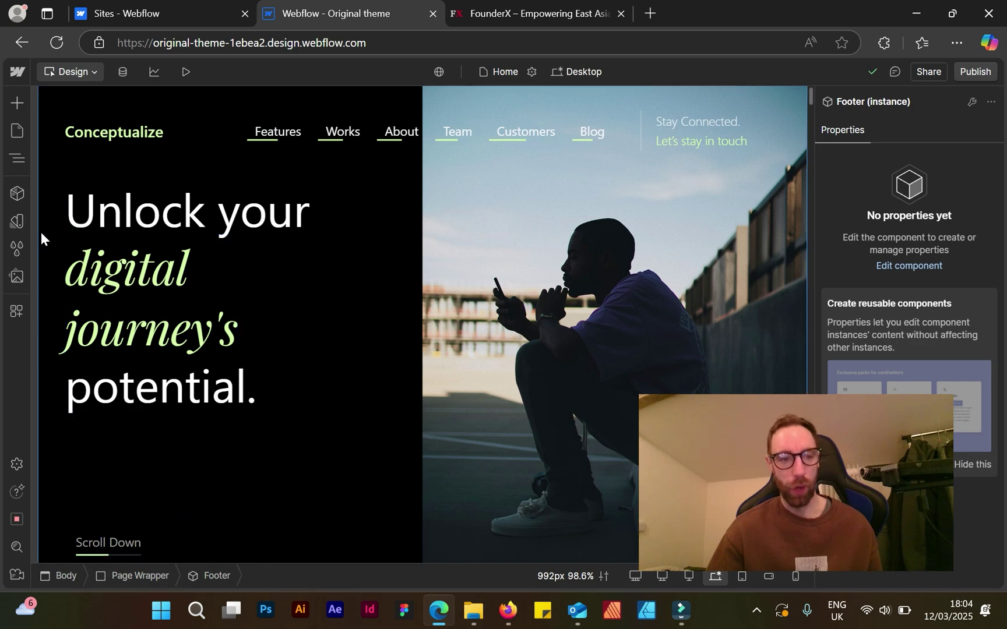
left_click(22, 155)
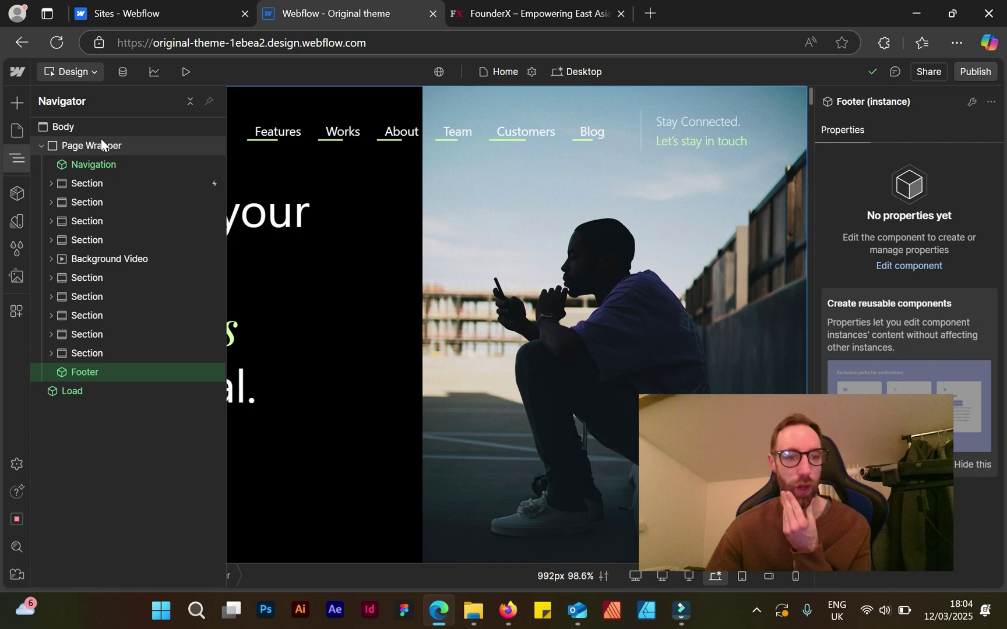
left_click(41, 145)
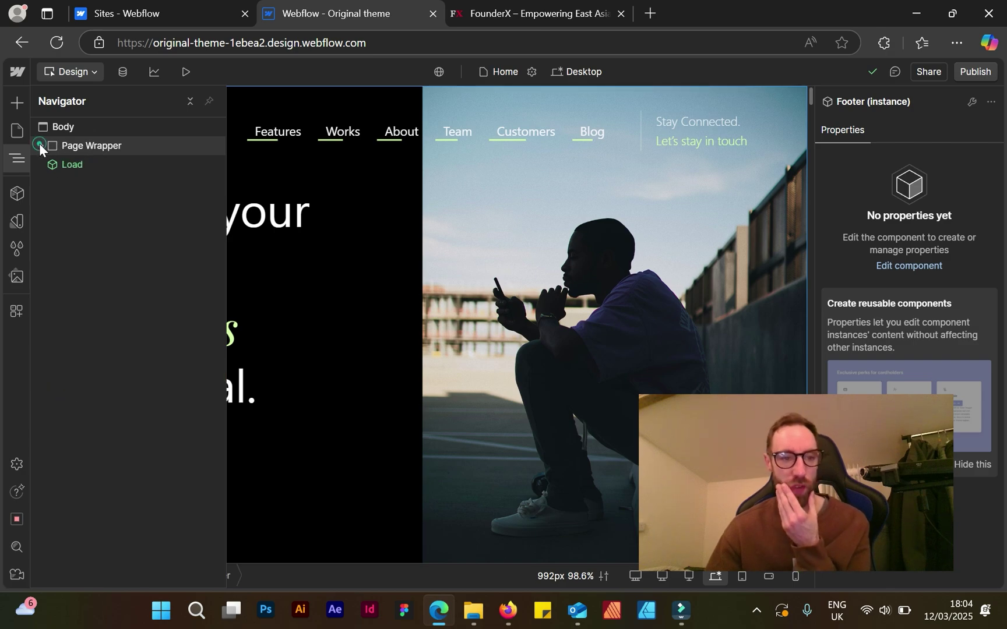
left_click(76, 127)
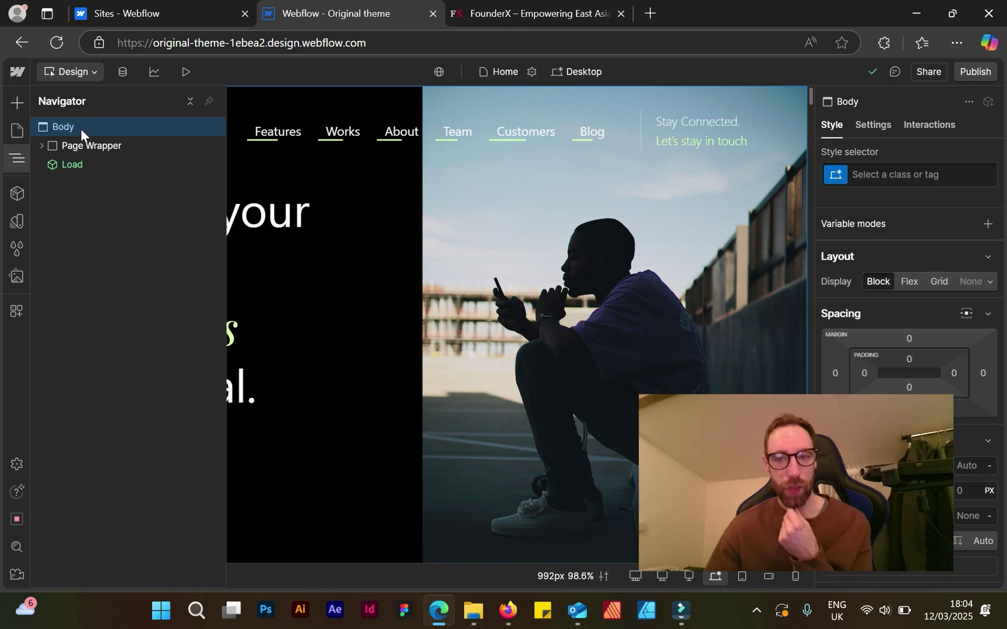
scroll(310, 298, "down", 10)
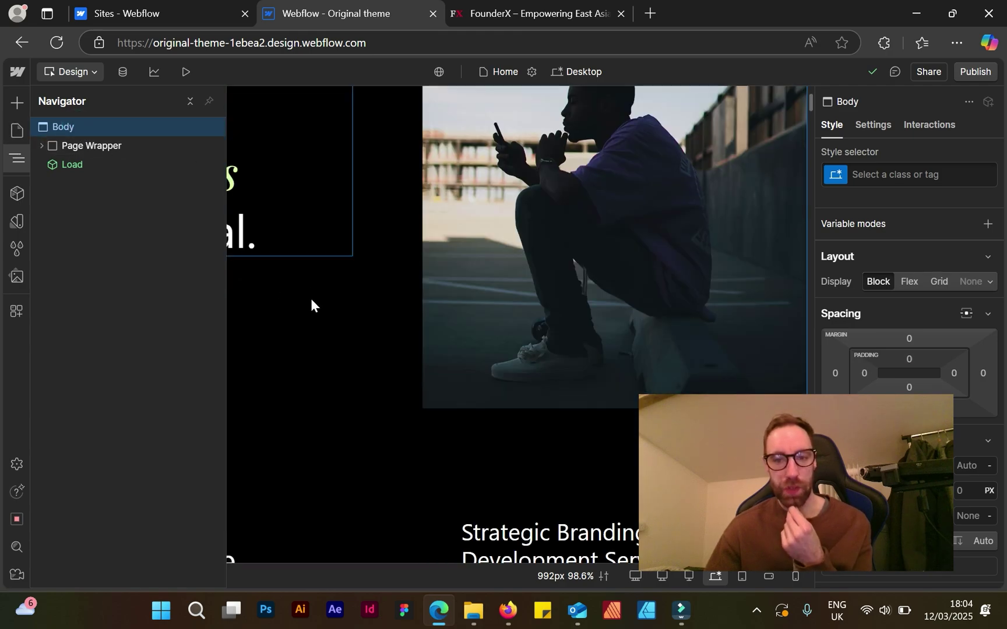
scroll(306, 296, "up", 10)
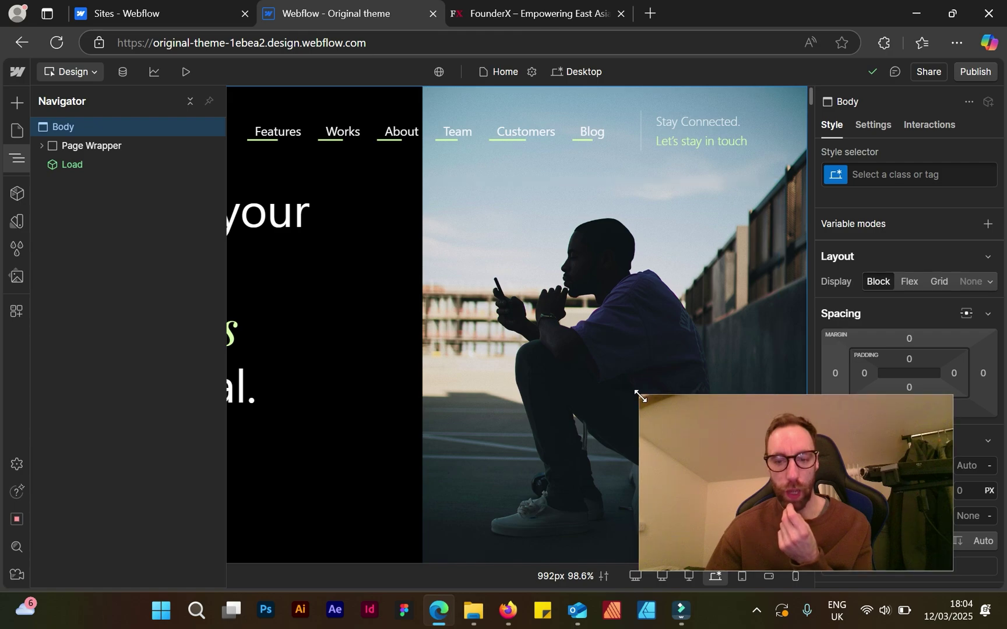
left_click_drag(640, 393, 744, 433)
left_click_drag(842, 489, 902, 492)
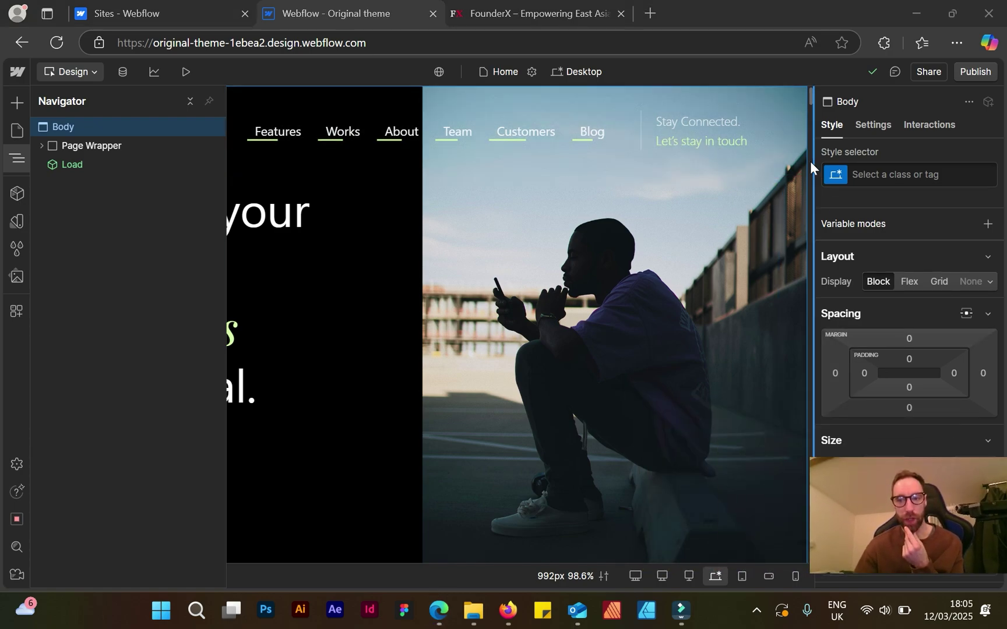
scroll(810, 218, "down", 2)
scroll(810, 267, "up", 2)
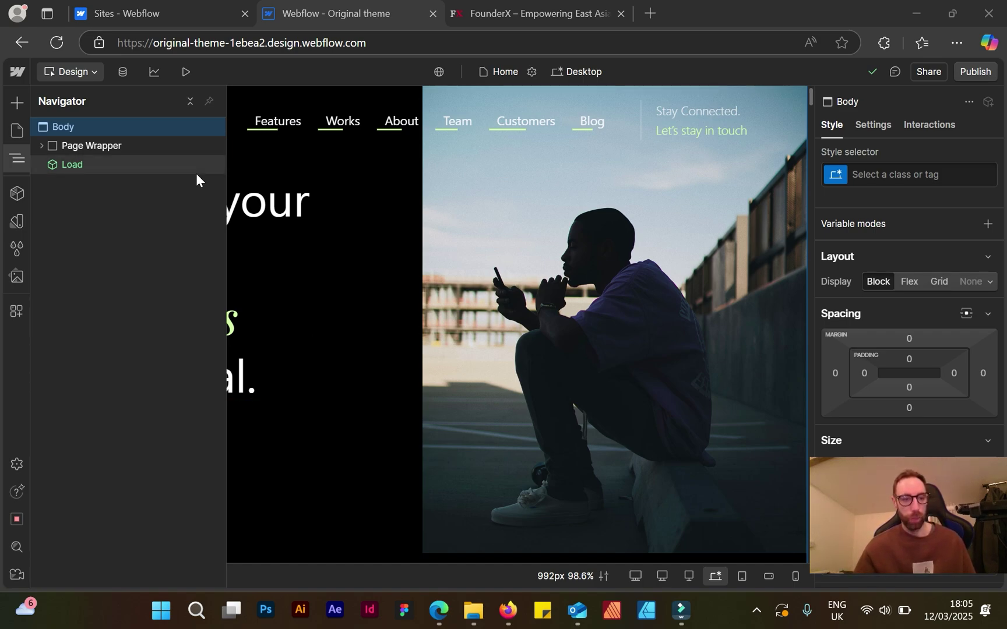
Select and expand the Page Wrapper in the Navigator, and select the Navigation component inside it
left_click(115, 145)
left_click(42, 146)
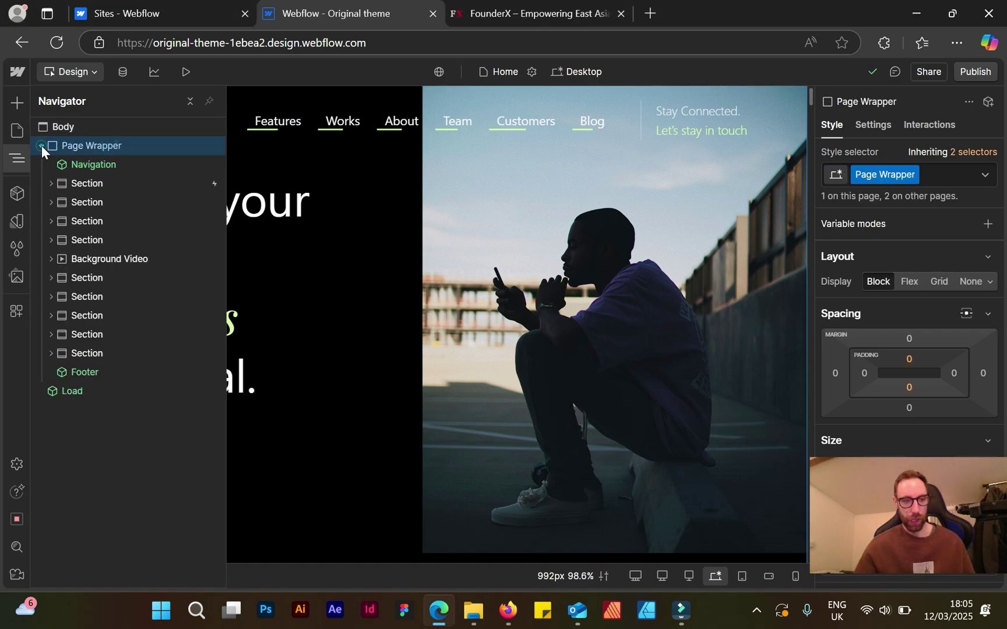
left_click(90, 166)
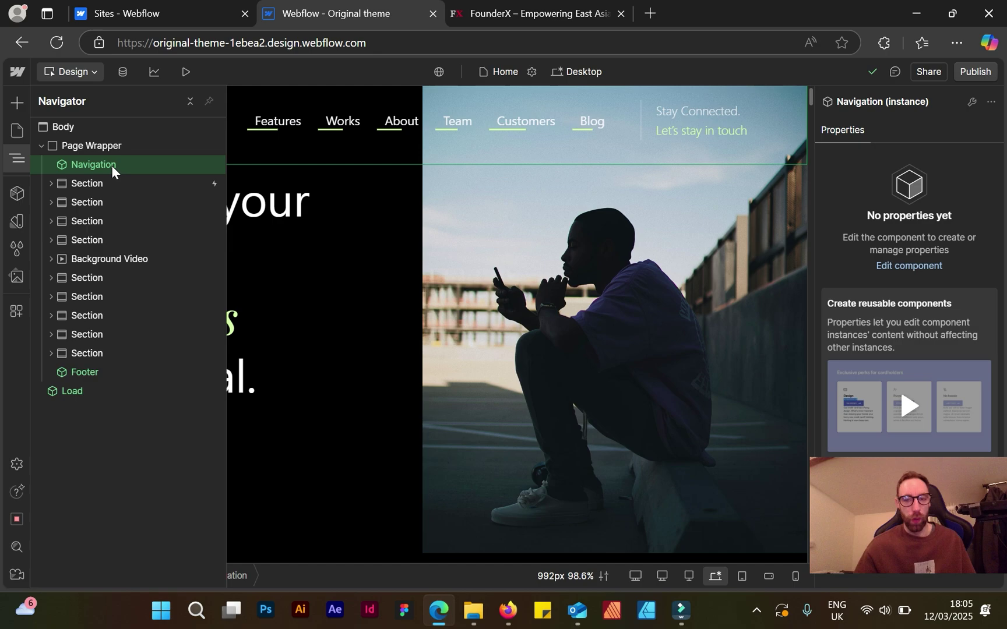
Select the hero section below Navigation and examine its layout, spacing and size styles and its extent on the canvas
left_click(87, 189)
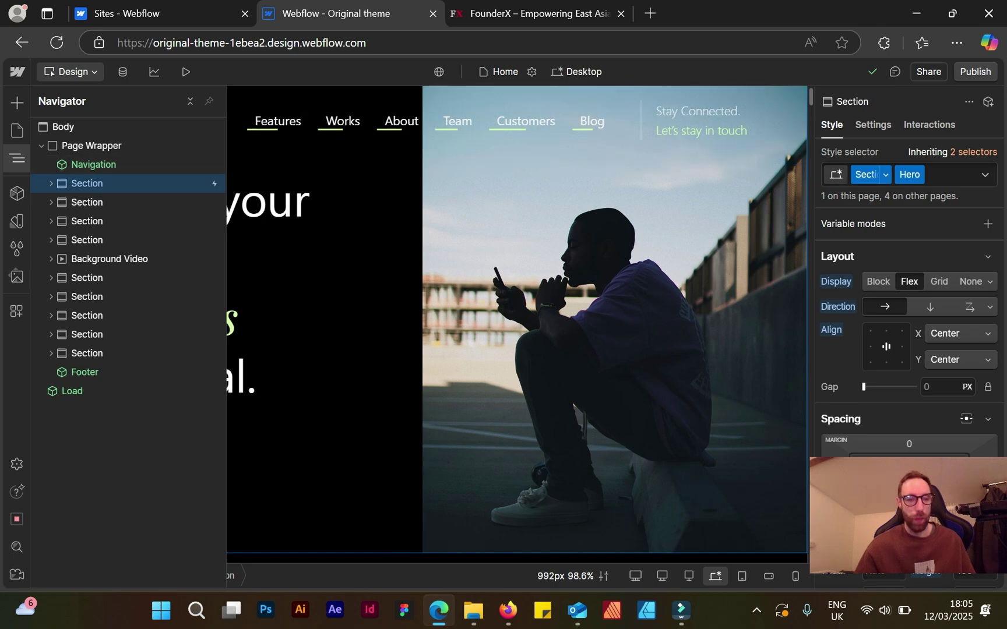
left_click(839, 259)
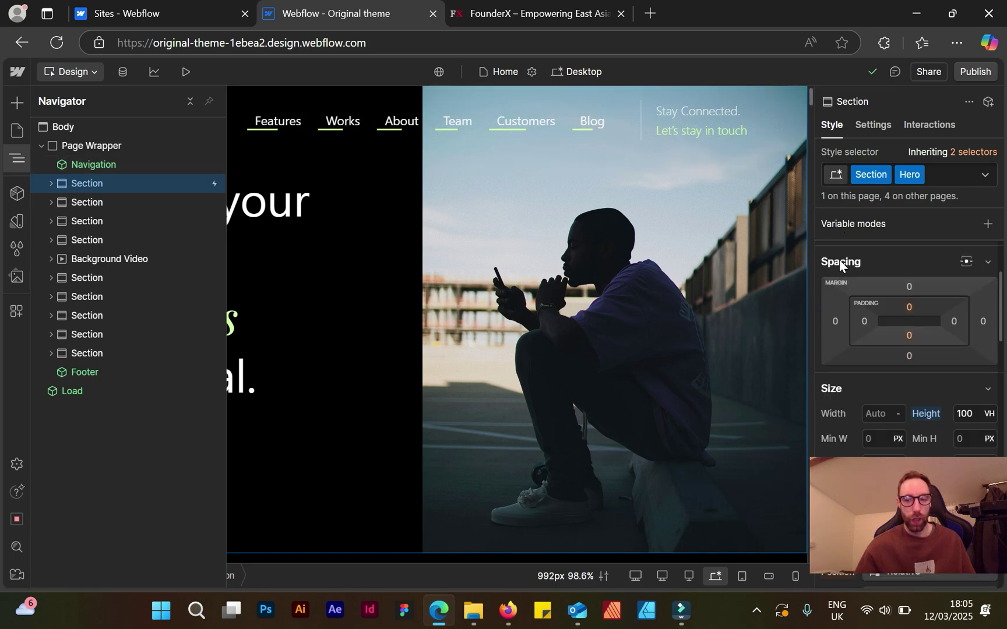
scroll(687, 559, "down", 3)
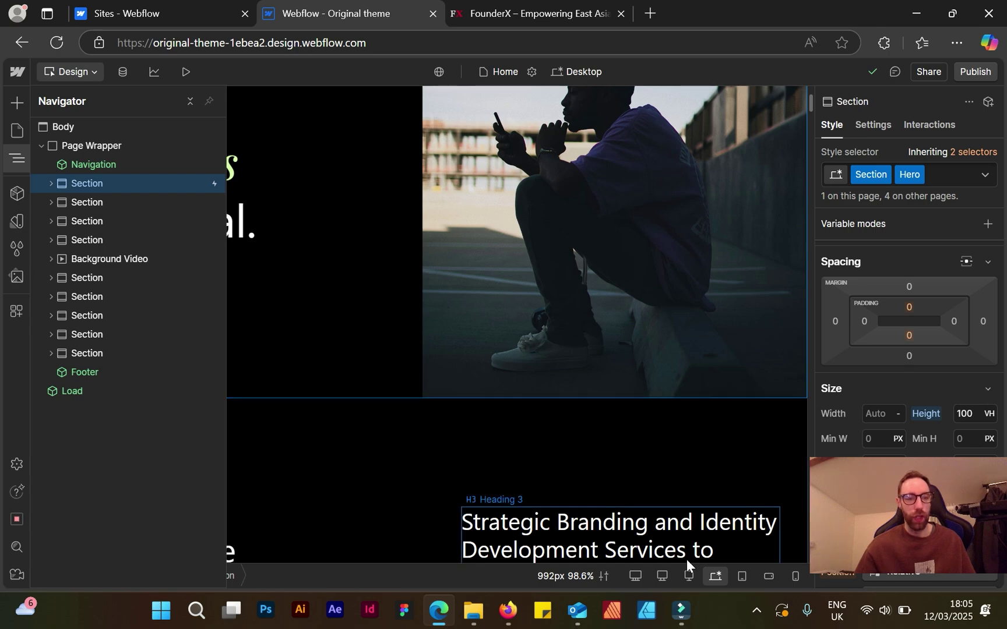
scroll(781, 429, "down", 3)
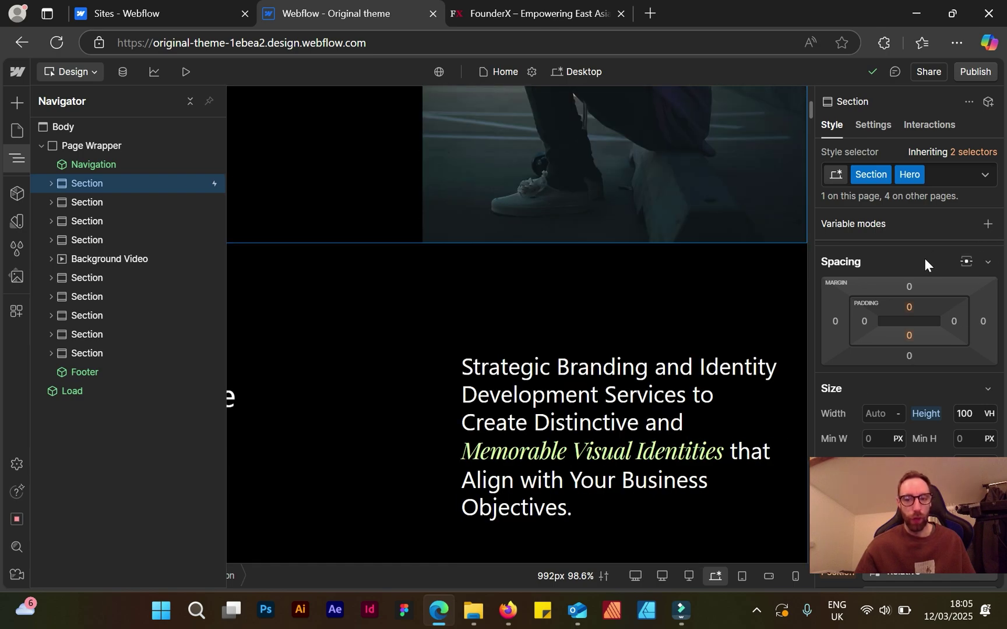
left_click(924, 258)
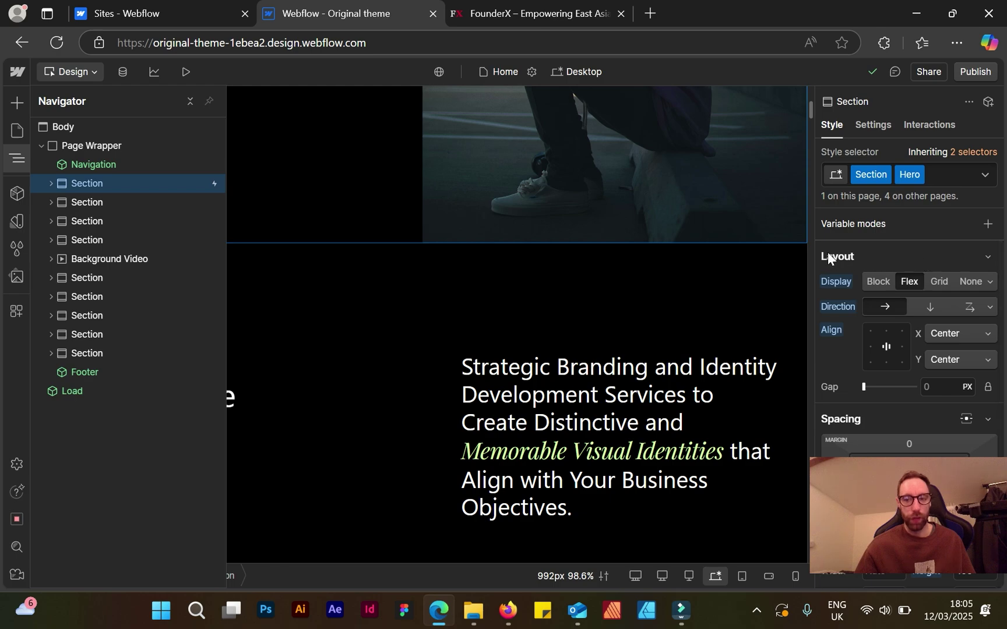
scroll(776, 210, "up", 6)
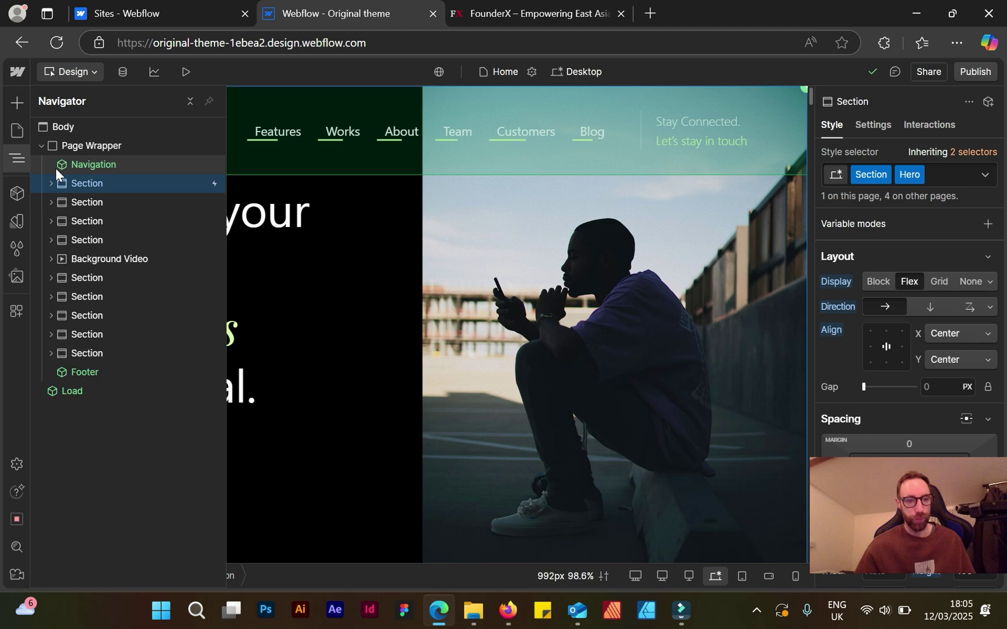
Expand the hero section in the Navigator to show its direct children, collapse its Container, and keep the section selected
left_click(51, 184)
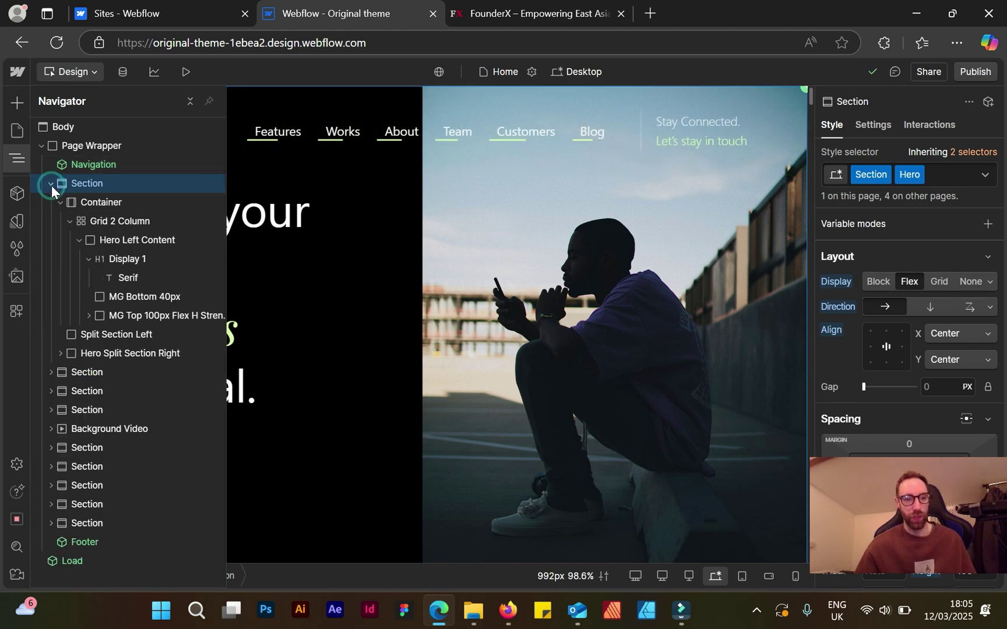
left_click(60, 201)
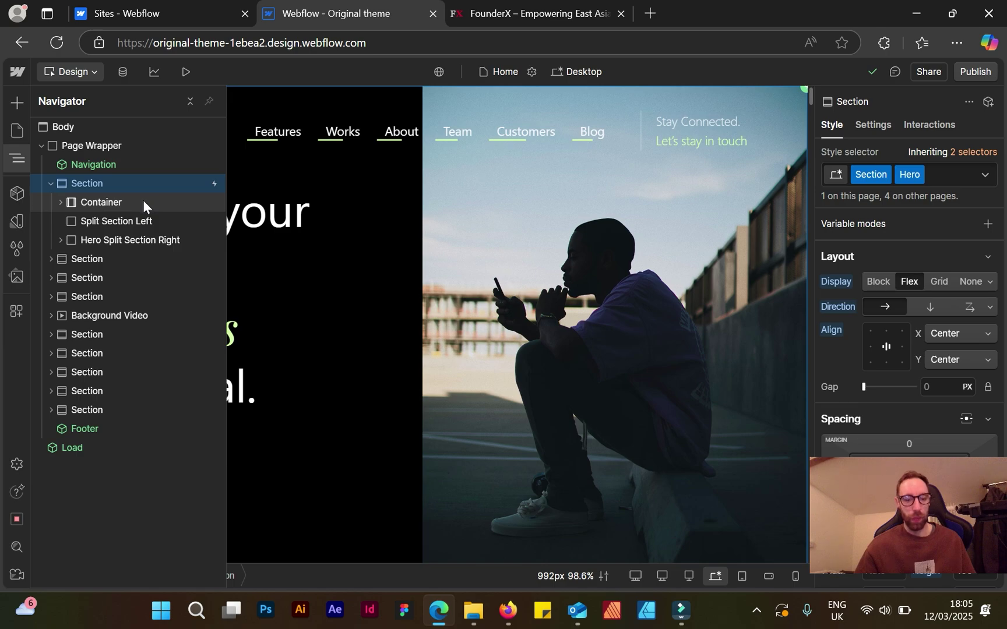
left_click(51, 183)
left_click(51, 183)
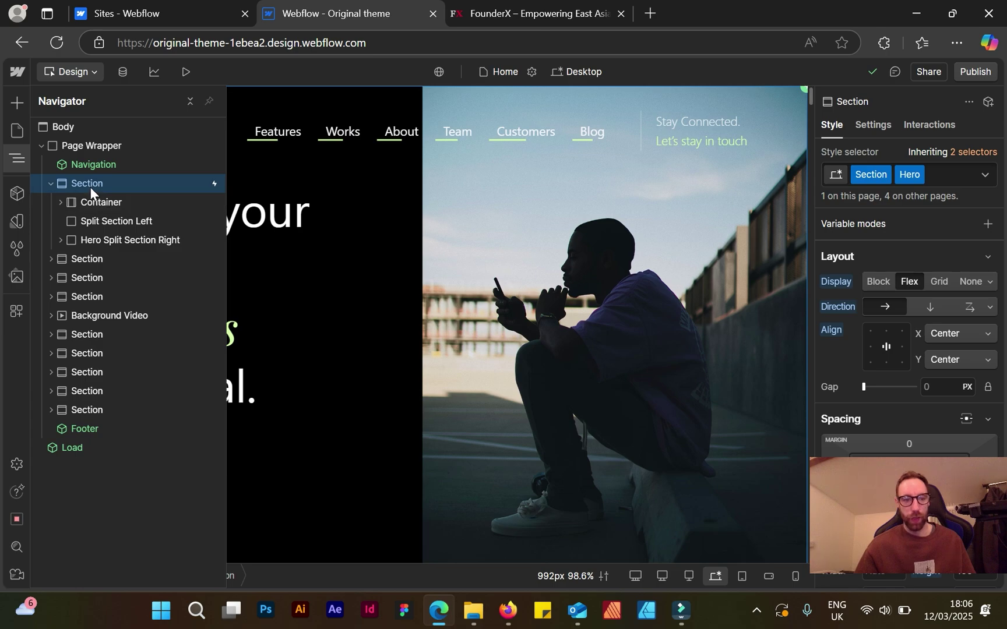
left_click(51, 184)
left_click(89, 184)
right_click(89, 184)
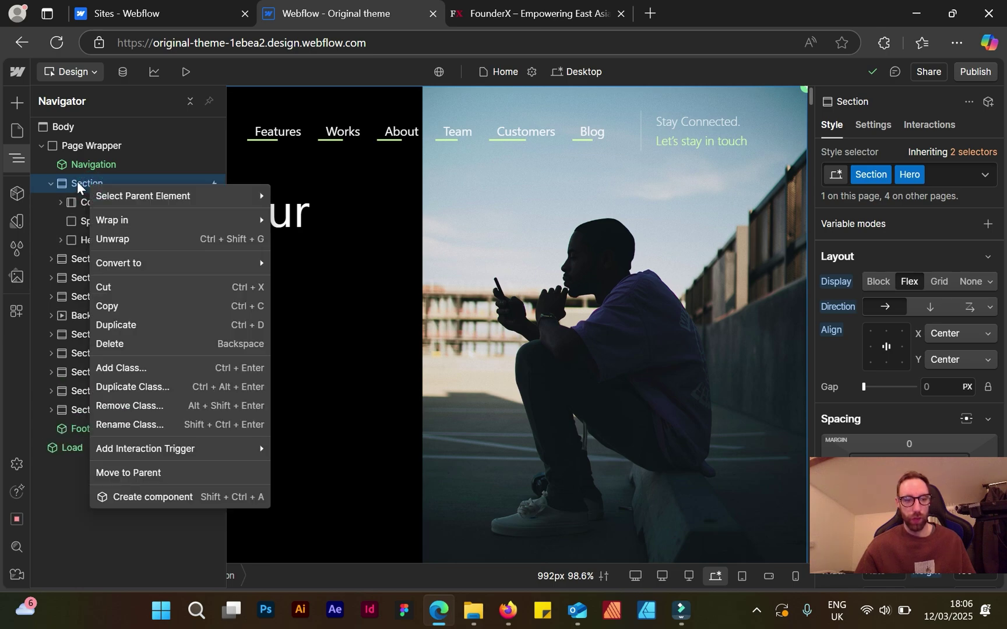
left_click(77, 182)
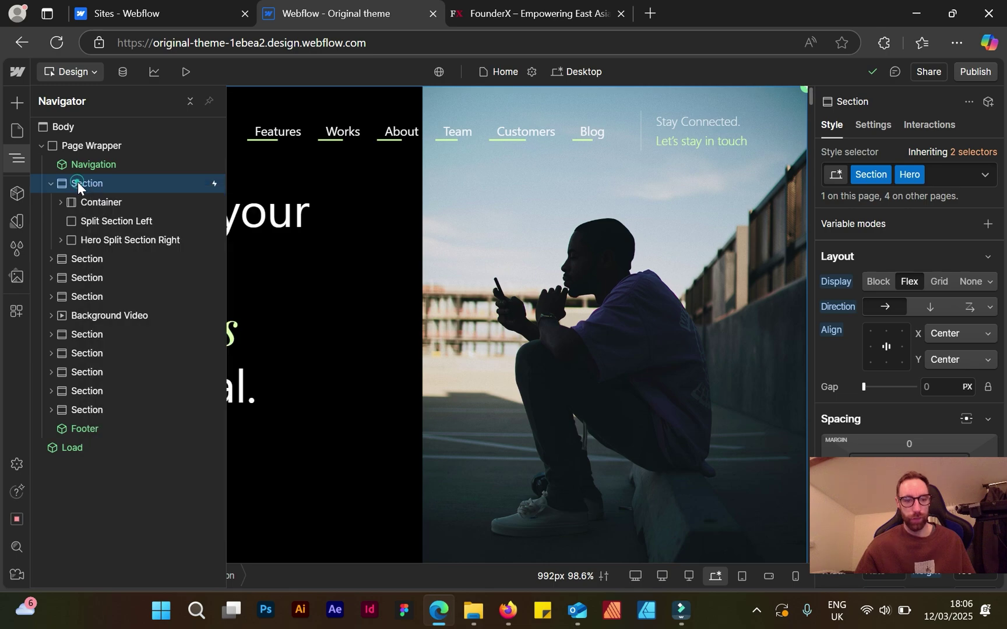
Select the Container inside the hero section and view the area it covers on the canvas
left_click(88, 200)
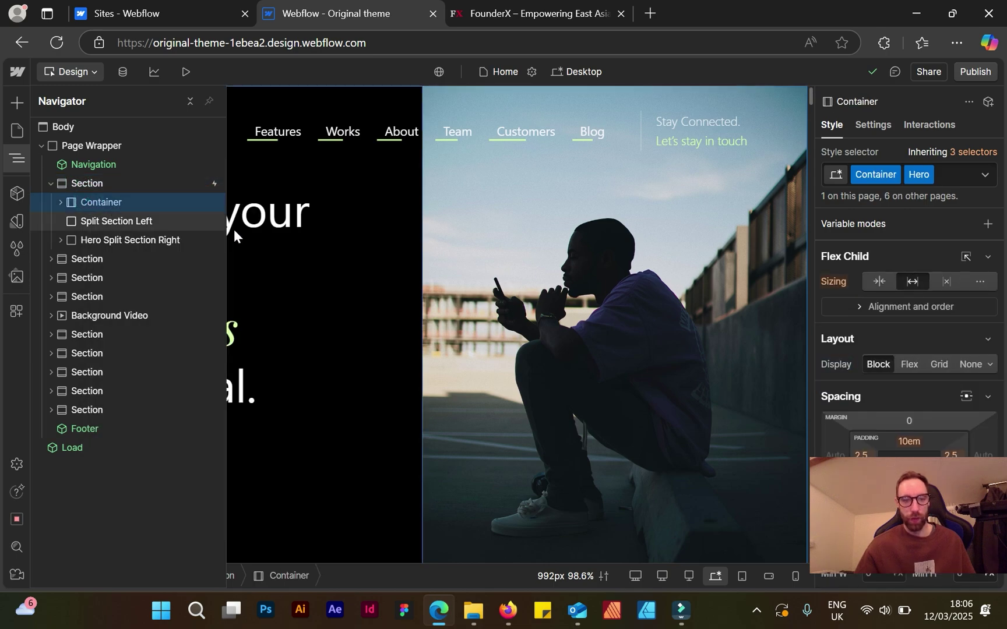
scroll(373, 256, "down", 3)
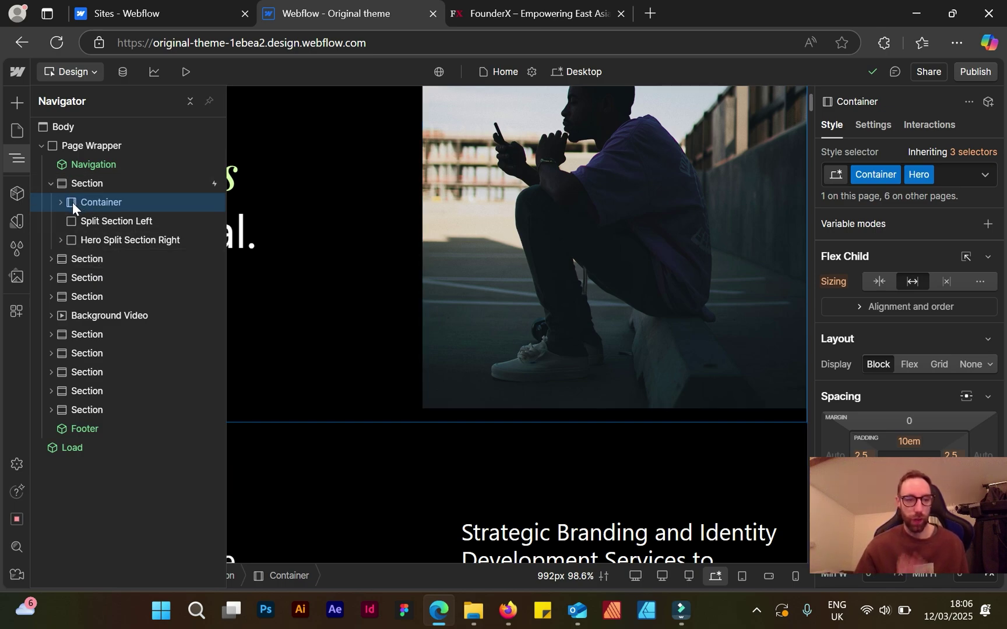
left_click(52, 184)
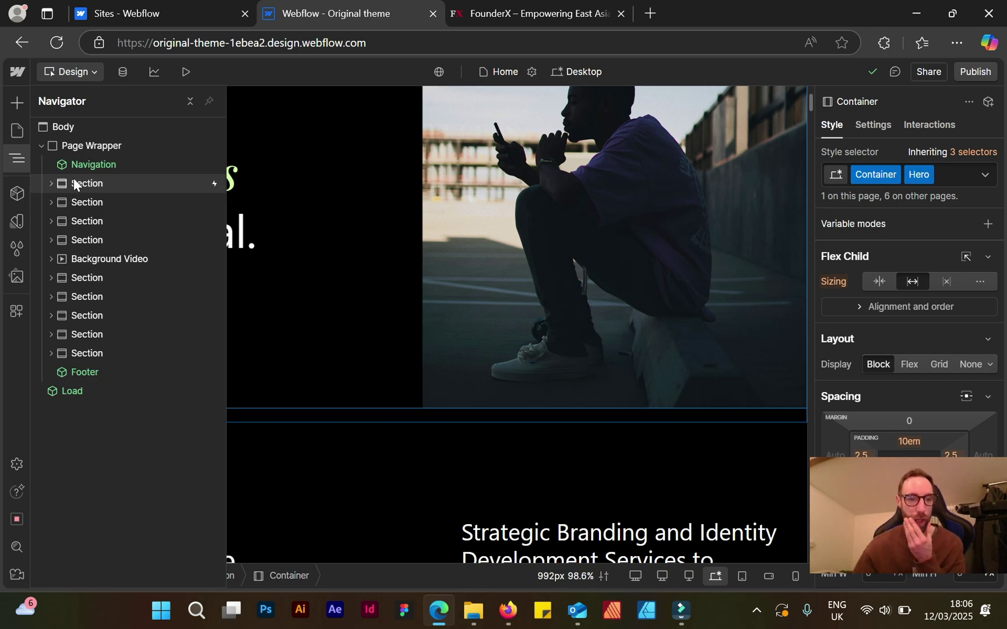
left_click(51, 184)
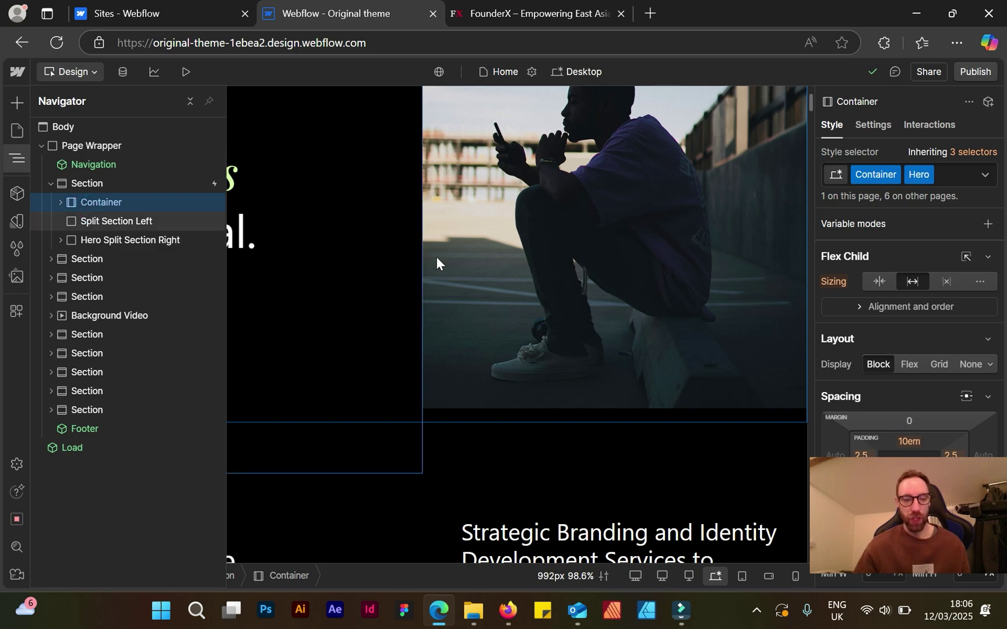
scroll(436, 259, "up", 3)
scroll(435, 263, "down", 1)
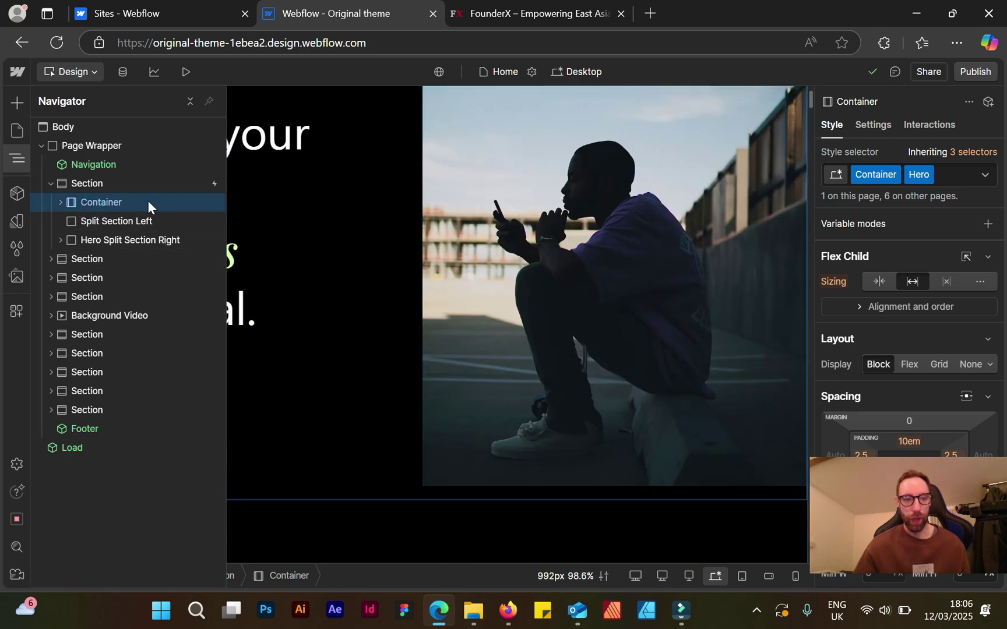
Select Split Section Left and Hero Split Section Right in turn to view the area each covers in the hero
left_click(154, 225)
scroll(354, 257, "up", 2)
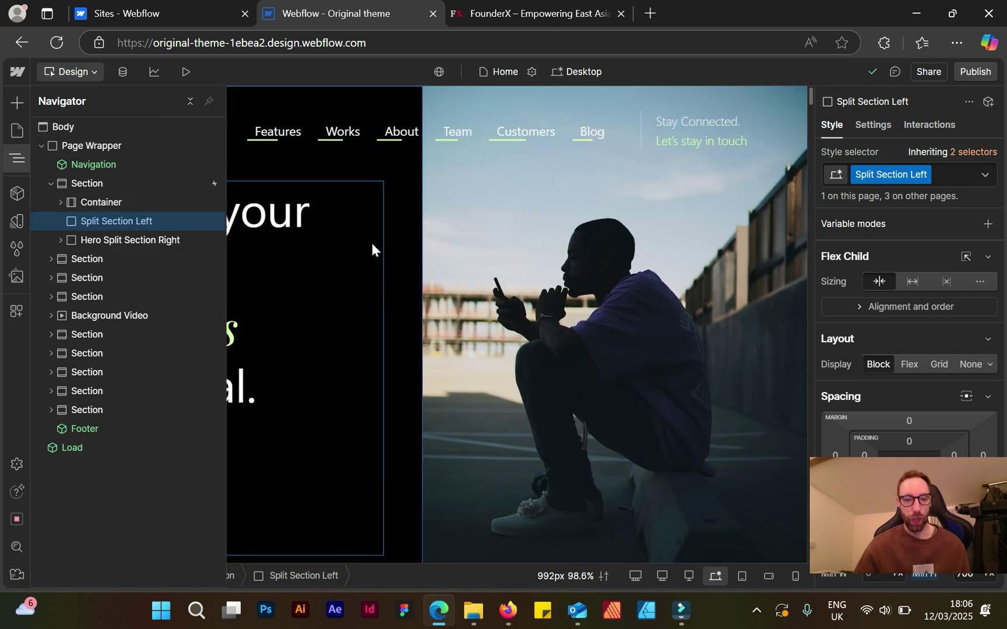
left_click(164, 243)
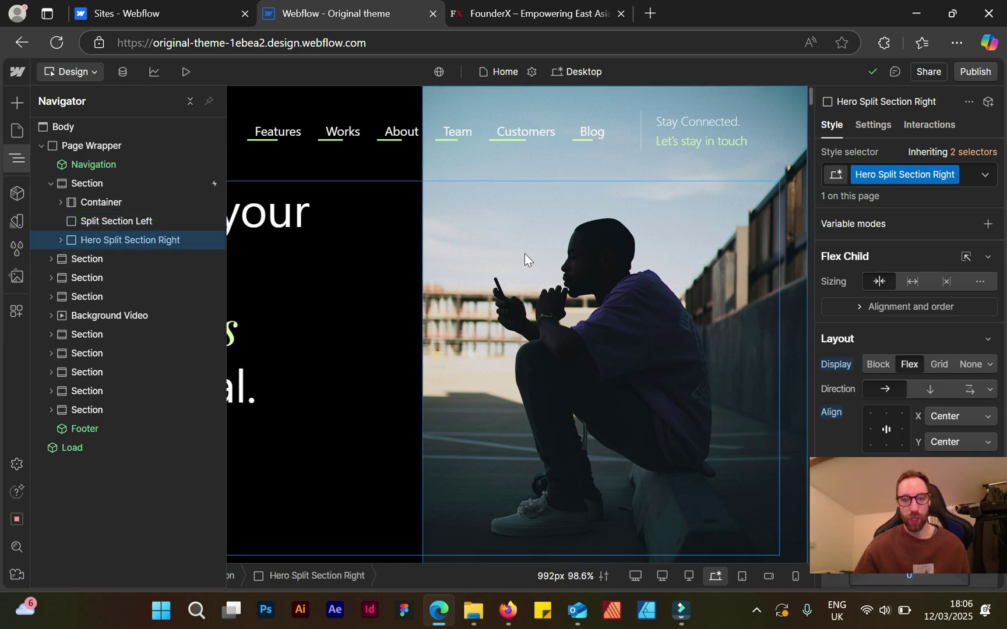
scroll(527, 255, "down", 2)
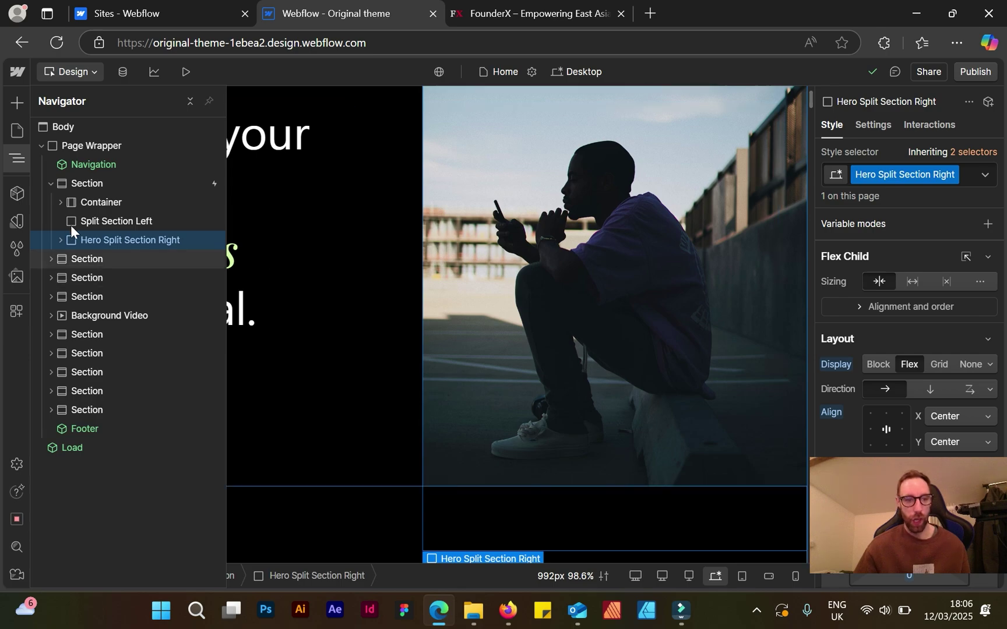
Collapse the hero section, delete it from the homepage, and restore it below the Navigation component
left_click(46, 182)
left_click(88, 184)
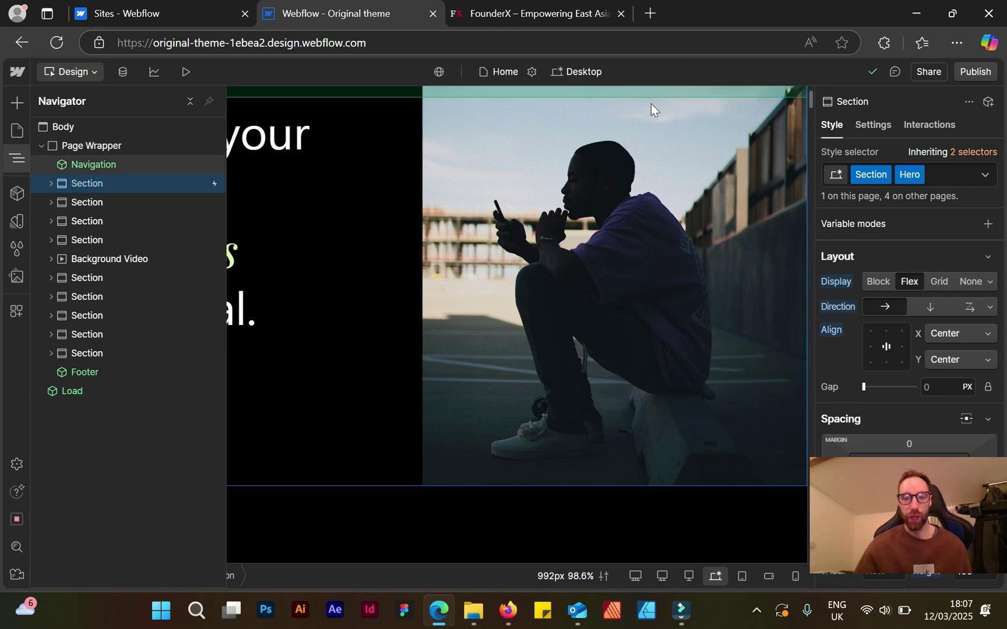
scroll(650, 104, "up", 2)
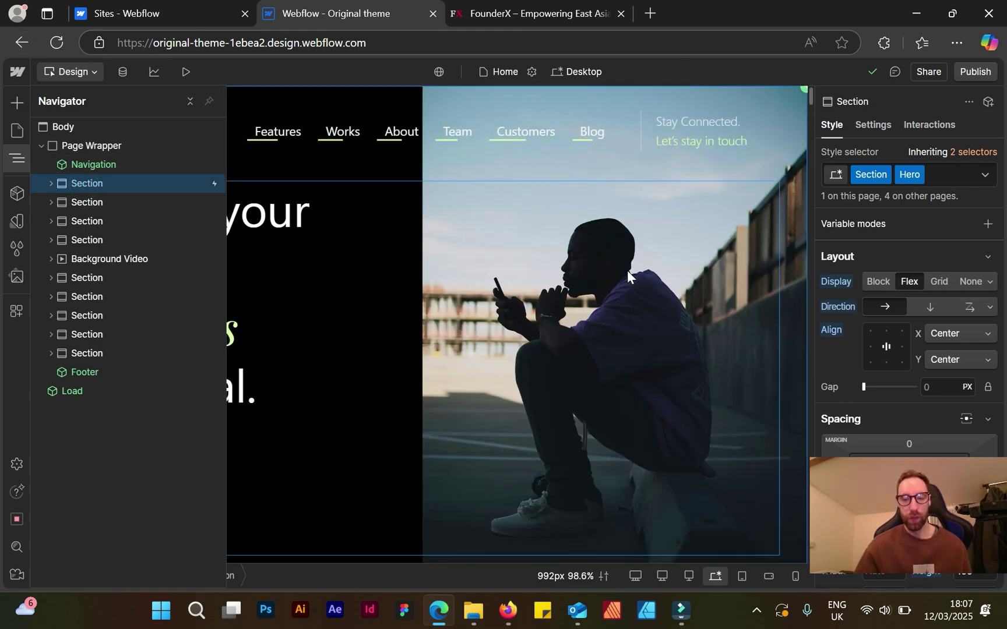
right_click(74, 183)
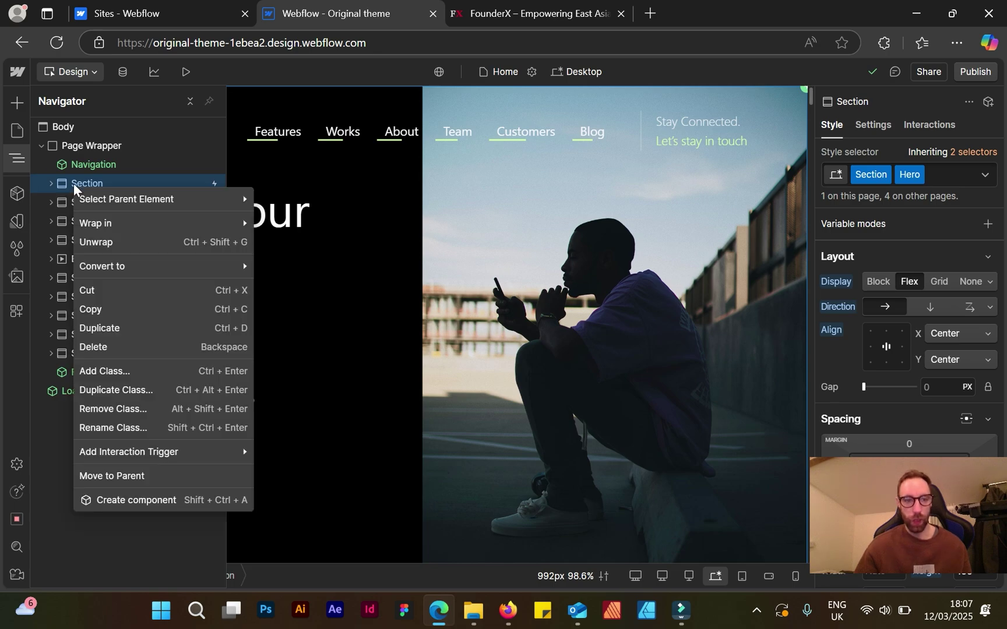
left_click(105, 182)
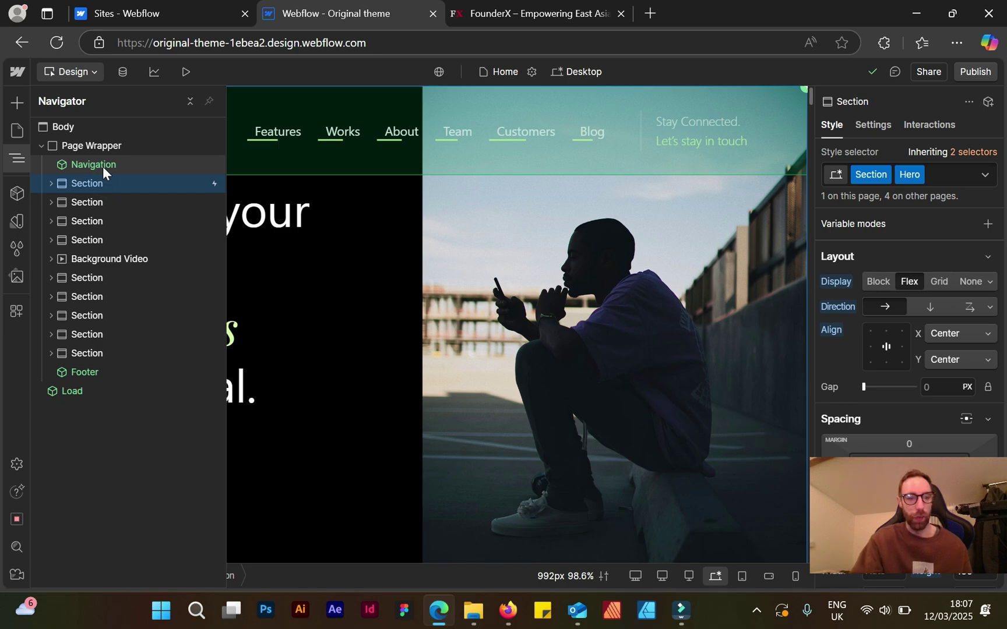
key("Delete")
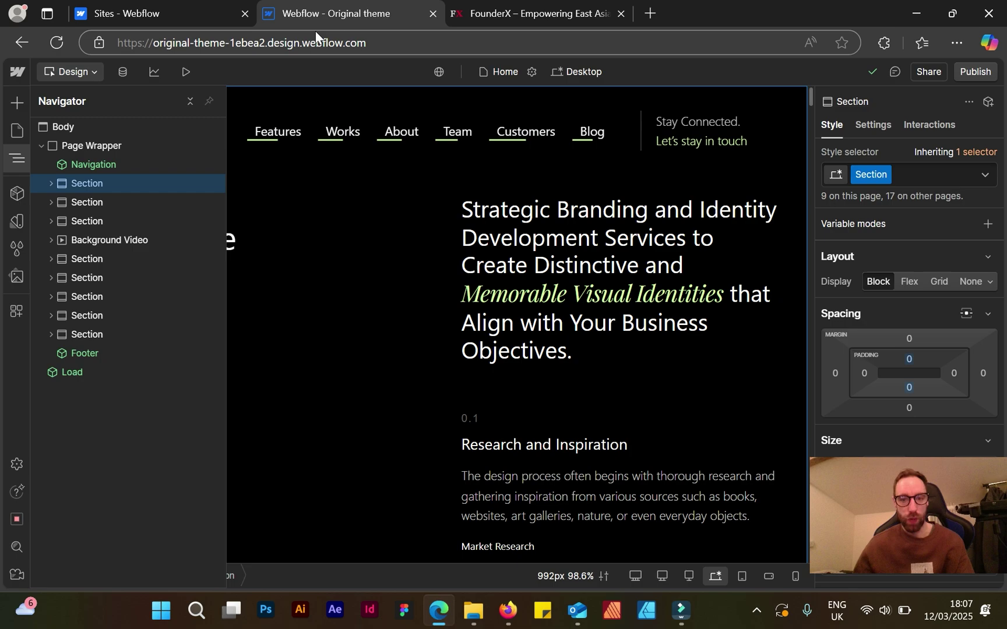
key("ctrl+v")
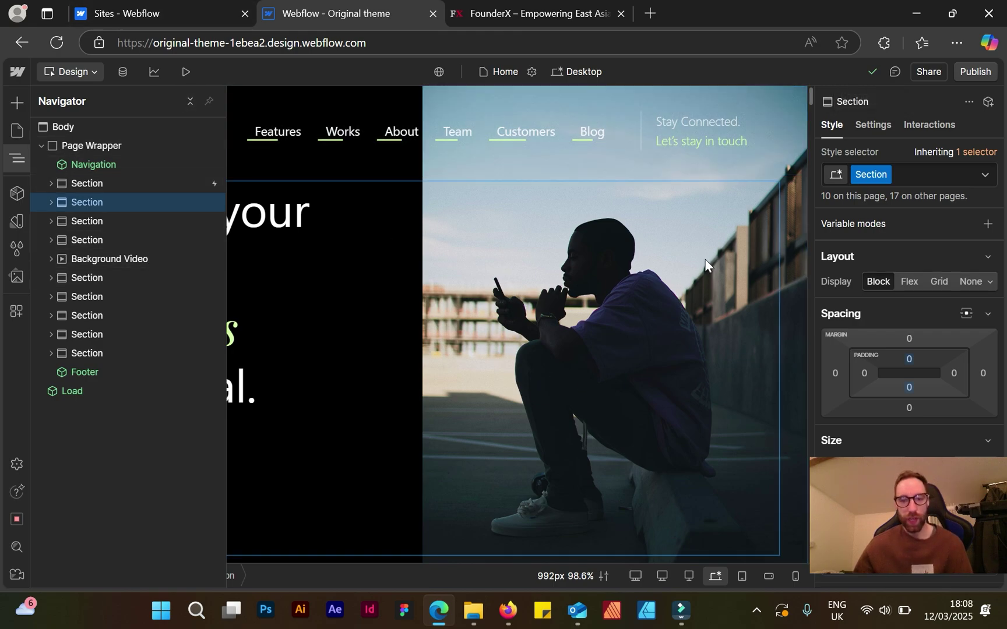
Examine the services content beneath the hero and select the third section in the Navigator to compare its place on the canvas
scroll(703, 259, "down", 5)
scroll(703, 258, "down", 10)
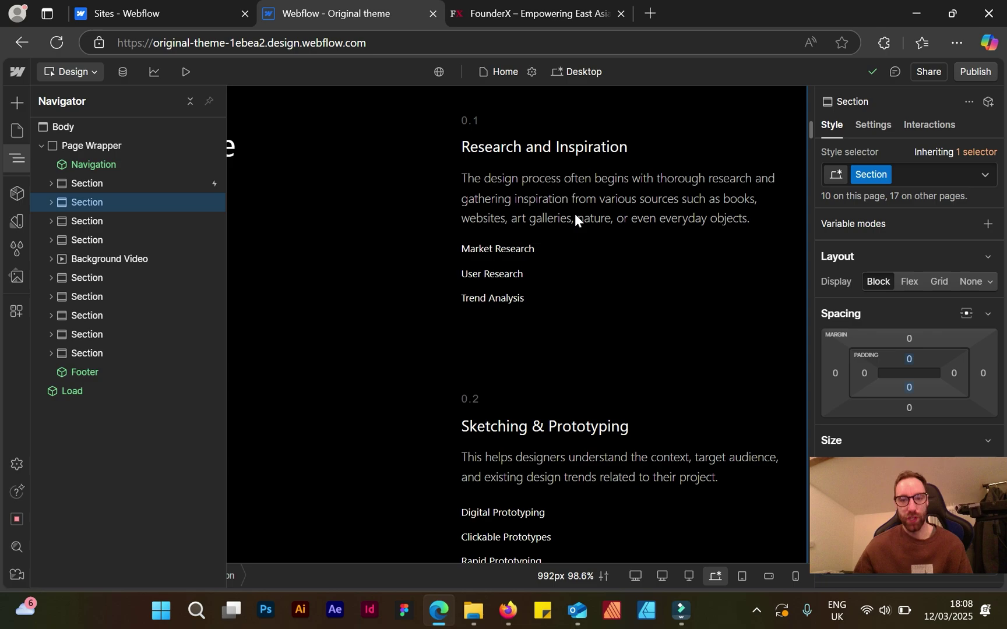
scroll(658, 250, "up", 15)
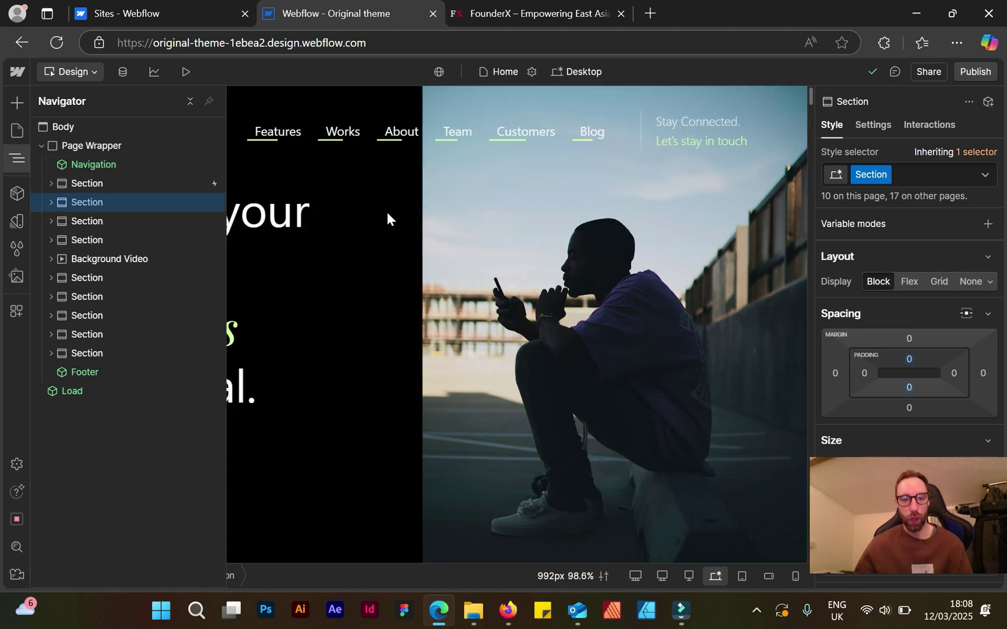
scroll(386, 215, "down", 5)
left_click(112, 220)
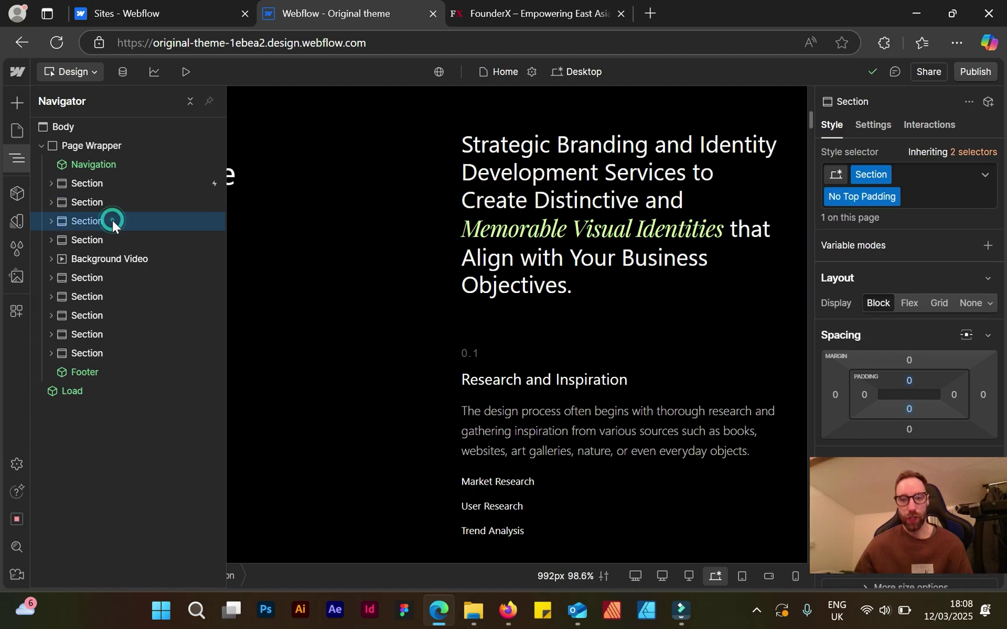
scroll(711, 315, "up", 10)
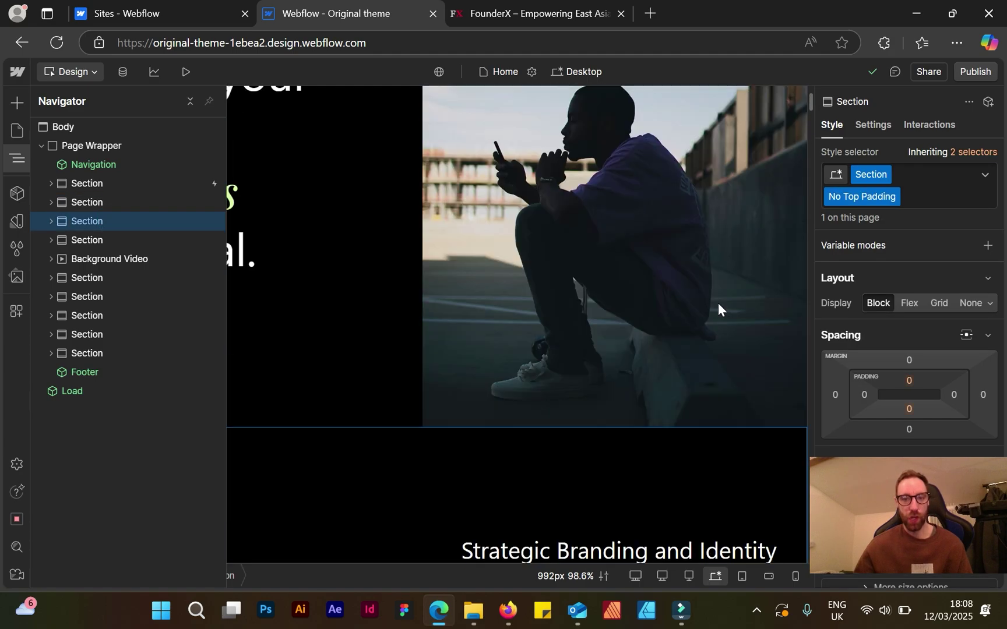
Select the hero section and examine where it ends and the services section begins
left_click(114, 182)
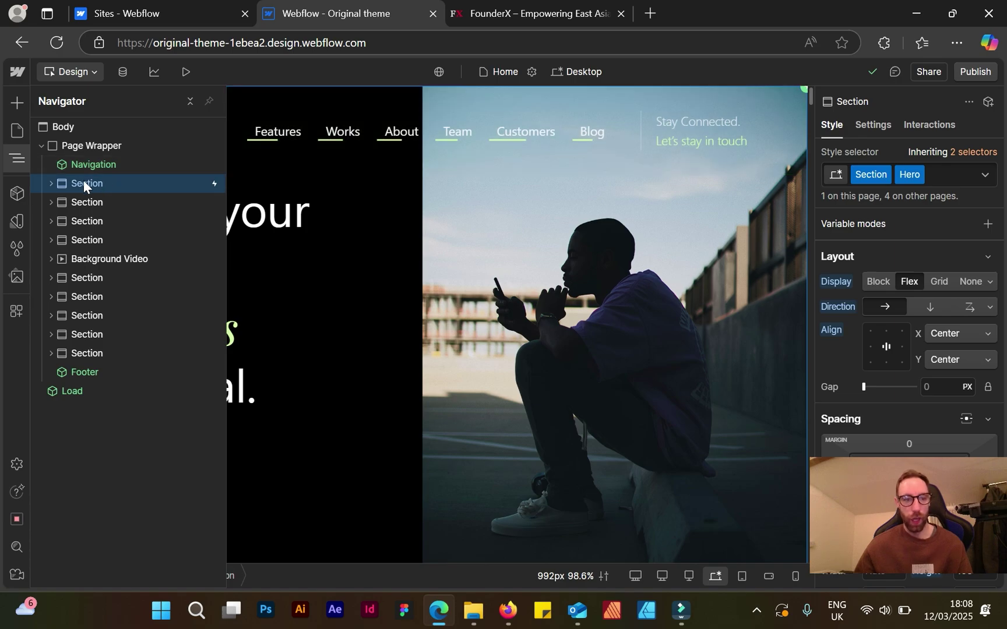
scroll(726, 273, "down", 5)
scroll(723, 278, "down", 8)
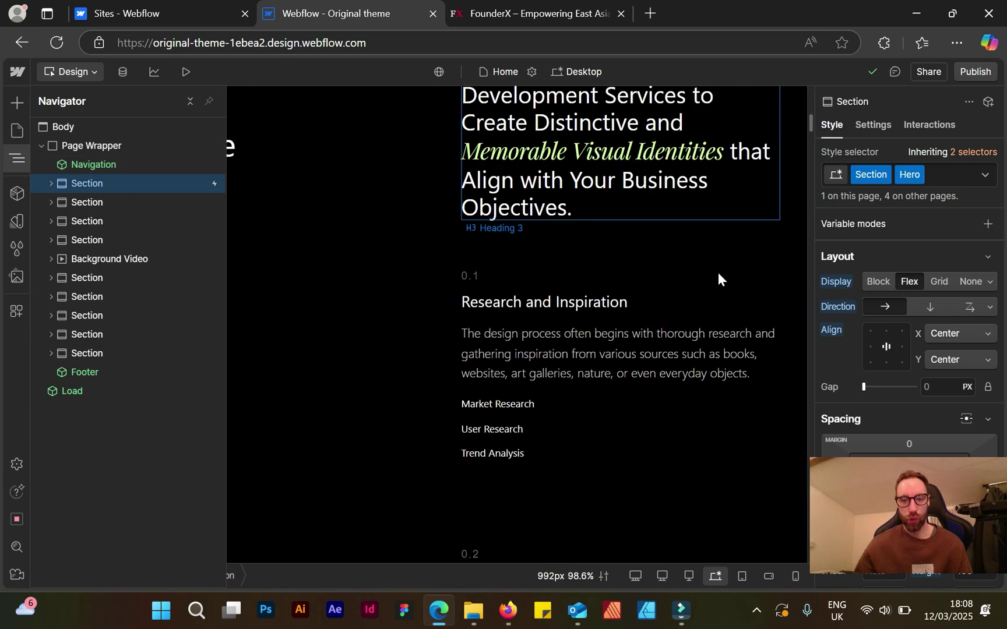
scroll(722, 302, "up", 4)
scroll(729, 283, "up", 10)
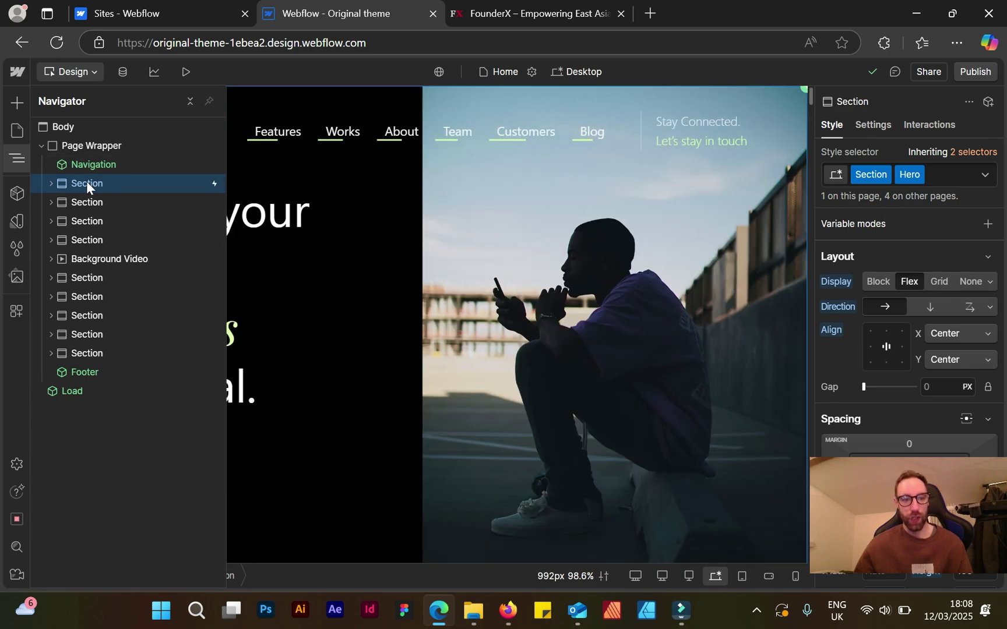
Move the hero section below the services section in the Navigator, and return it to its place under Navigation
mouse_move(85, 182)
left_mouse_down()
mouse_move(151, 186)
mouse_move(139, 202)
mouse_move(128, 184)
mouse_move(99, 205)
mouse_move(99, 181)
left_mouse_up()
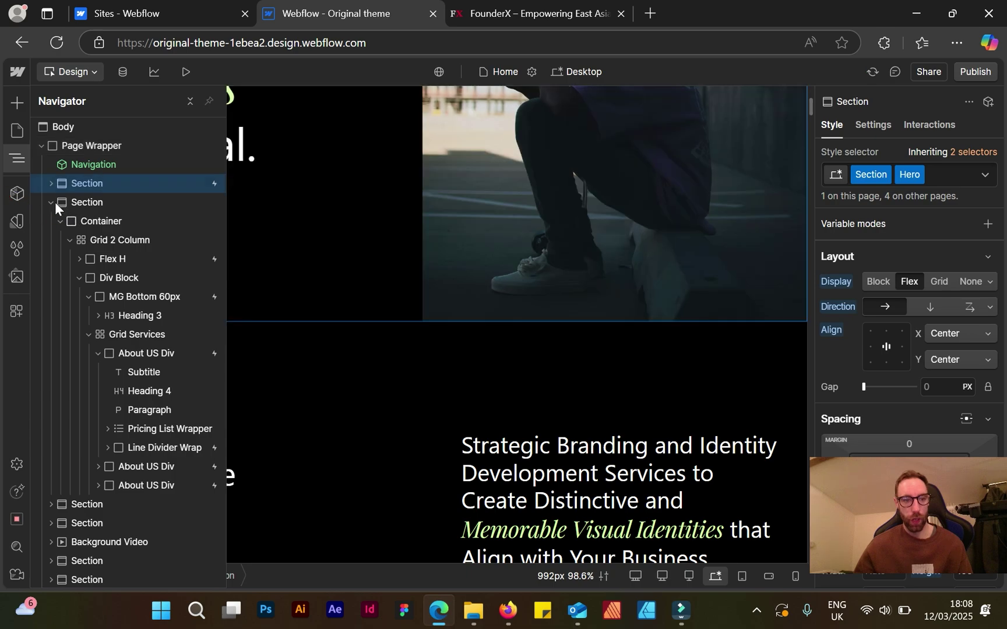
left_click(50, 202)
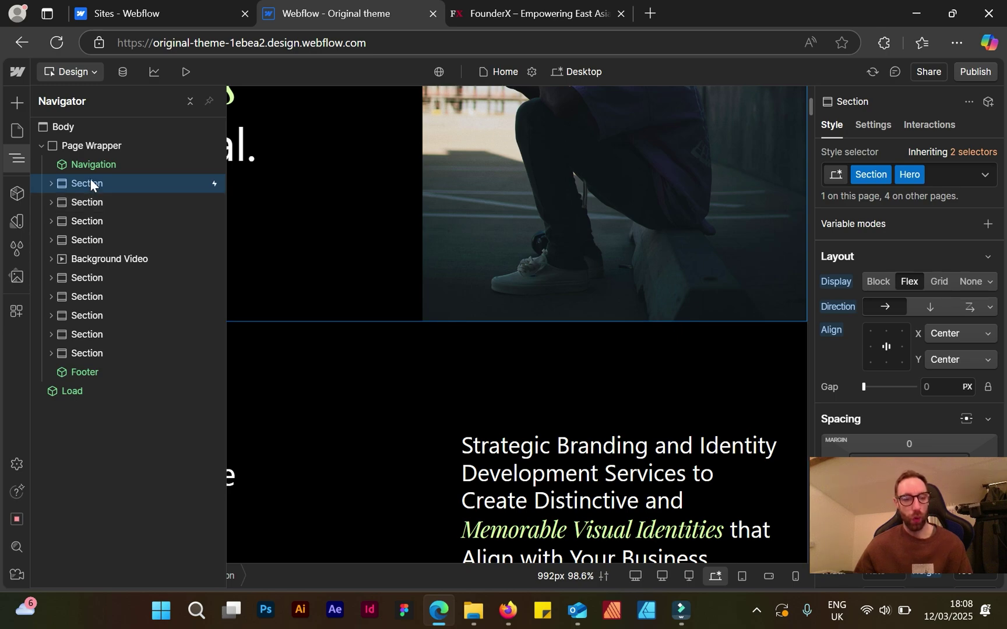
left_click_drag(90, 183, 85, 205)
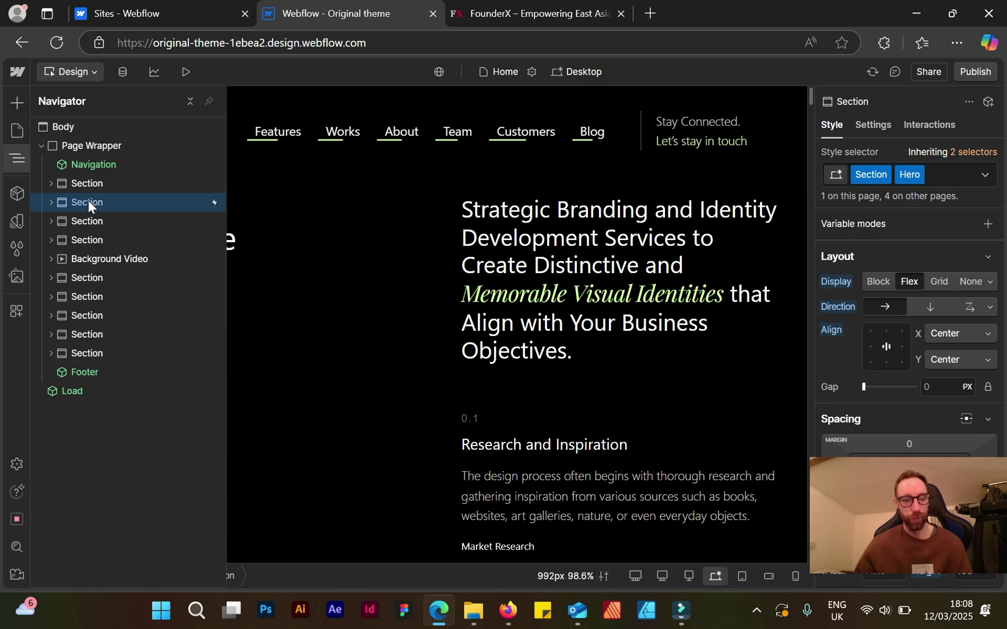
mouse_move(254, 4)
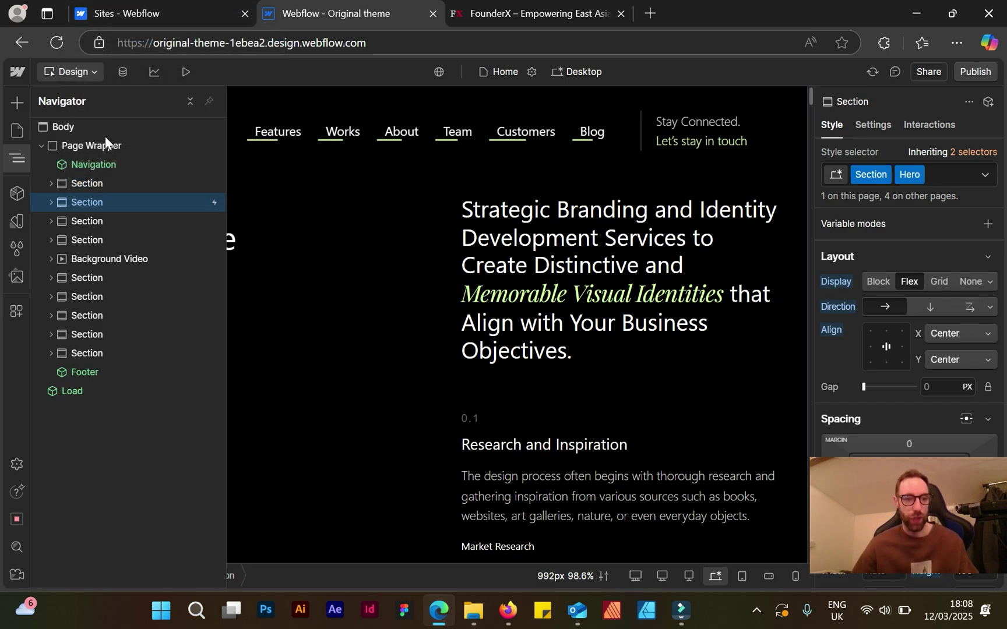
left_click(68, 182)
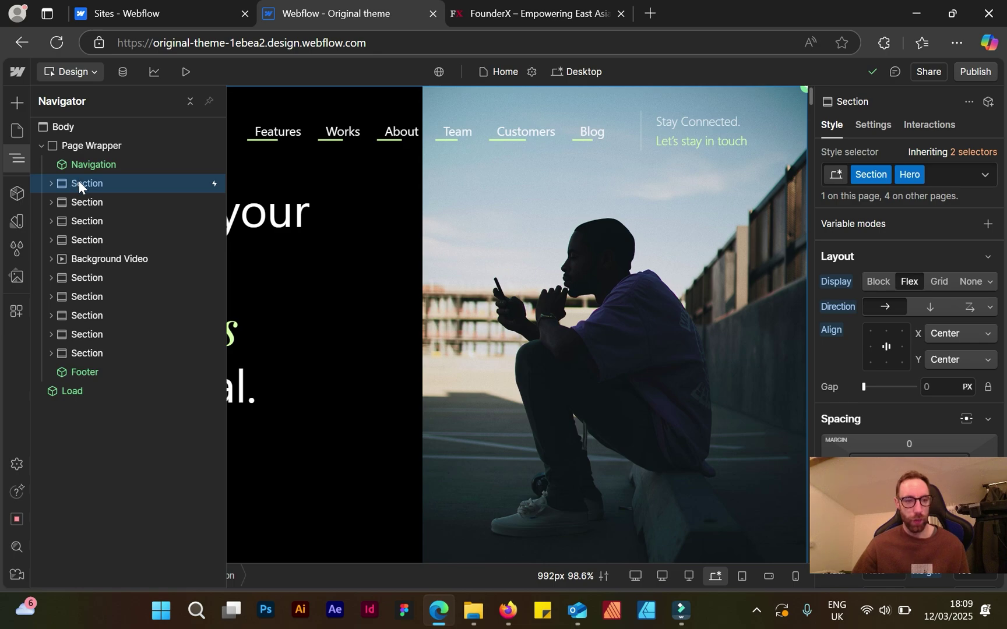
Swap the hero and services sections once more, restore the hero as the first section, and check the canvas order
mouse_move(79, 182)
left_mouse_down()
mouse_move(79, 214)
mouse_move(92, 188)
mouse_move(85, 201)
left_mouse_up()
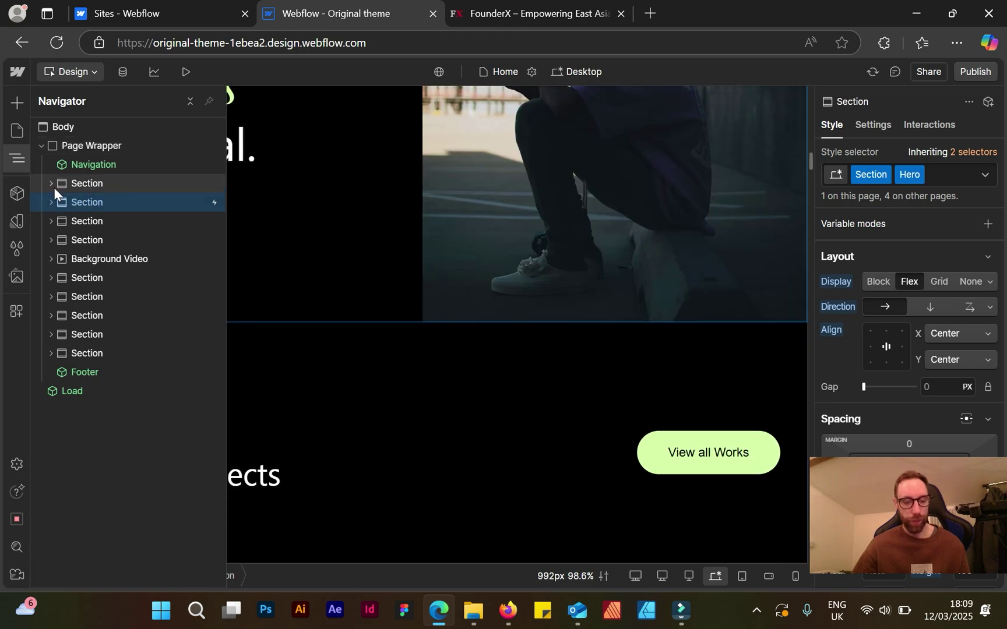
left_click(53, 185)
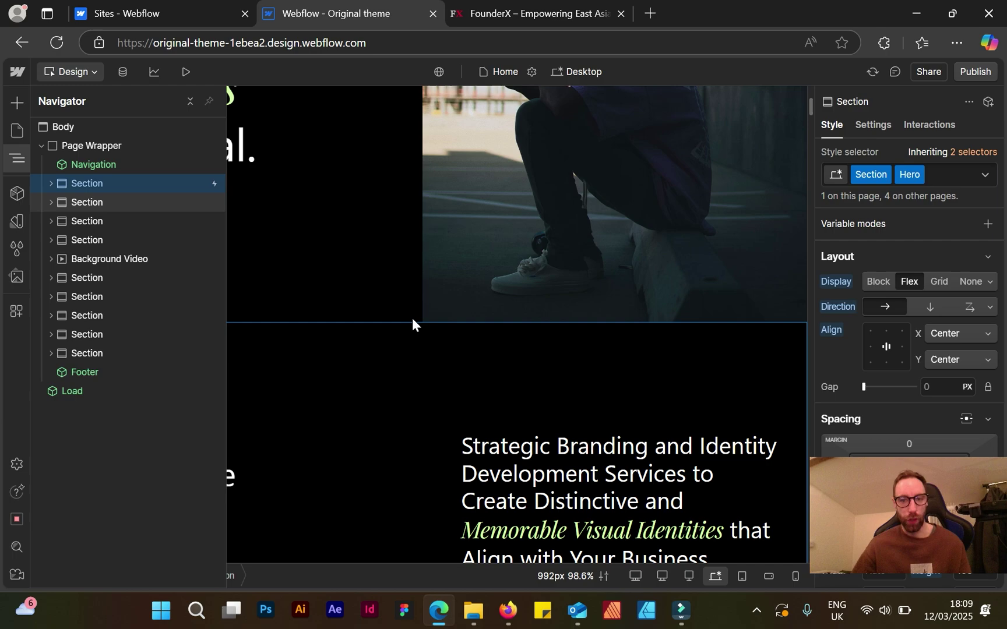
scroll(408, 309, "down", 3)
scroll(396, 302, "up", 3)
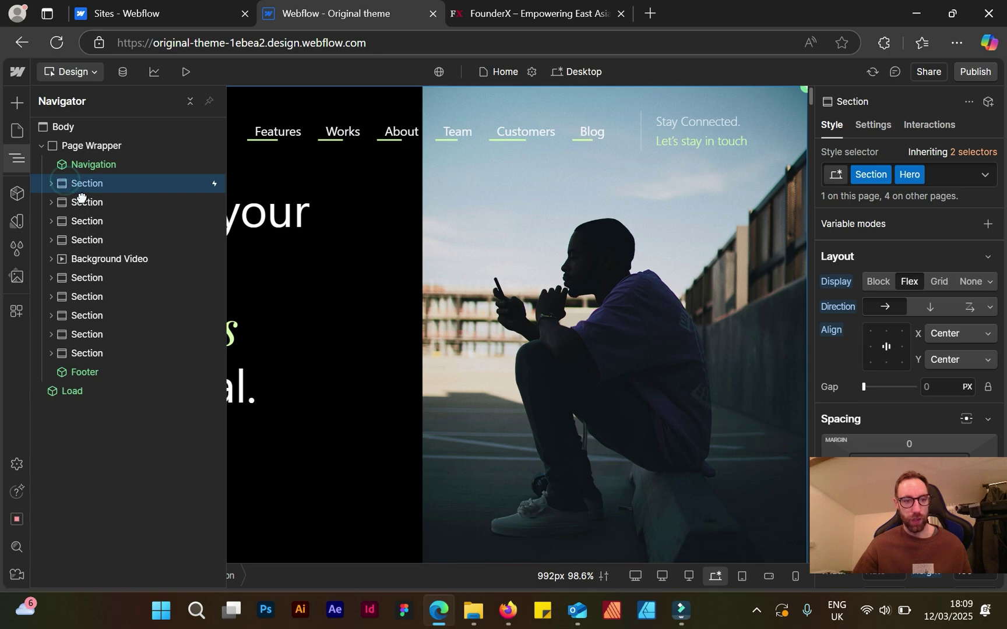
Nest the hero section inside the services section above its Container, and move it back out above that section
left_click_drag(82, 198, 81, 200)
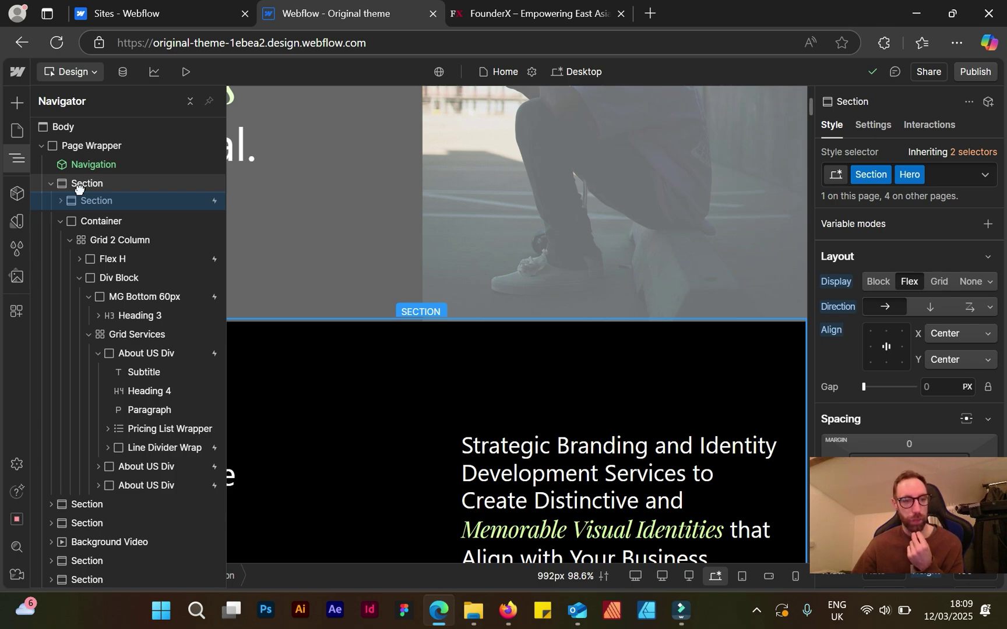
left_click_drag(79, 189, 68, 188)
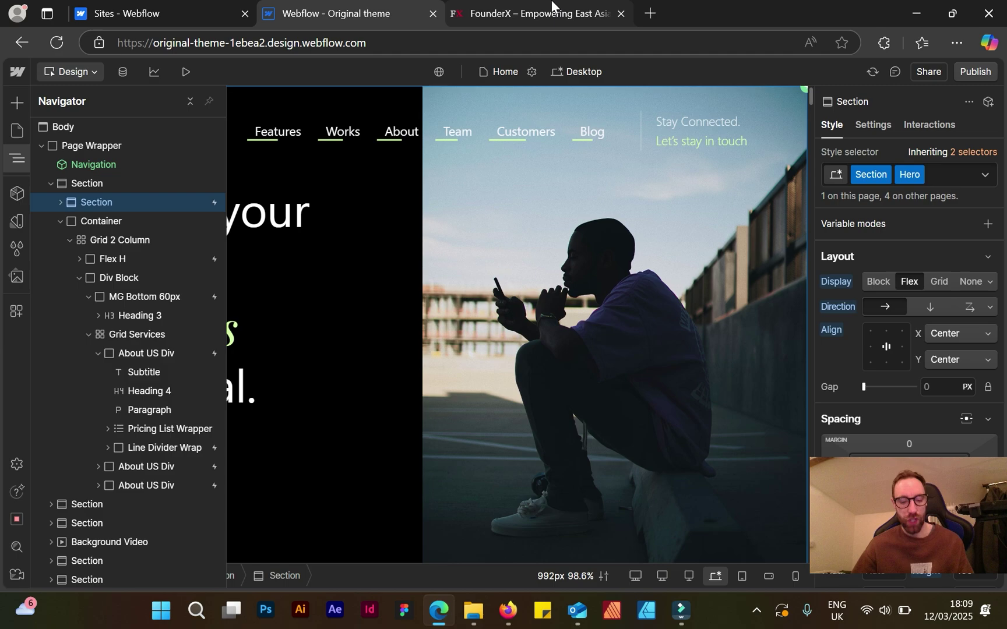
mouse_move(546, 5)
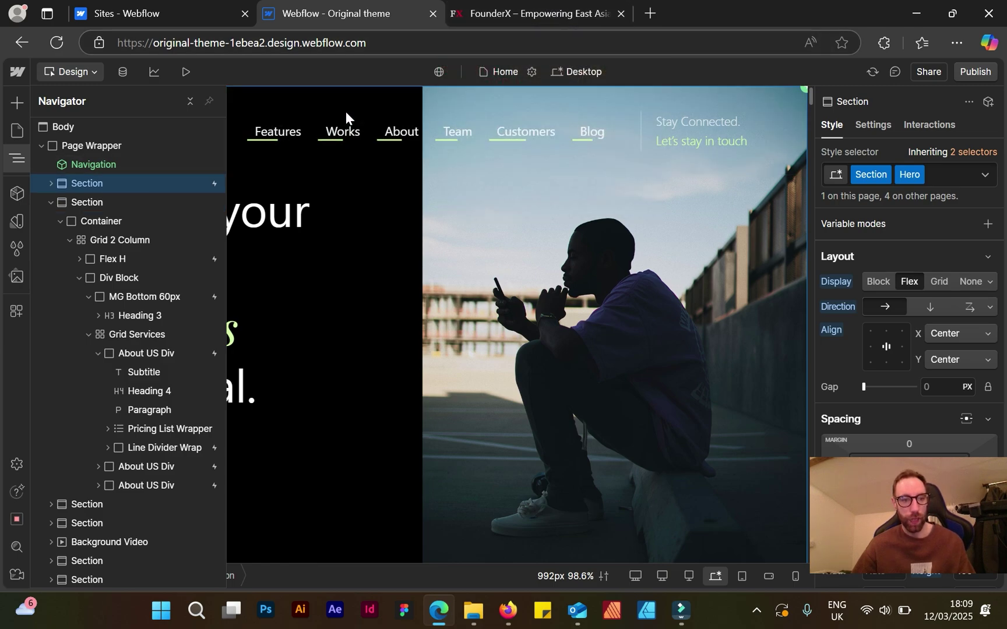
Collapse the services section and undo all the section moves
left_click(51, 202)
key("ctrl+z")
key("ctrl+z")
key("ctrl+z")
key("ctrl+z")
key("ctrl+z")
key("ctrl+z")
key("ctrl+z")
key("ctrl+z")
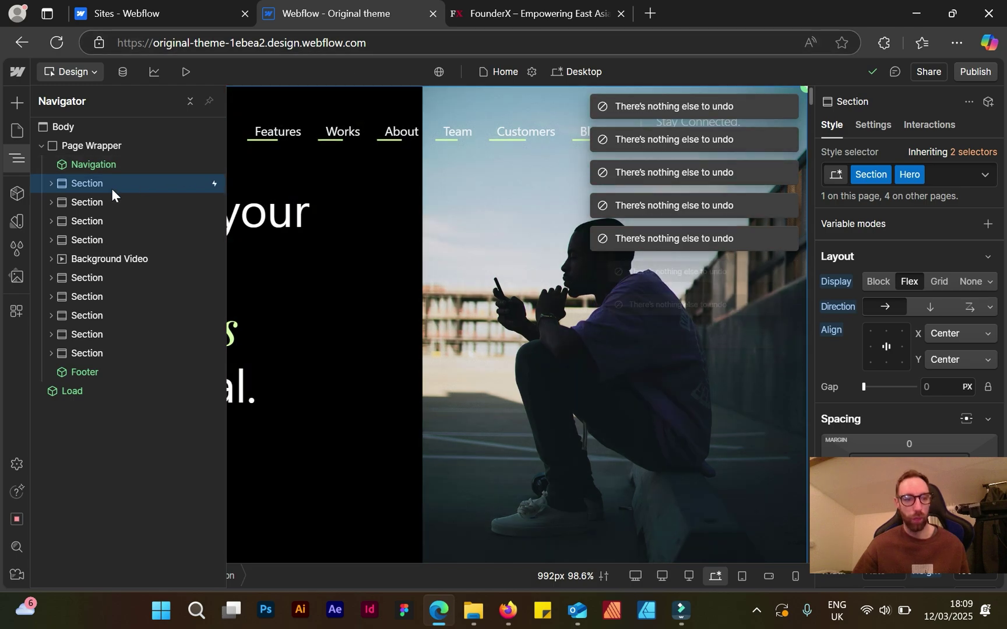
Select the hero and services sections alternately, ending on services, and examine the services content on the canvas
left_click(109, 202)
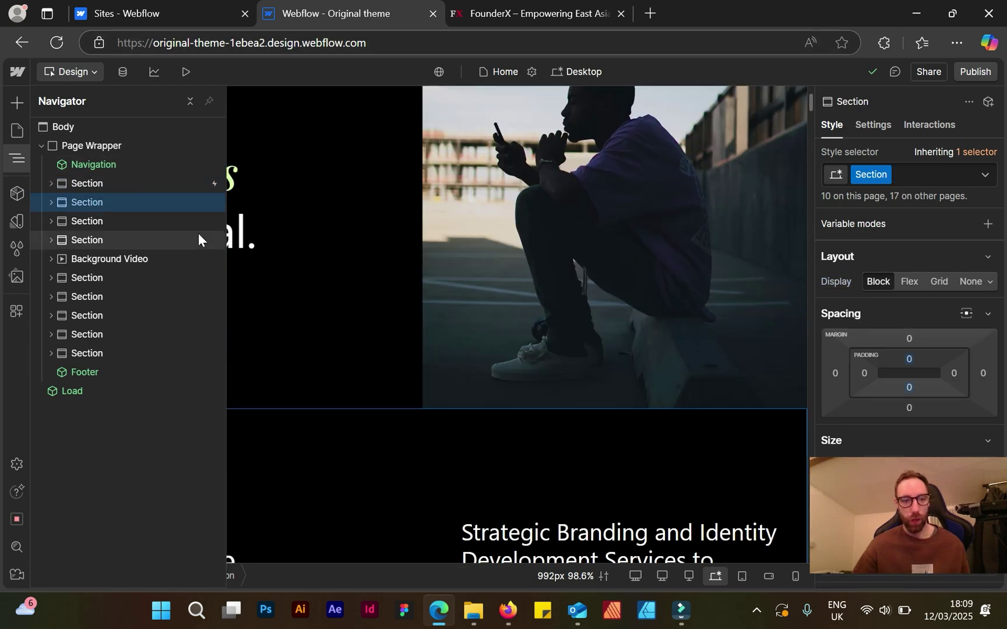
left_click(80, 180)
left_click(87, 200)
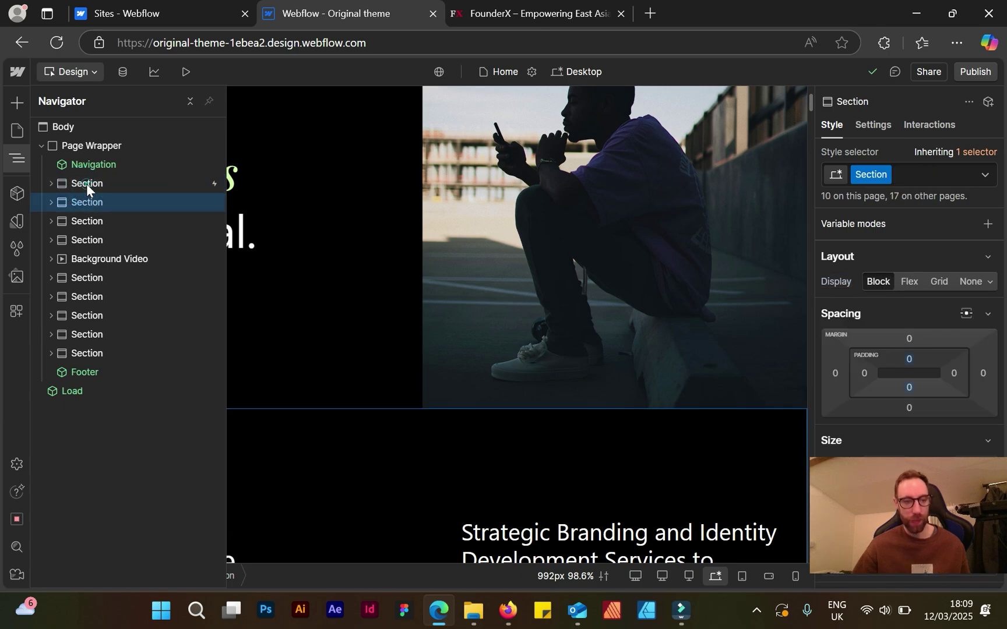
left_click(86, 184)
left_click(84, 196)
scroll(418, 291, "down", 5)
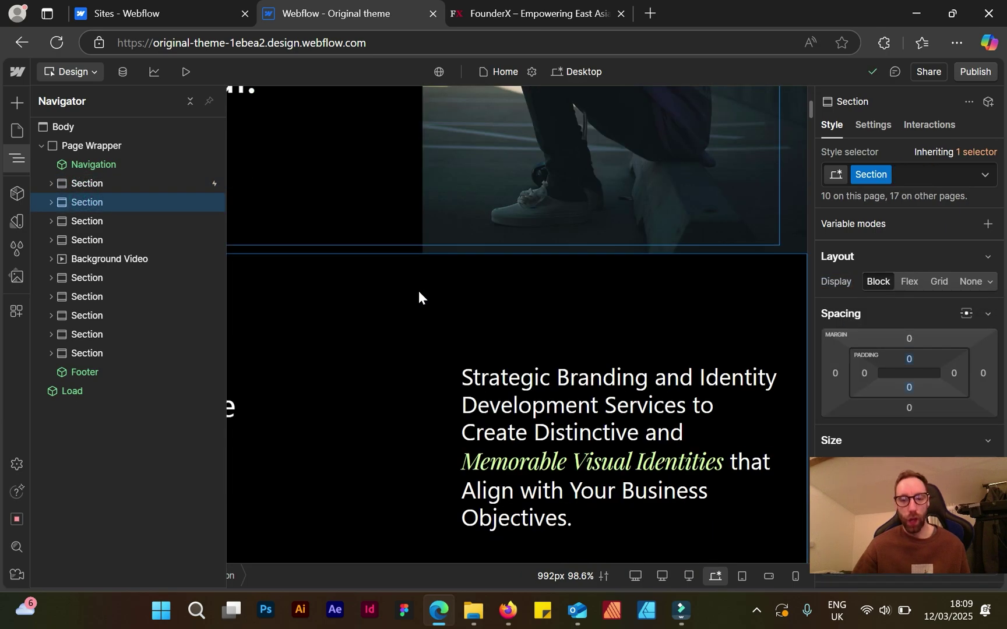
scroll(601, 315, "down", 3)
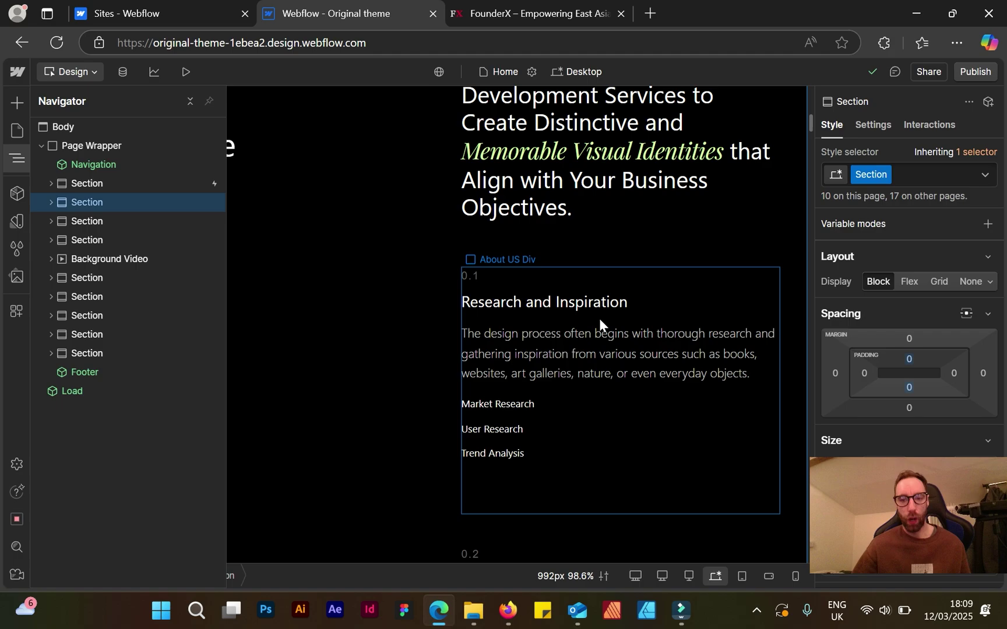
Close the Navigator and review the homepage from the hero through the Our Experise services to the Explore Projects section
left_click(14, 160)
scroll(309, 280, "up", 10)
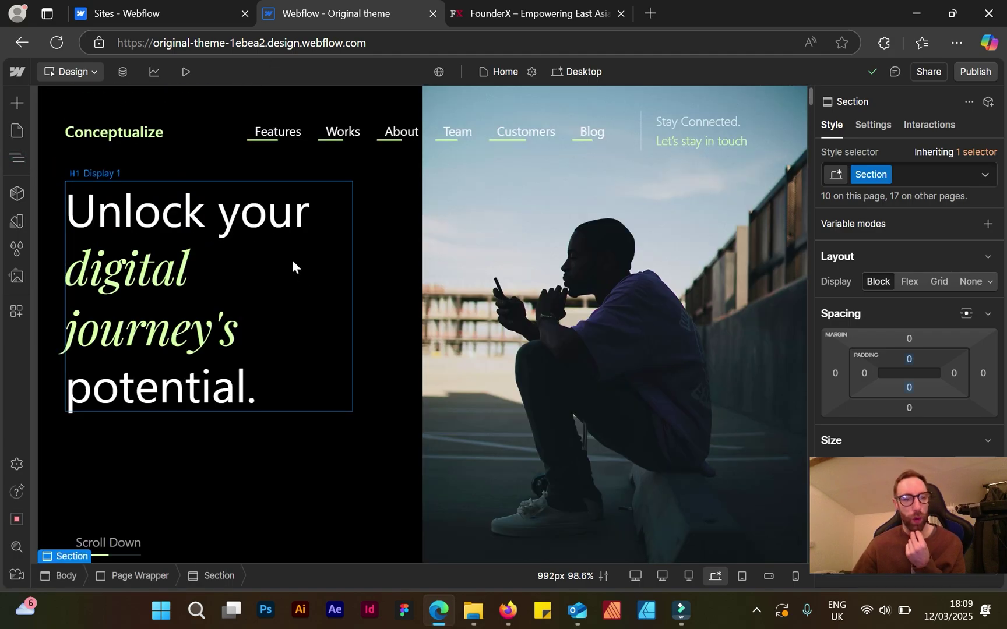
scroll(290, 260, "down", 15)
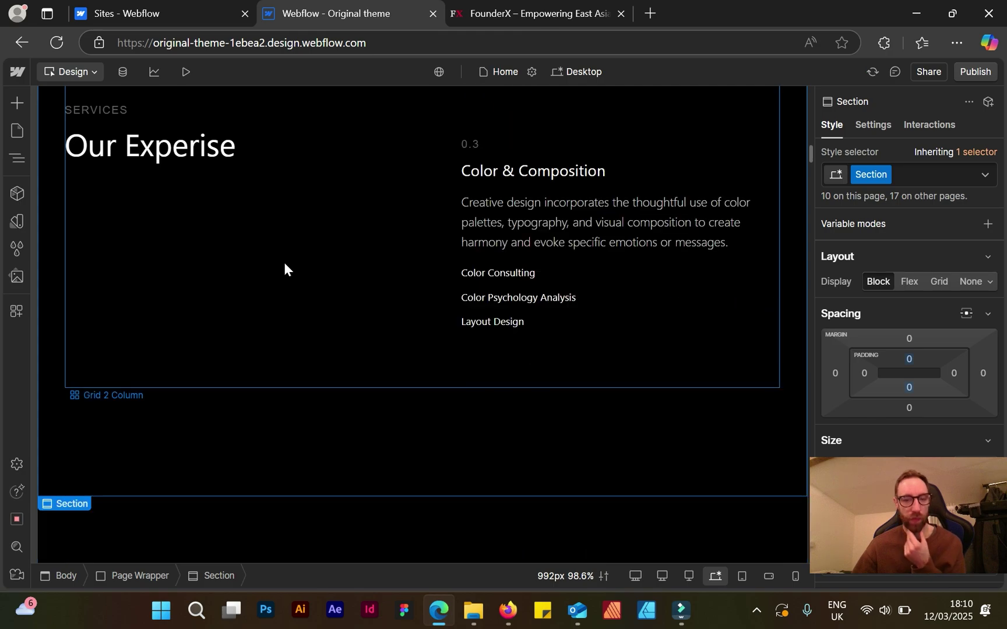
scroll(284, 265, "down", 4)
scroll(271, 266, "up", 4)
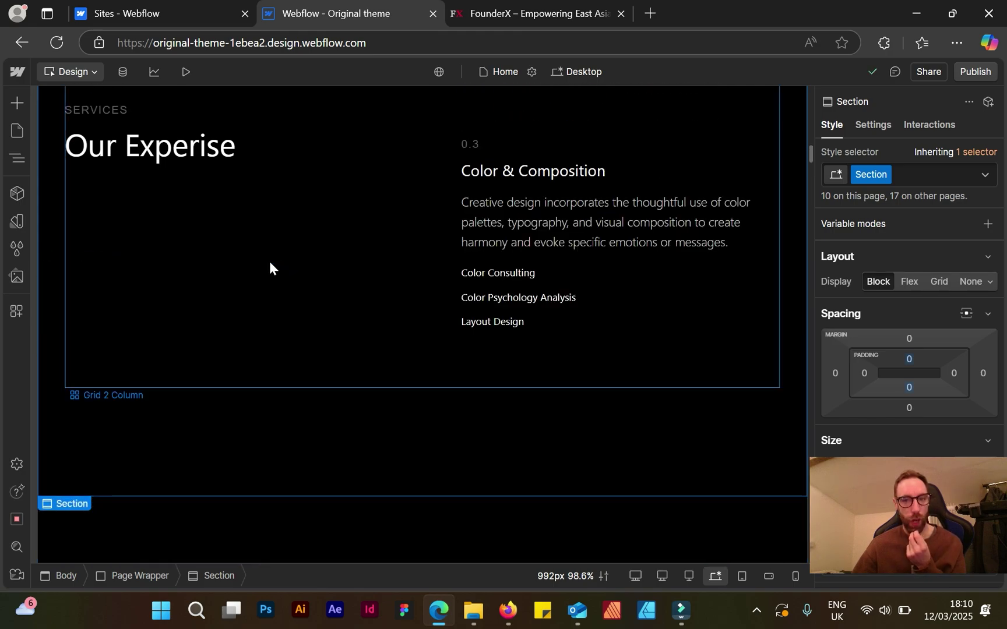
scroll(269, 262, "down", 16)
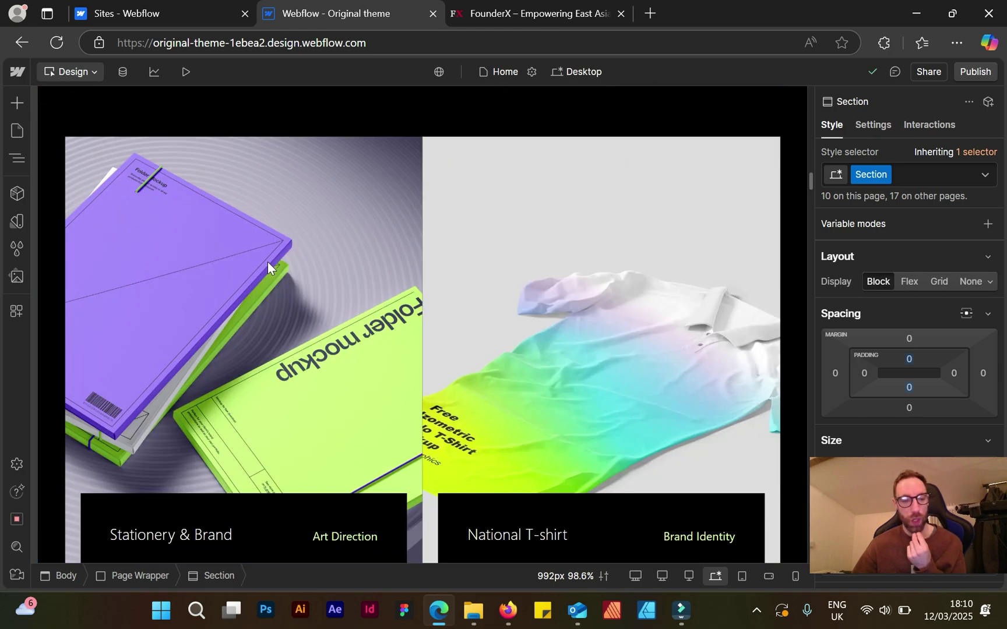
scroll(260, 263, "up", 6)
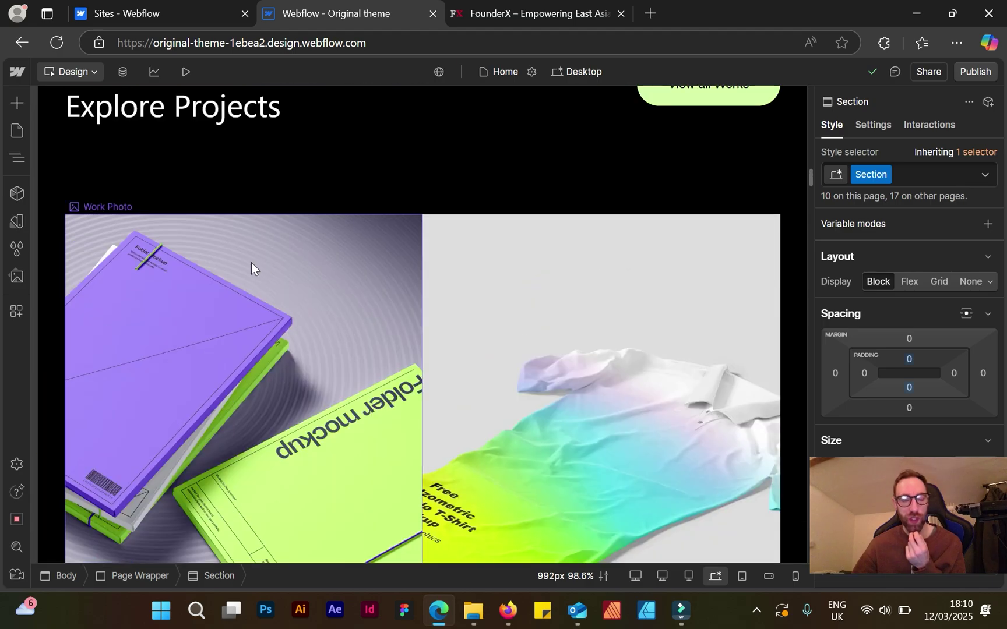
scroll(242, 265, "down", 12)
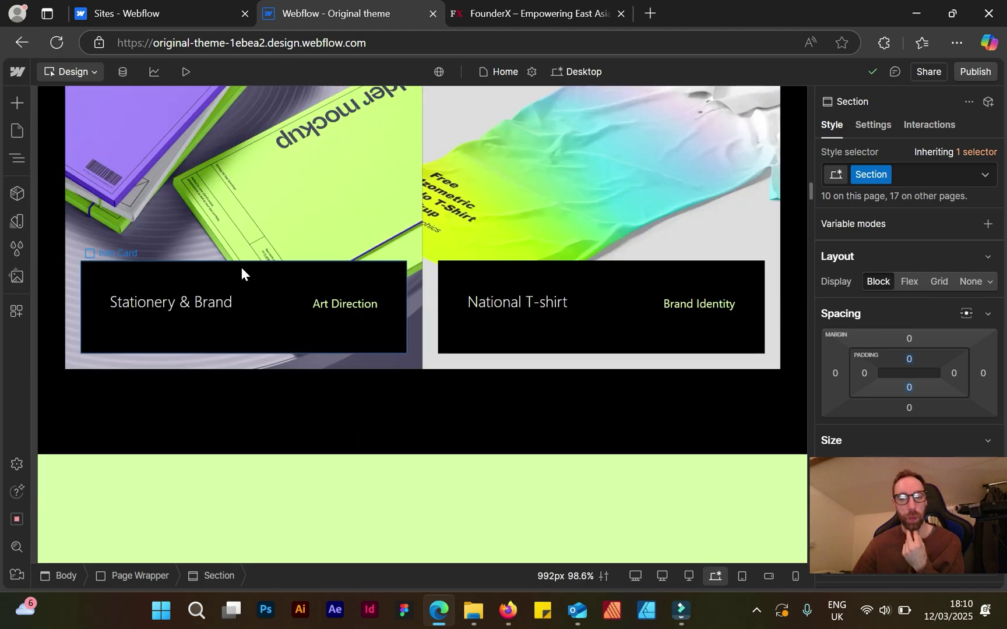
Examine the homepage's sponsor, background video, The Power of Teamwork and co-founder profile sections
scroll(240, 268, "down", 5)
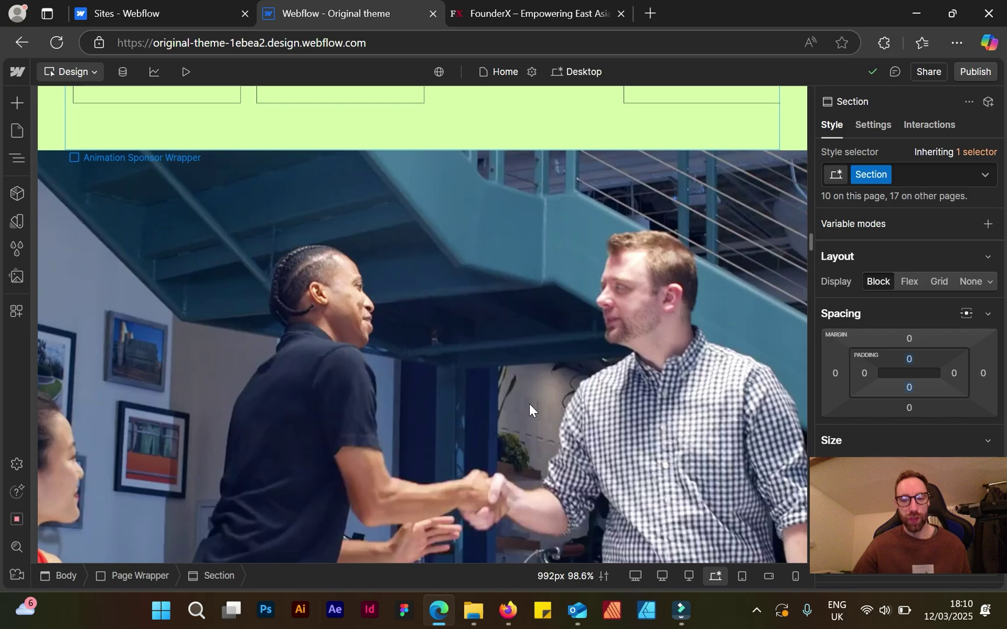
scroll(550, 452, "down", 8)
scroll(550, 452, "down", 4)
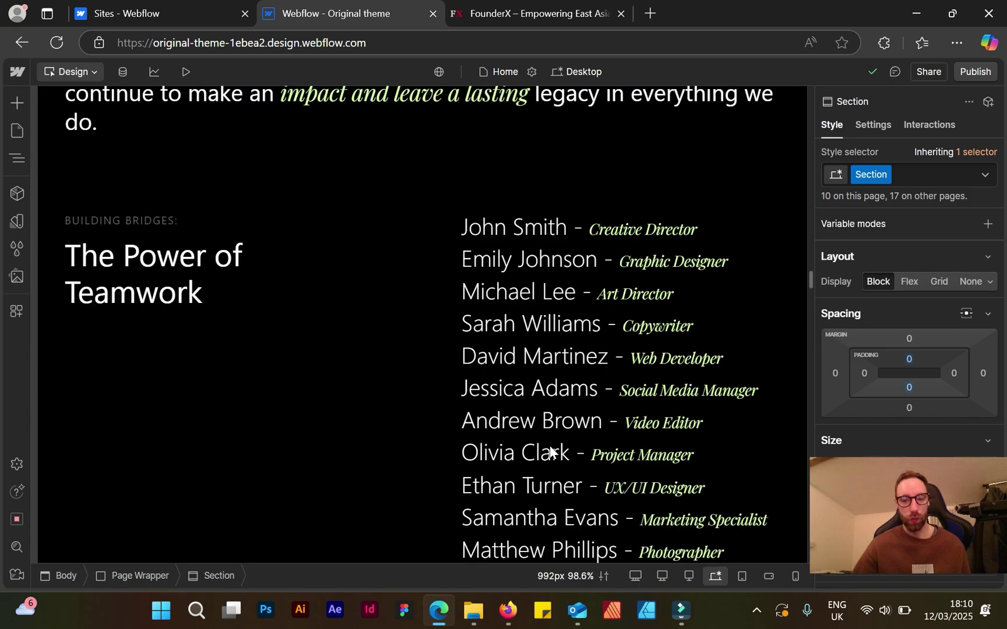
scroll(550, 452, "down", 9)
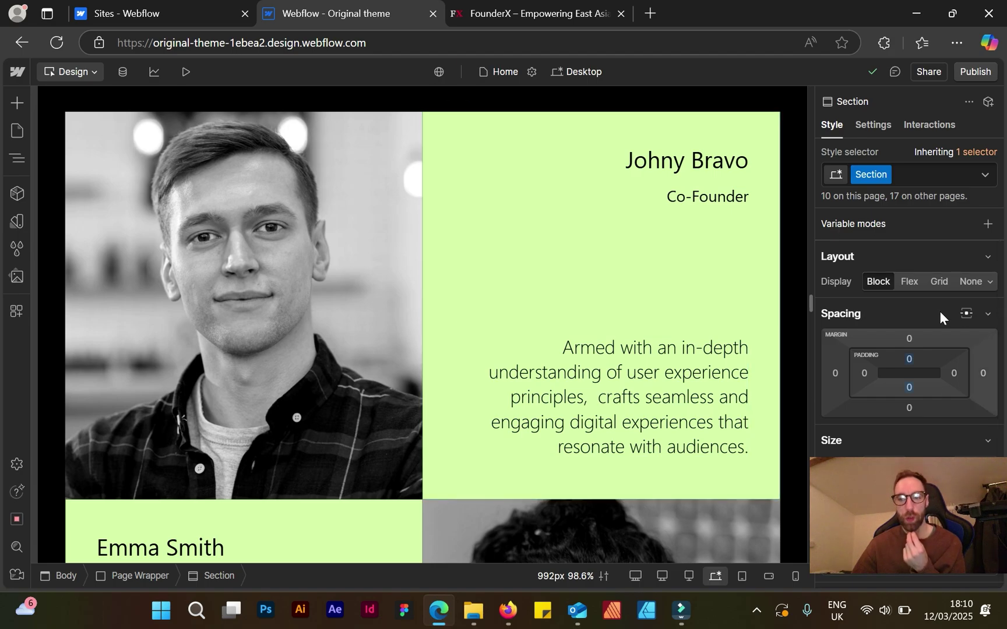
scroll(723, 298, "down", 9)
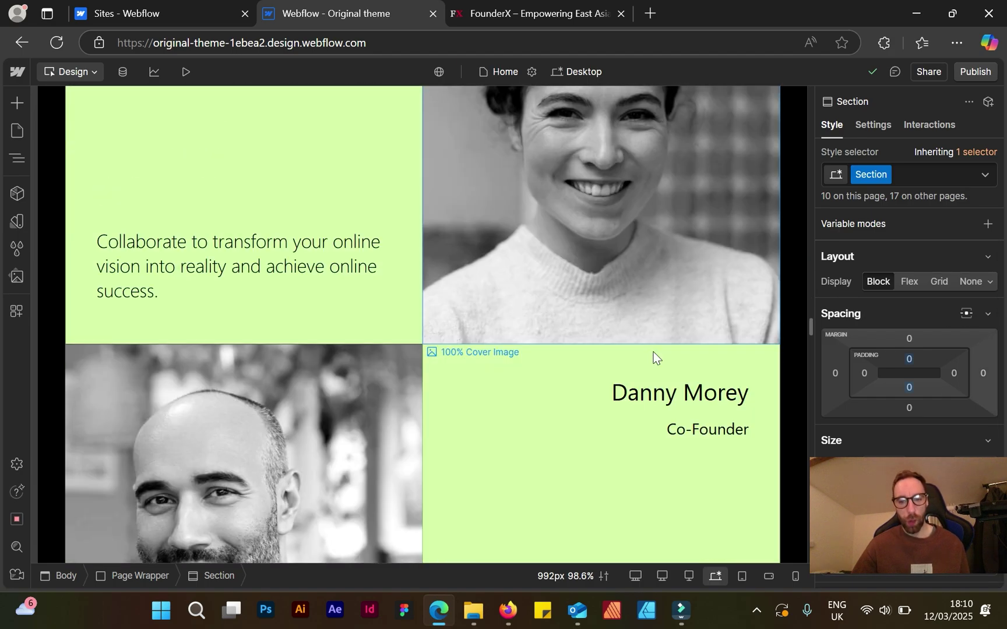
scroll(654, 356, "down", 6)
scroll(654, 356, "down", 3)
Compare the live FounderX hero and Startup Service sections with the original theme's Accomplished and acclaimed, teamwork and foundational core values sections
left_click(498, 12)
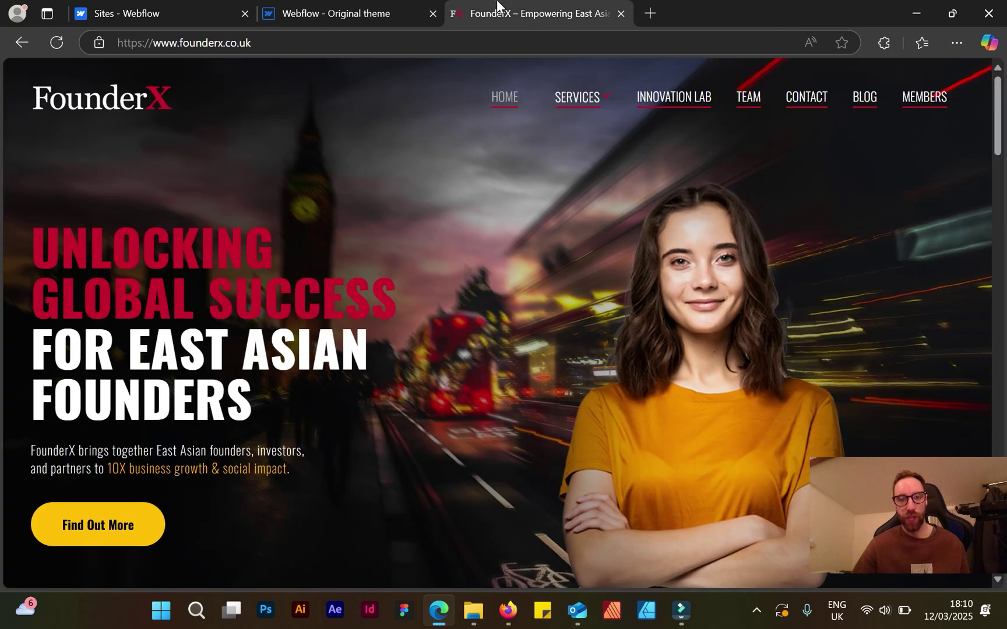
scroll(534, 324, "down", 6)
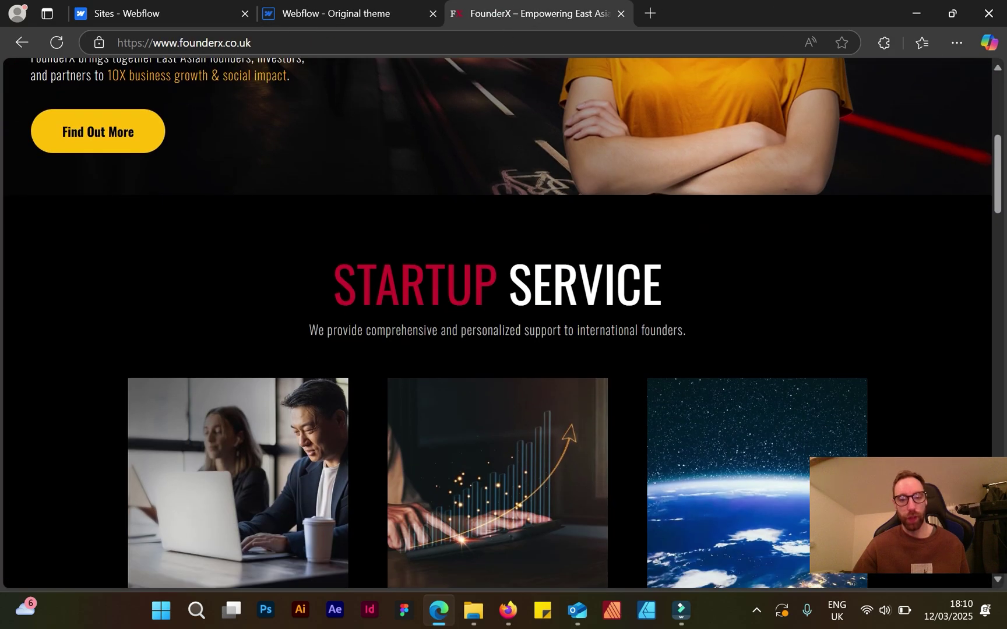
scroll(534, 323, "down", 6)
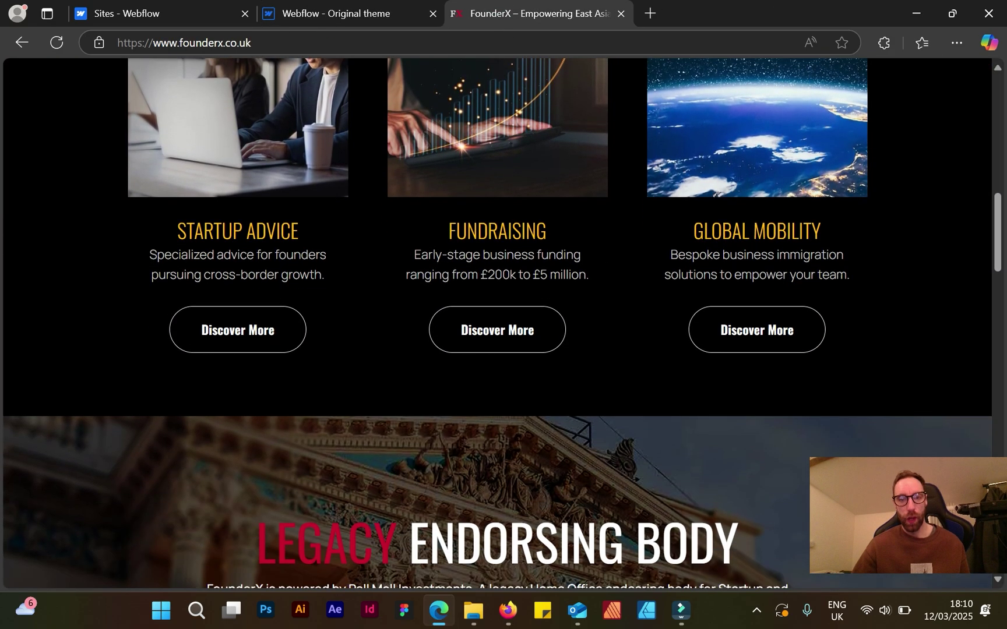
left_click(407, 7)
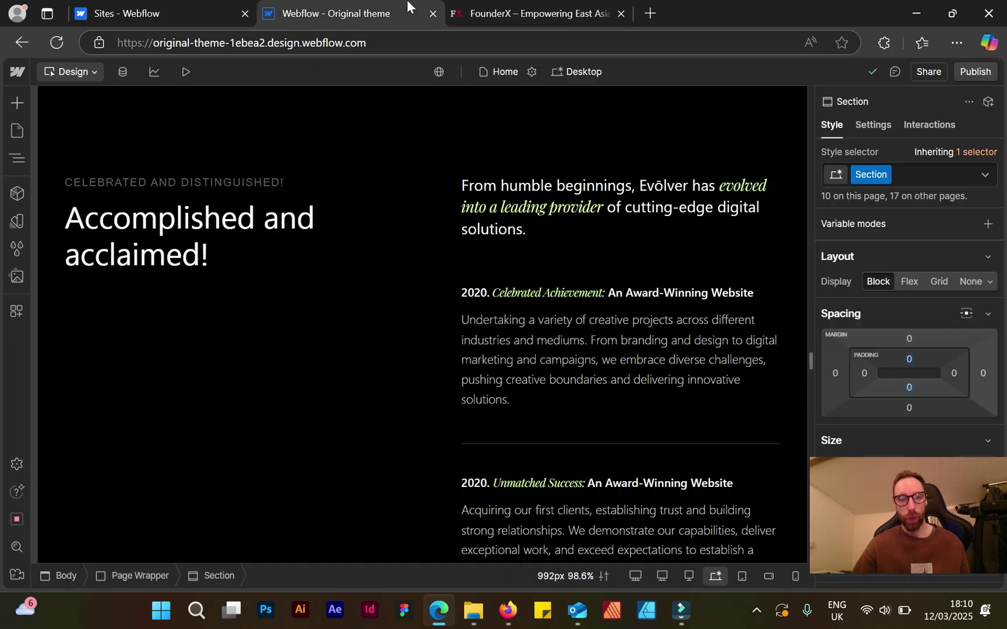
scroll(319, 271, "down", 15)
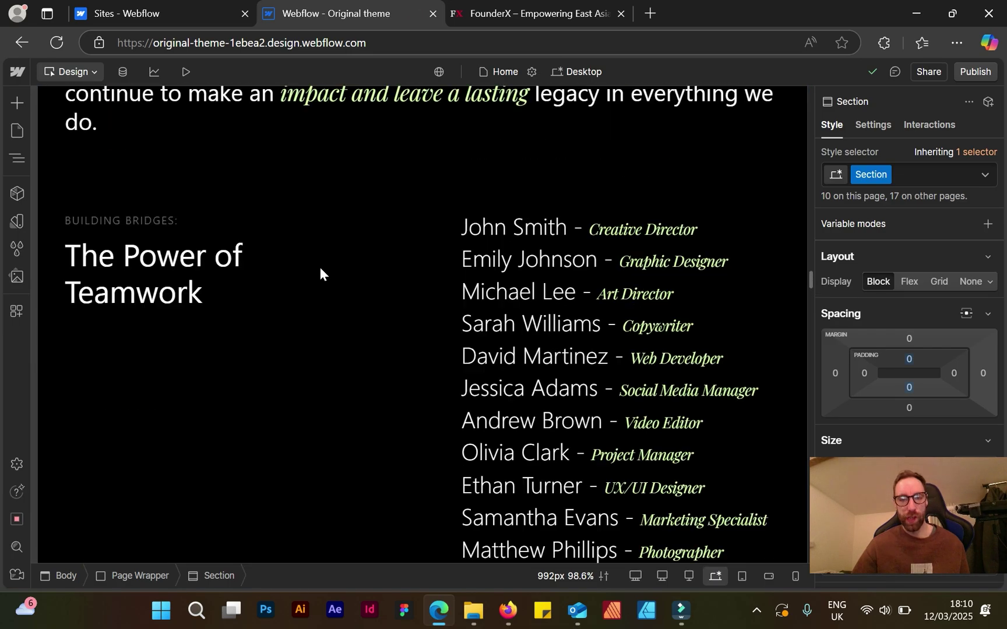
scroll(320, 273, "up", 15)
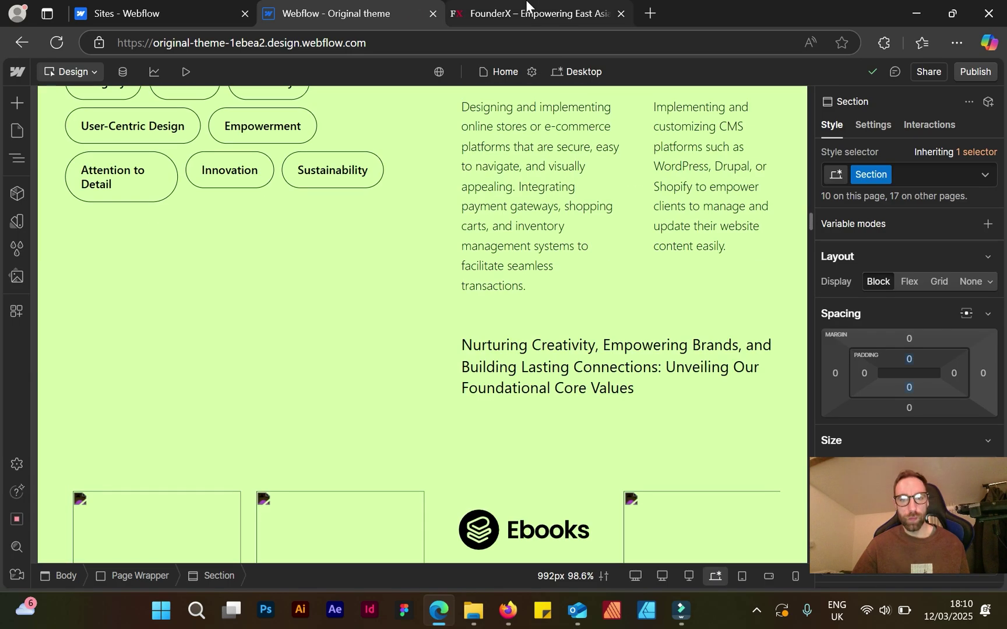
Examine the live FounderX site's Legacy Endorsing Body banner and compare it with the original theme's homepage sections
left_click(513, 8)
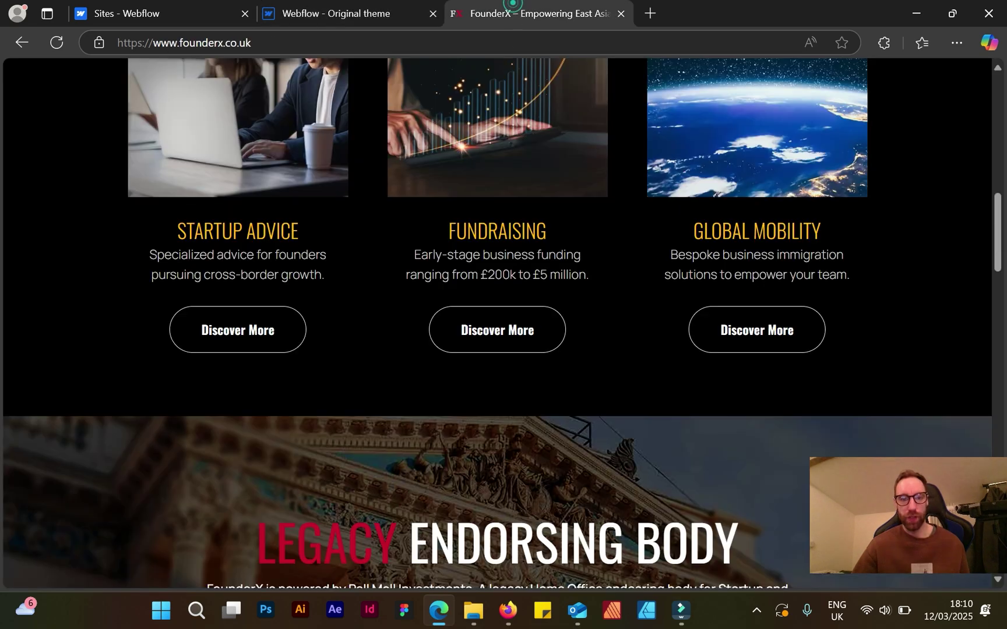
scroll(502, 324, "down", 4)
scroll(494, 256, "down", 7)
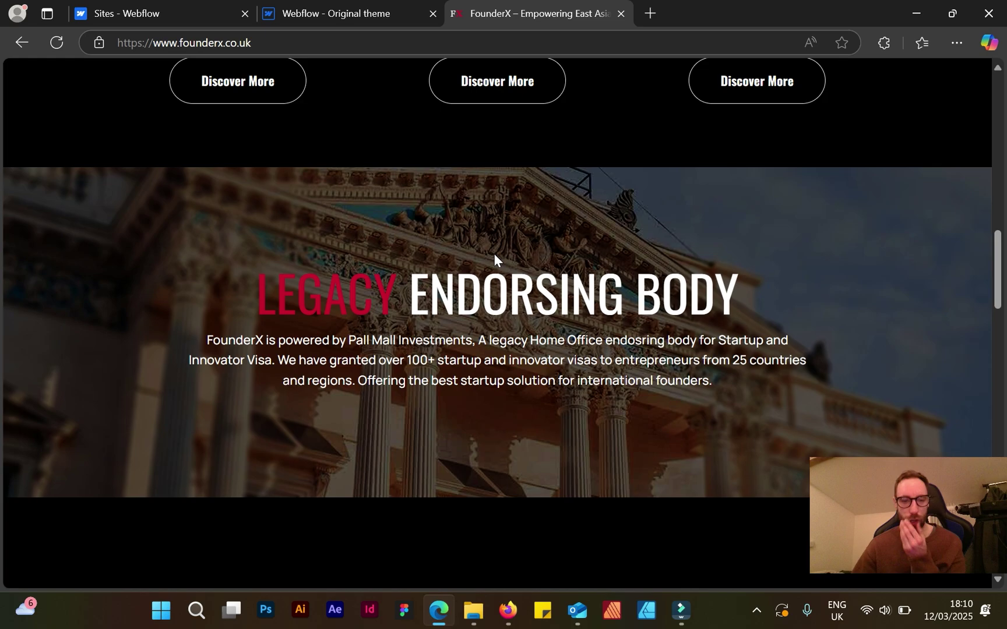
scroll(492, 254, "up", 3)
scroll(491, 255, "down", 5)
left_click(335, 13)
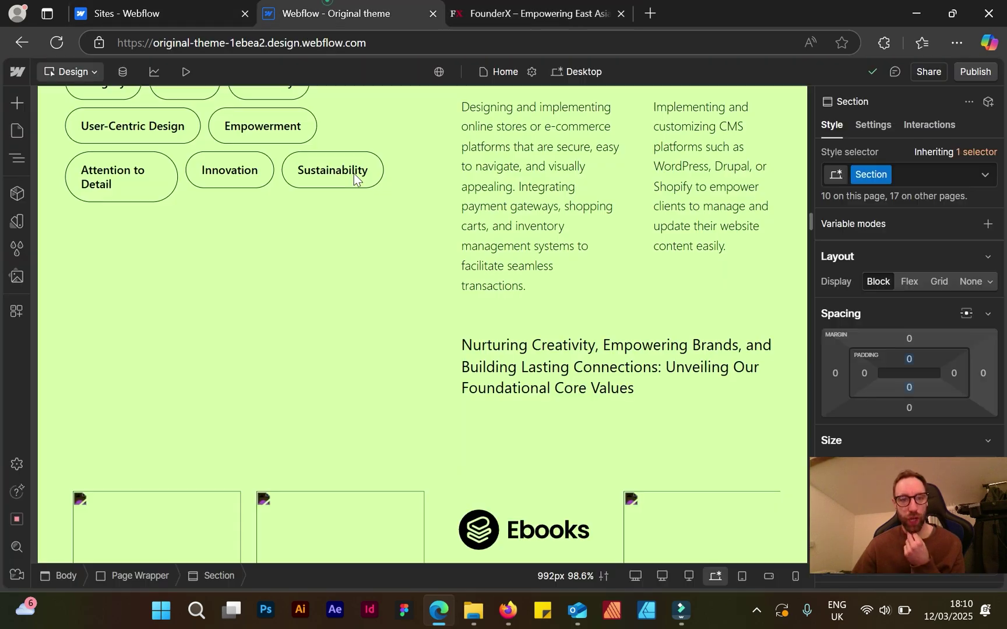
scroll(385, 257, "up", 10)
Compare the live site's Our Track Record section with the original theme's Stationery & Brand and National T-shirt project section
left_click(483, 22)
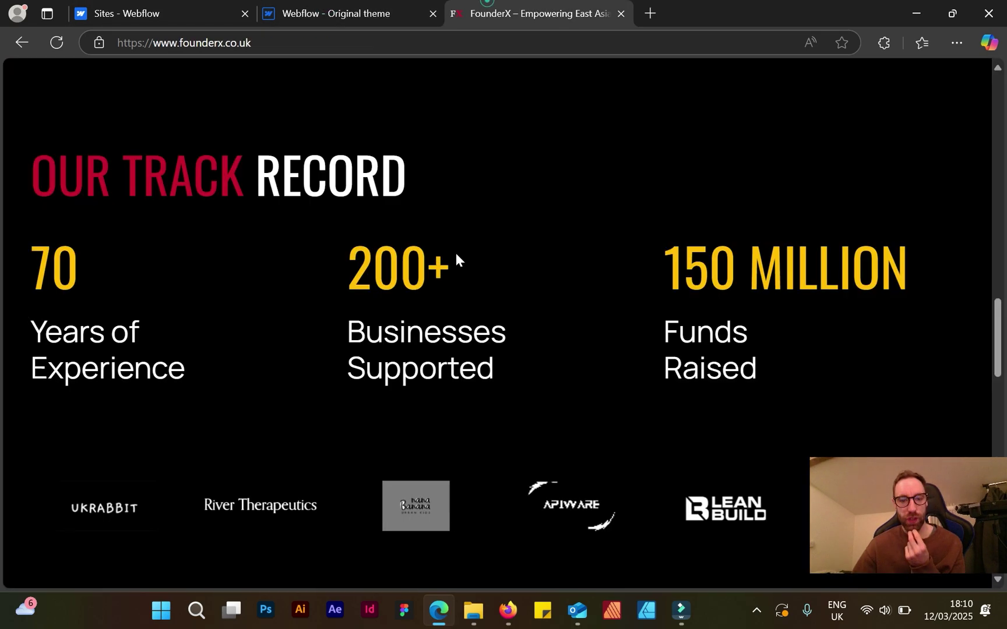
scroll(454, 260, "down", 2)
scroll(452, 251, "up", 3)
left_click(336, 17)
scroll(488, 287, "down", 5)
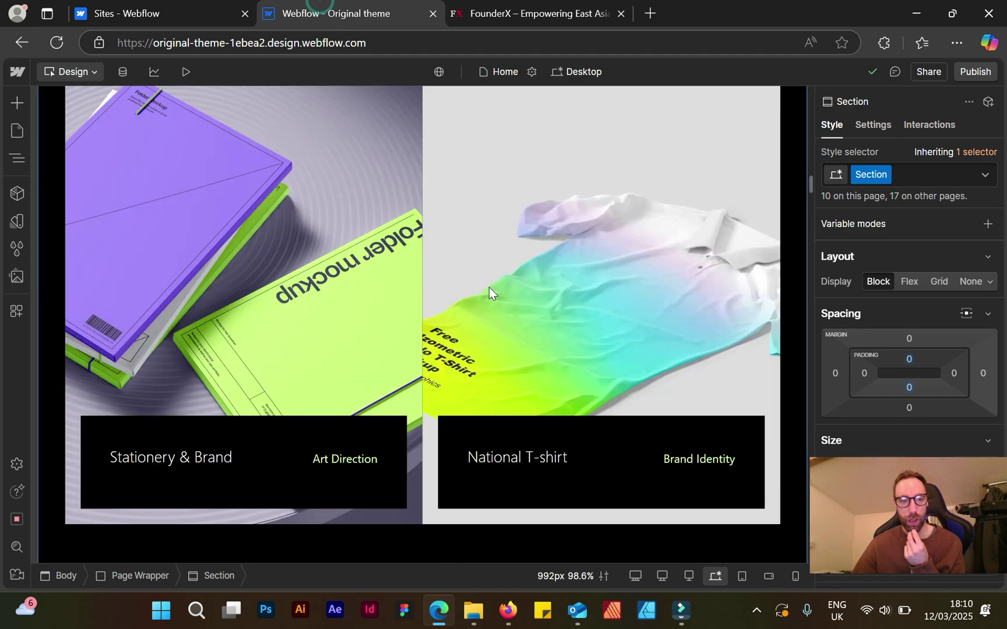
Review the live site's client logos, Articles & News section and red support banner, ending back at the hero
left_click(530, 13)
scroll(582, 396, "down", 4)
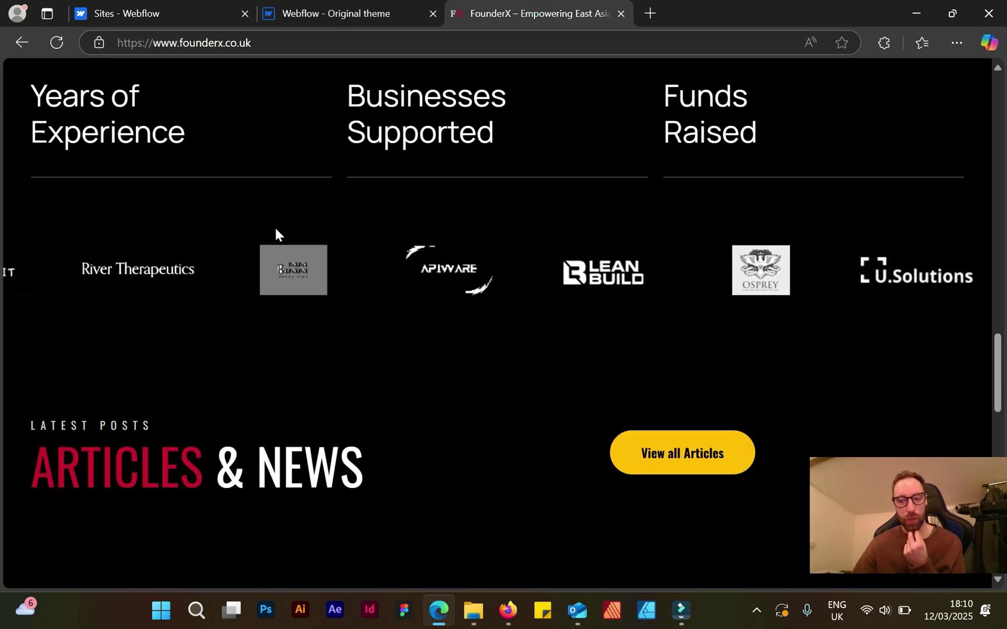
scroll(476, 438, "down", 5)
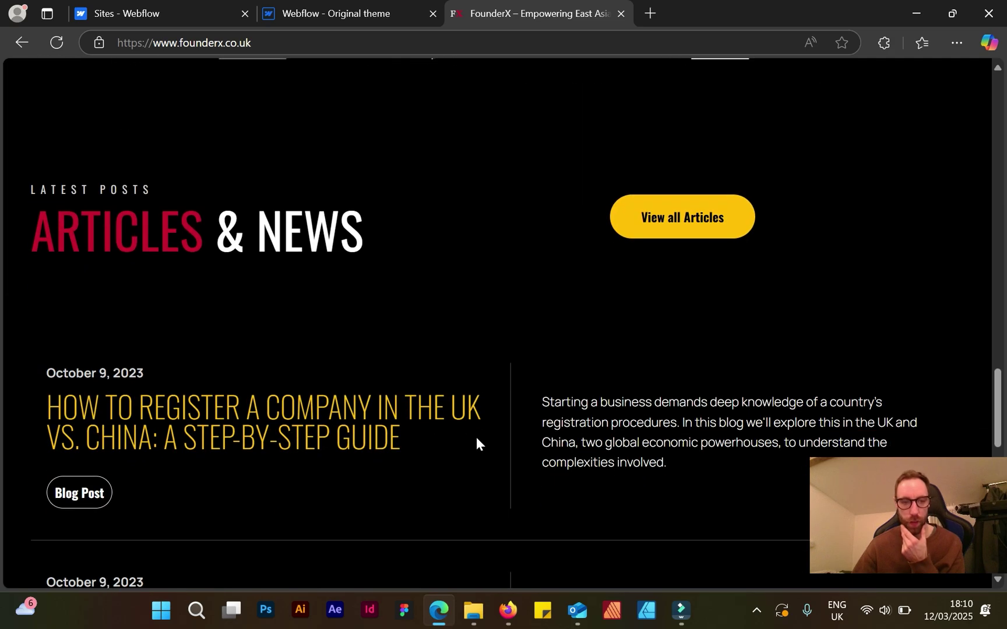
scroll(757, 362, "down", 2)
scroll(635, 344, "down", 8)
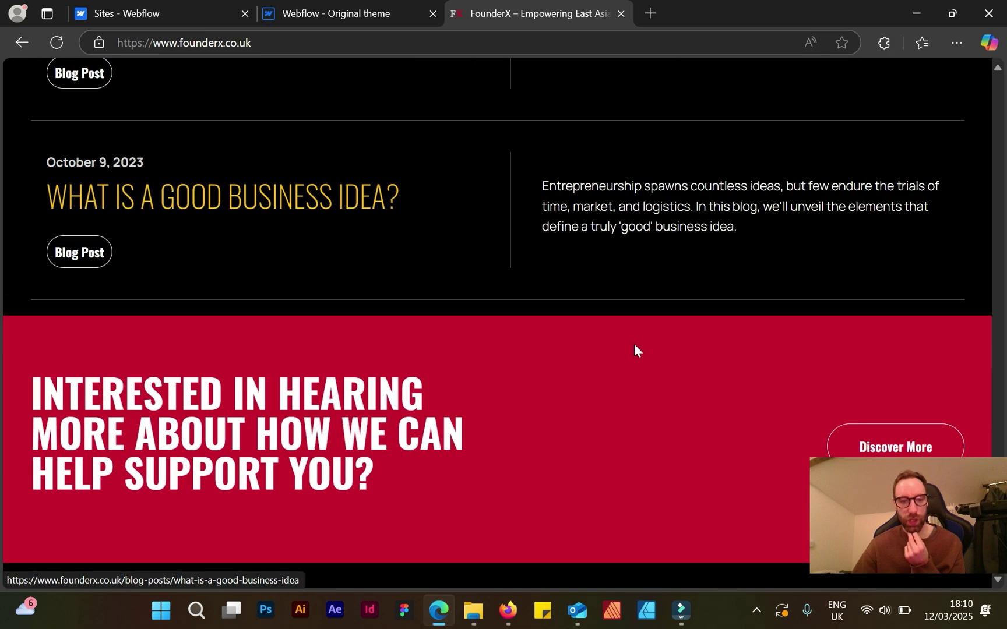
scroll(598, 485, "up", 20)
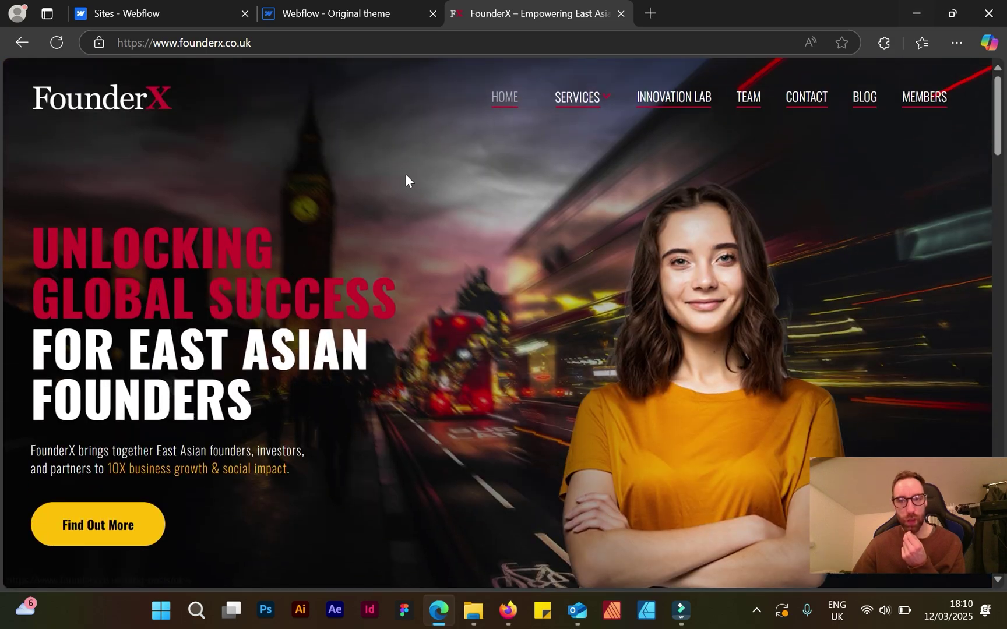
Open the live site's Innovation Lab page and review it from the Entrepreneurship Studies content down to the footer
left_click(672, 105)
scroll(628, 393, "down", 8)
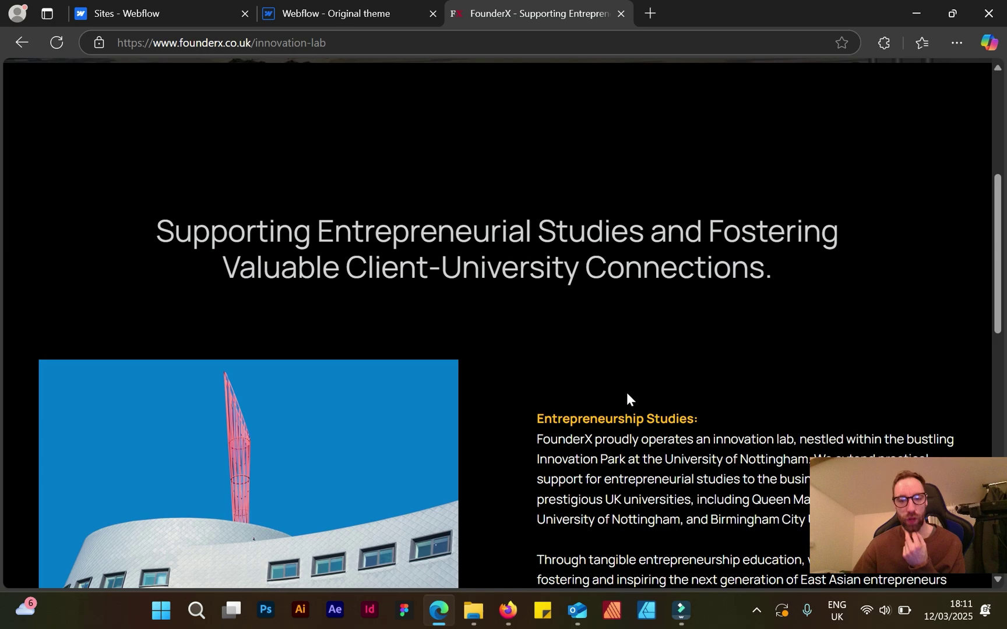
scroll(626, 393, "down", 8)
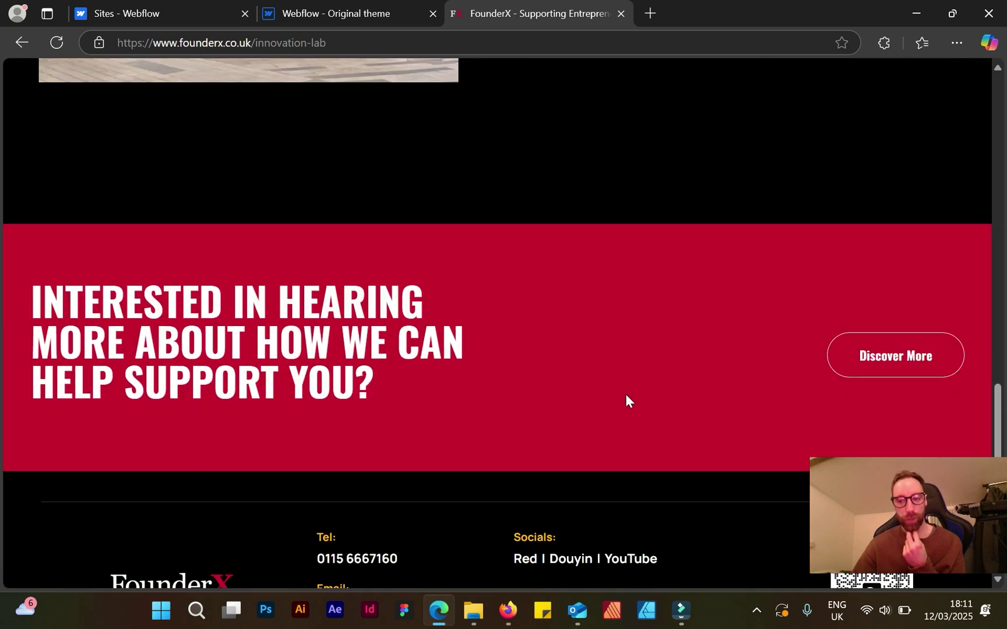
scroll(443, 438, "up", 16)
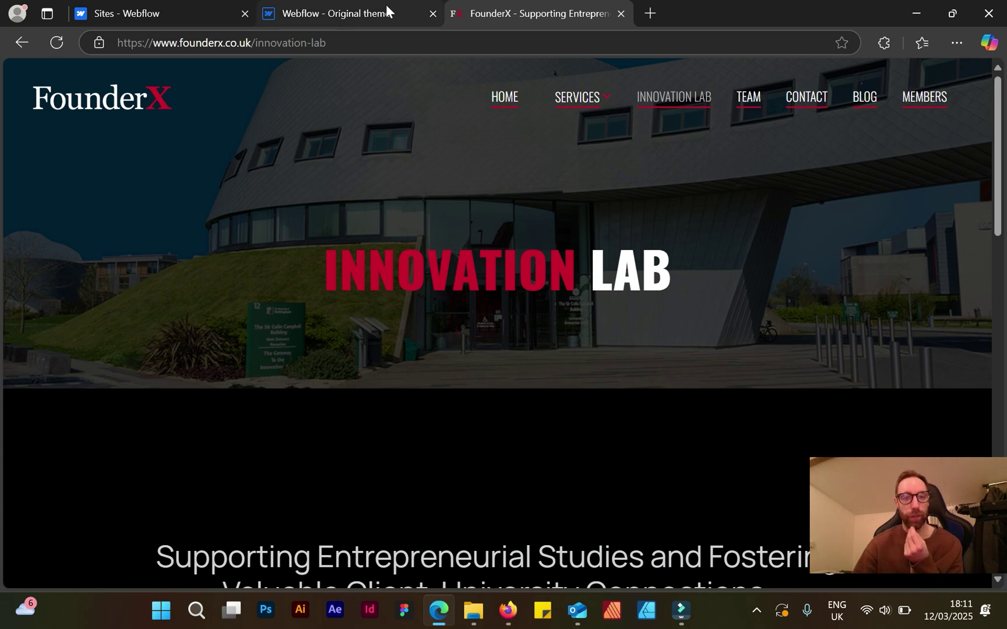
mouse_move(387, 7)
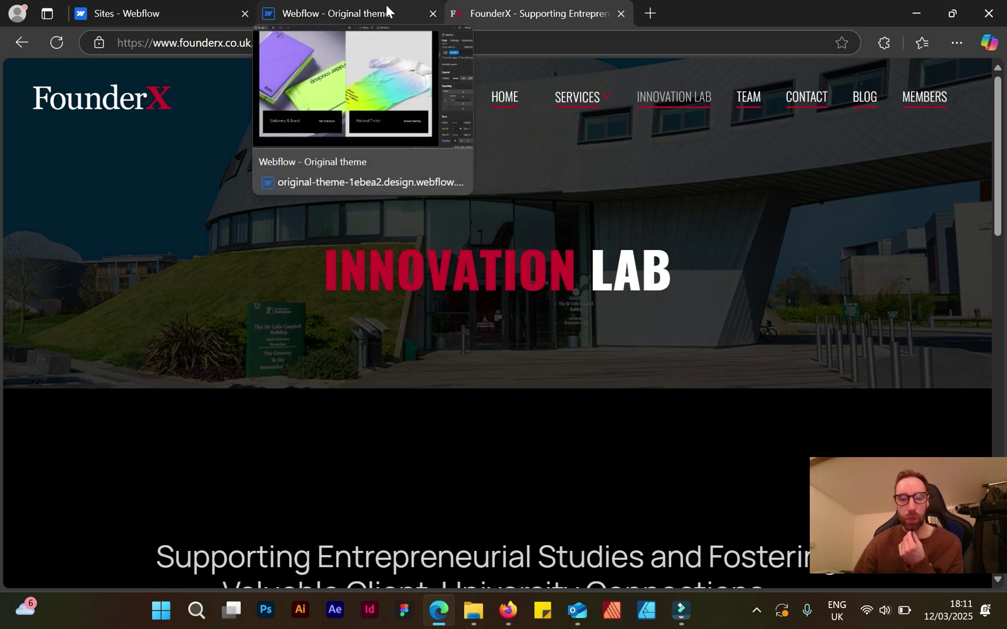
scroll(317, 203, "down", 3)
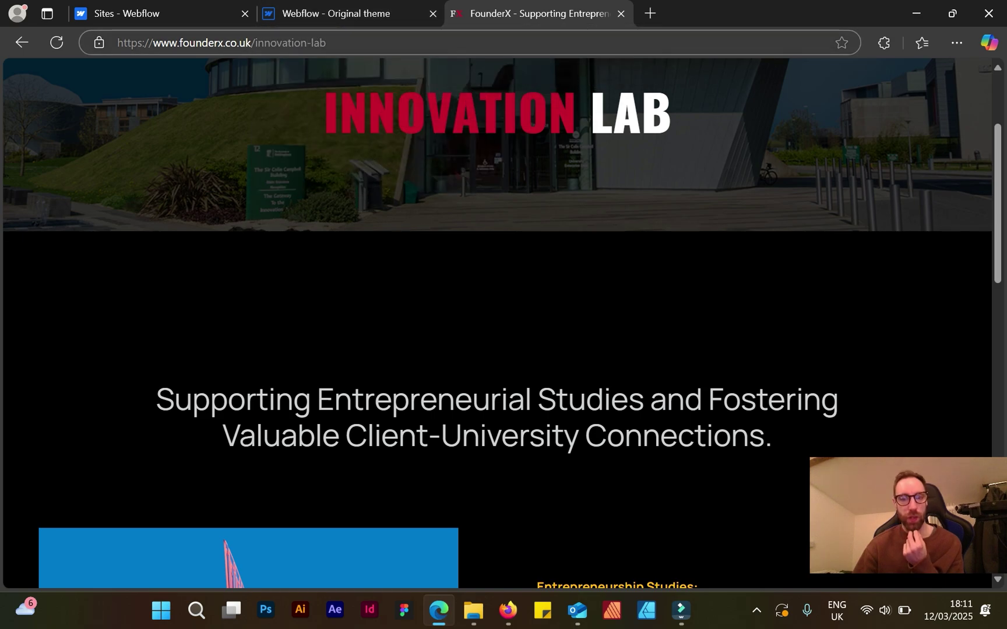
left_click(401, 42)
key("Escape")
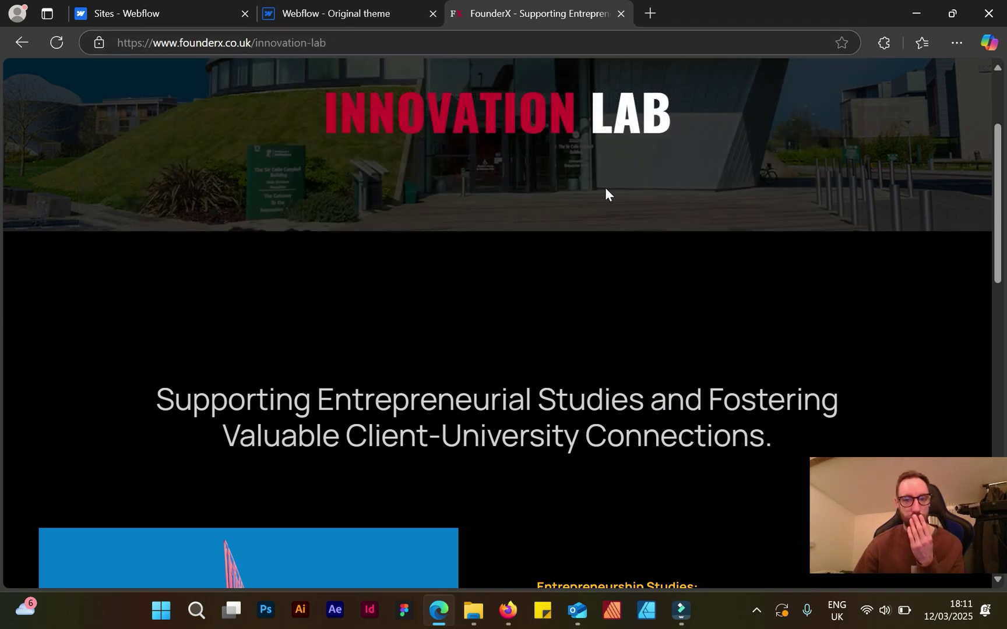
scroll(606, 187, "up", 3)
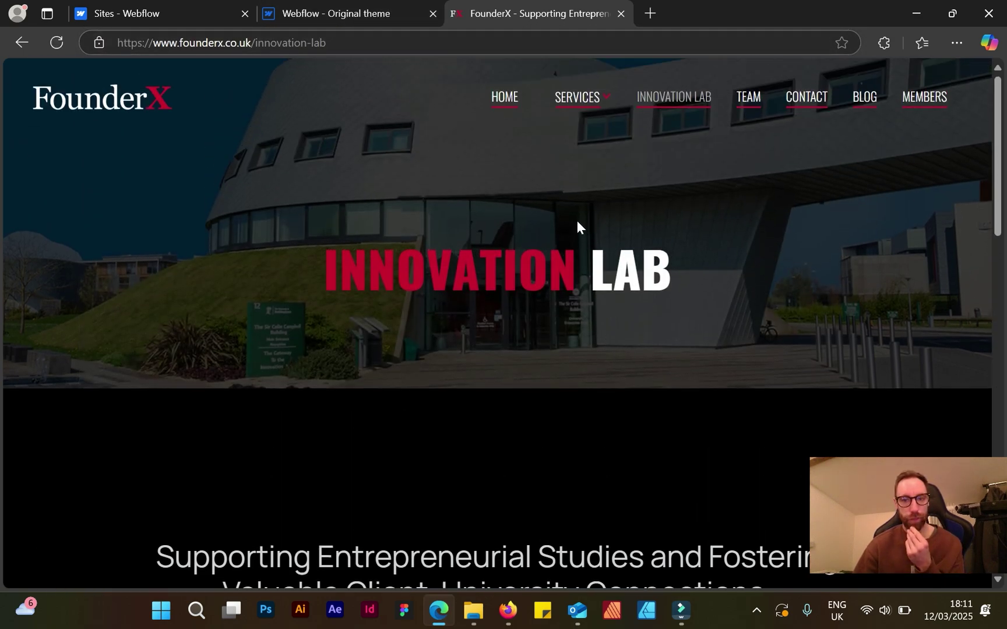
Return to the FounderX homepage and review its sections from the hero down to the support banner and footer
left_click(509, 106)
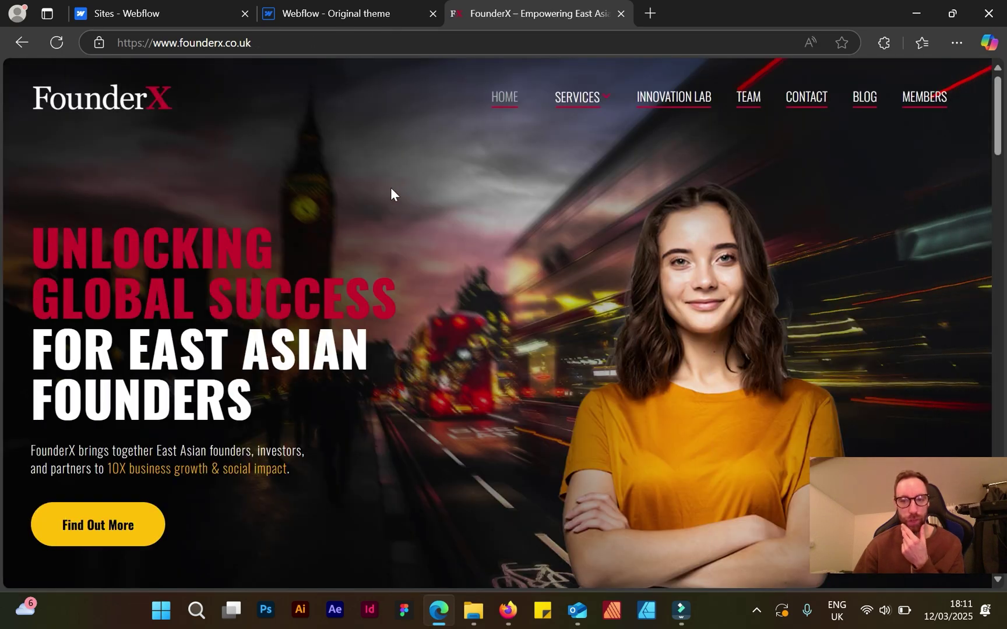
scroll(390, 187, "down", 15)
scroll(390, 190, "down", 10)
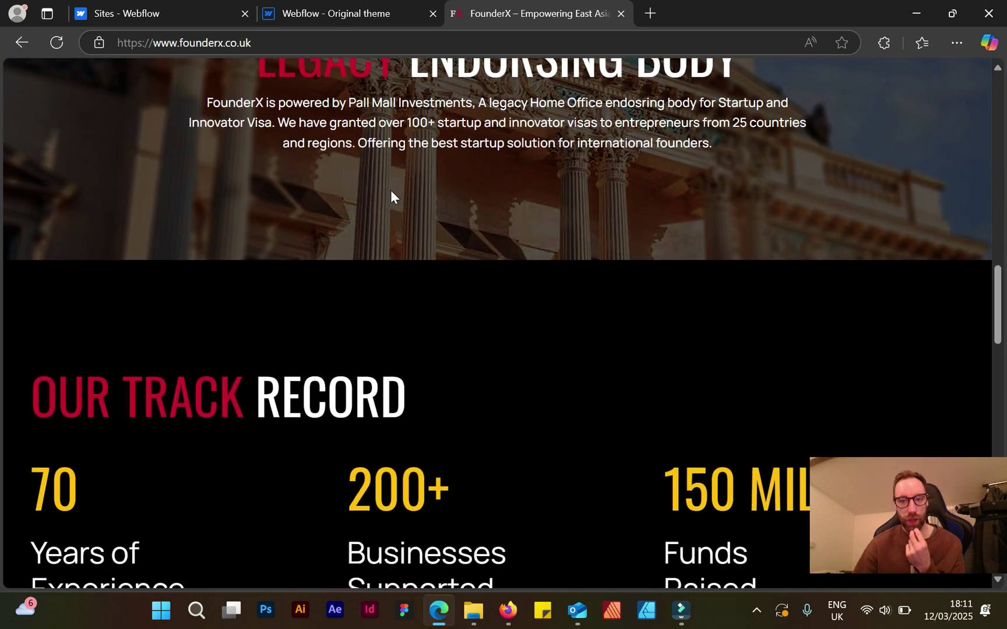
scroll(779, 126, "down", 15)
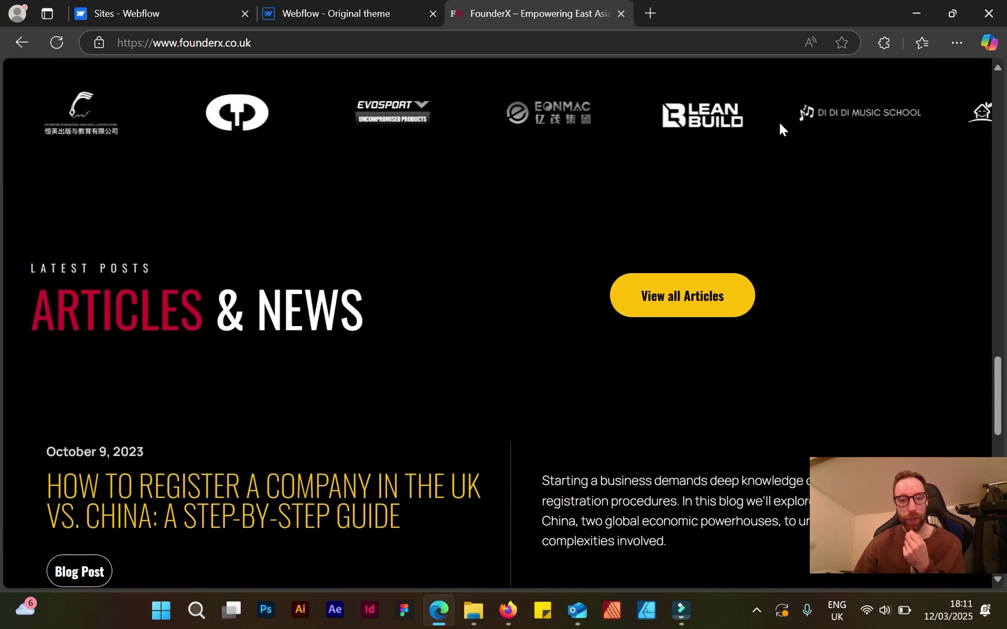
scroll(465, 182, "down", 1)
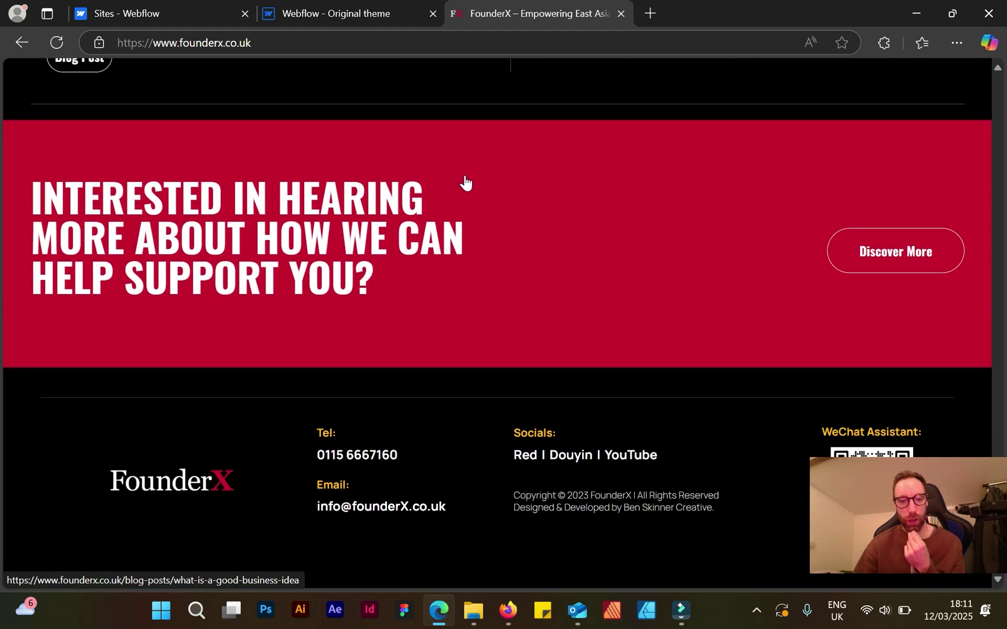
scroll(465, 178, "up", 4)
scroll(465, 178, "down", 4)
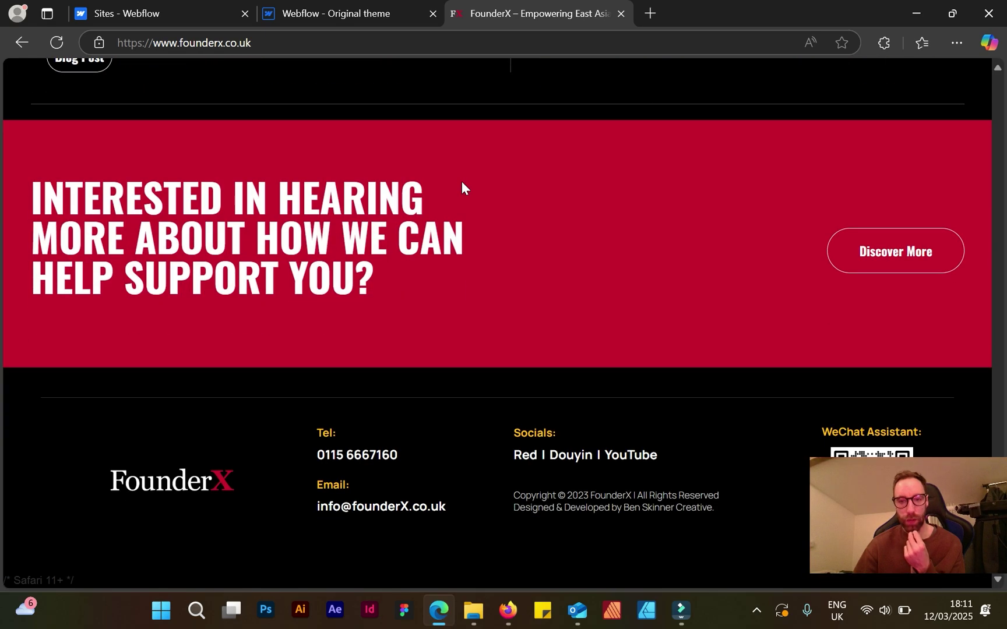
Review the FounderX homepage back upward through the track record and Startup Service sections, ending at the hero
scroll(462, 184, "up", 6)
scroll(462, 181, "up", 12)
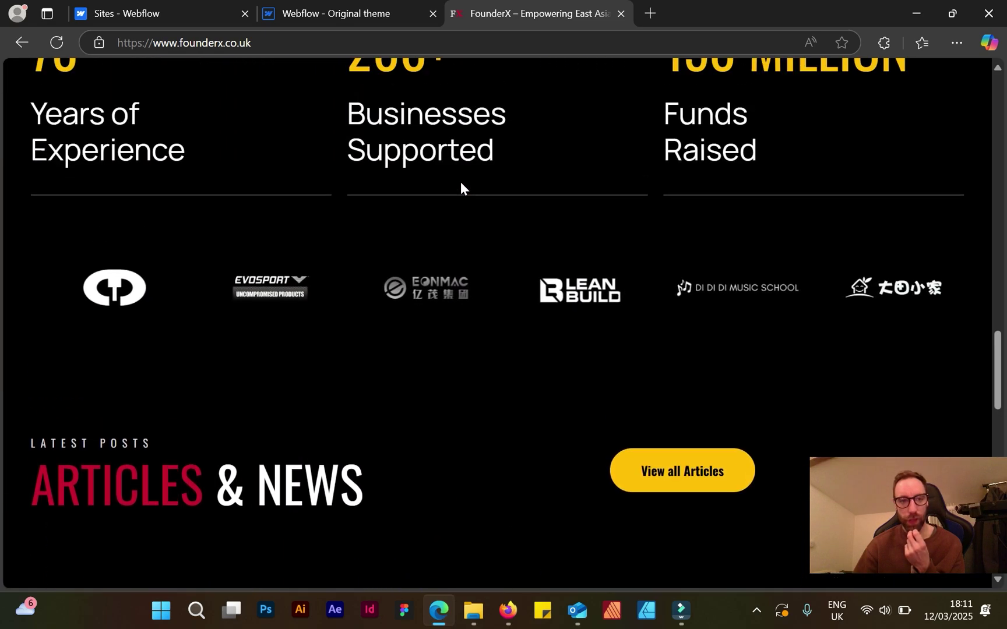
scroll(460, 189, "up", 15)
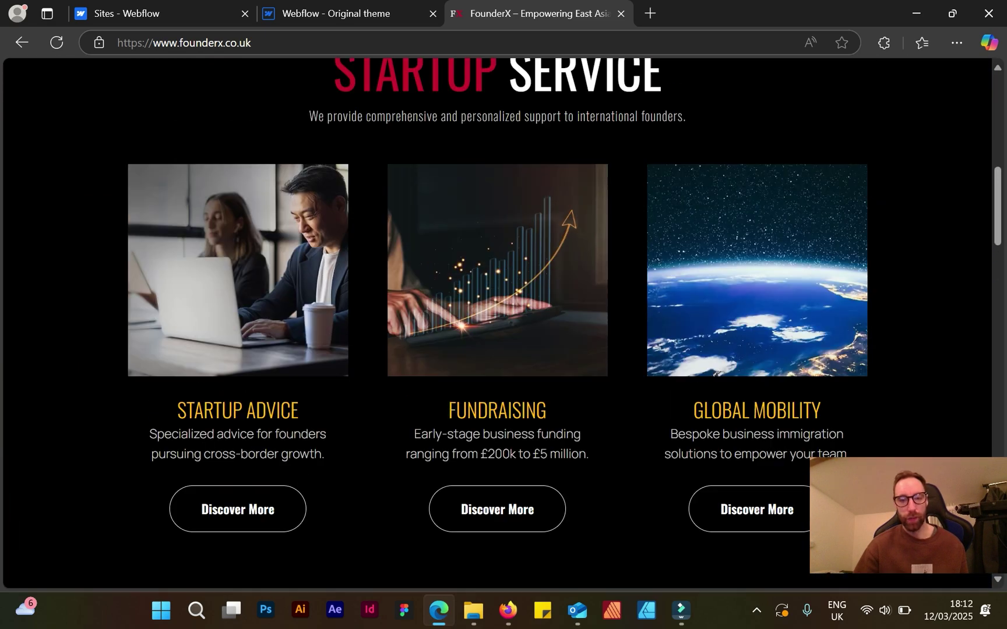
scroll(443, 197, "up", 2)
scroll(411, 147, "down", 3)
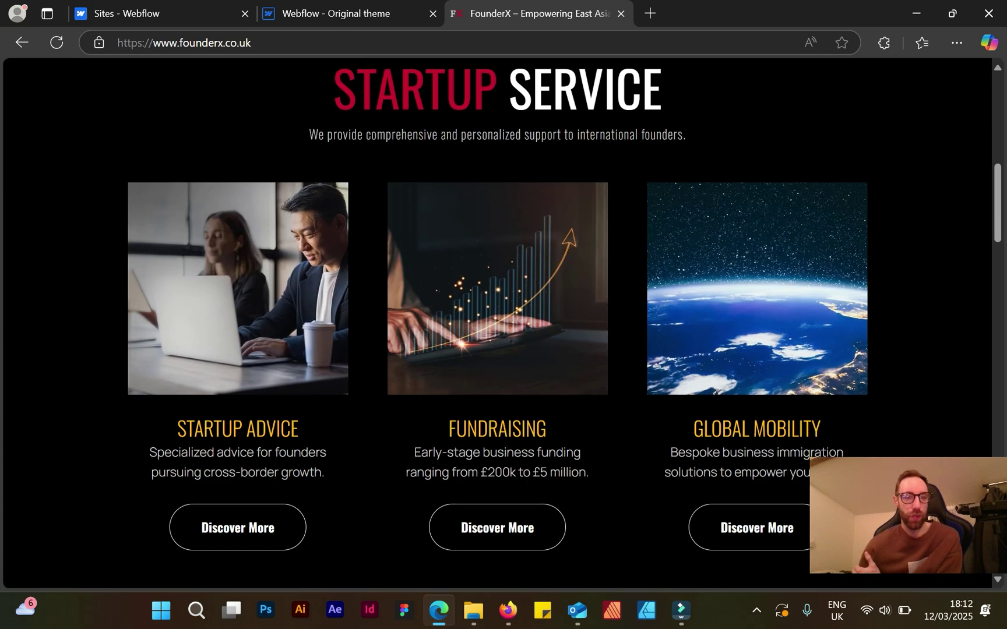
scroll(380, 142, "up", 3)
scroll(381, 137, "up", 5)
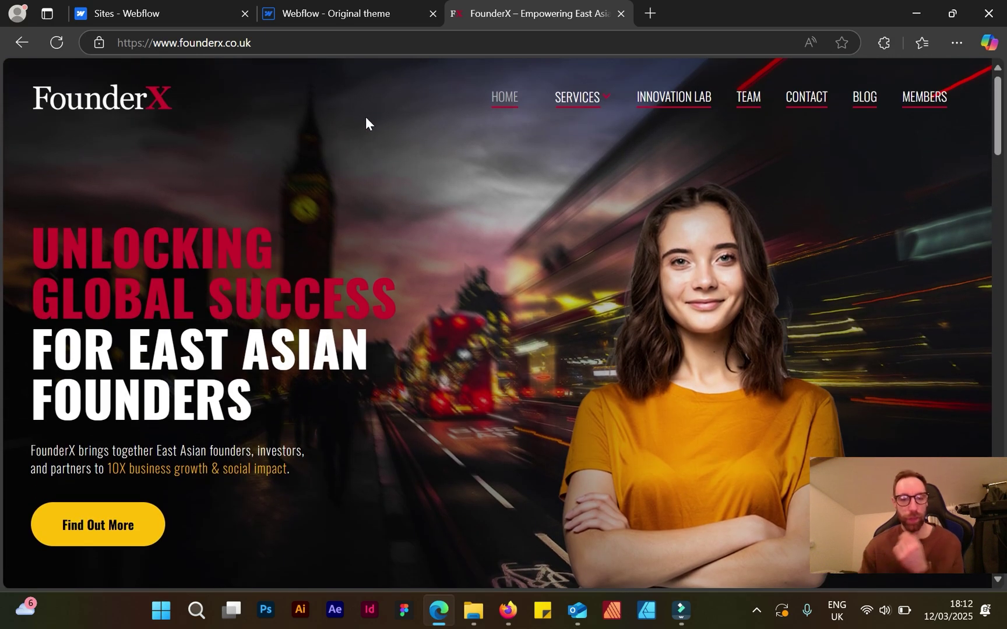